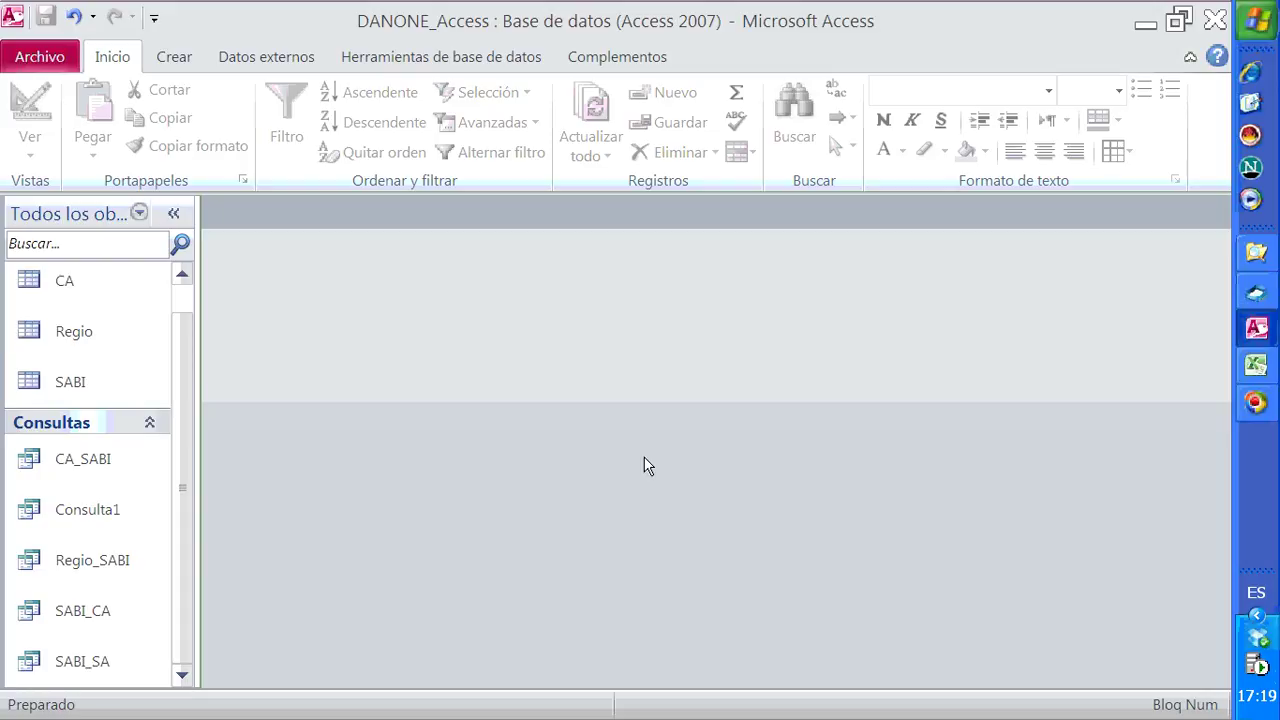
Create a new query in design view based on the SABI_CA query and enlarge the design grid area.
click(176, 60)
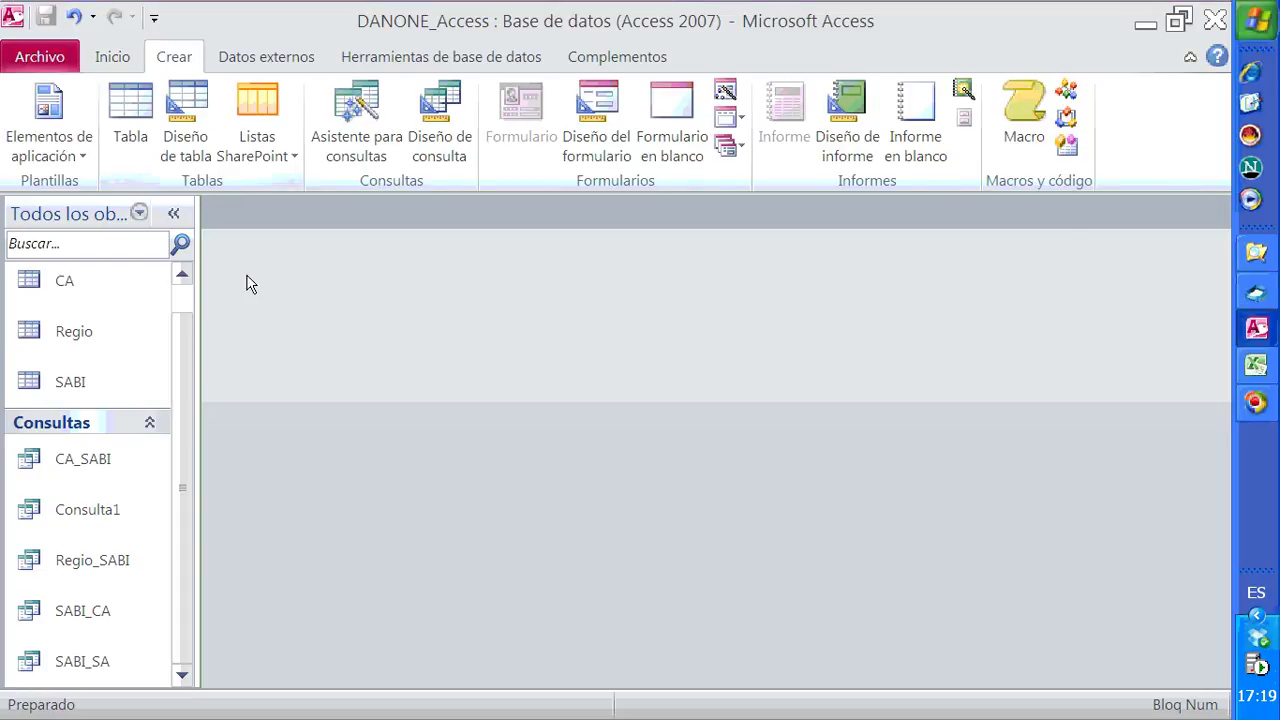
click(437, 150)
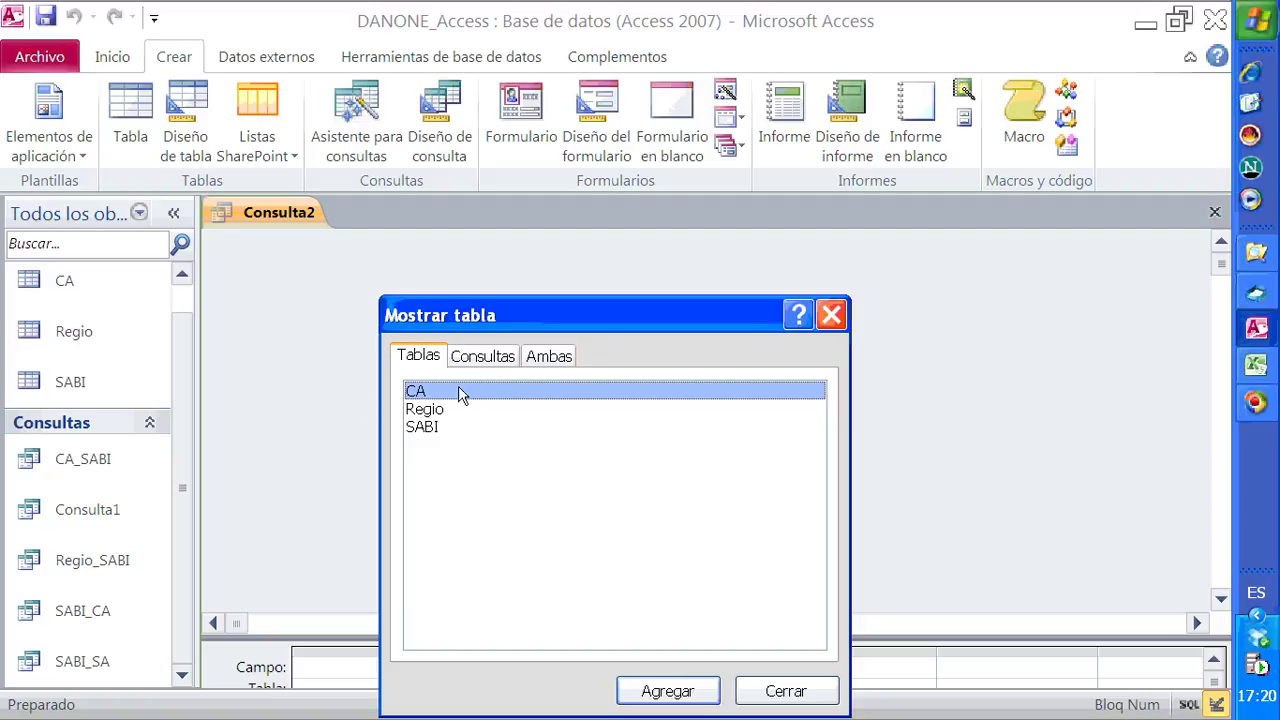
click(490, 357)
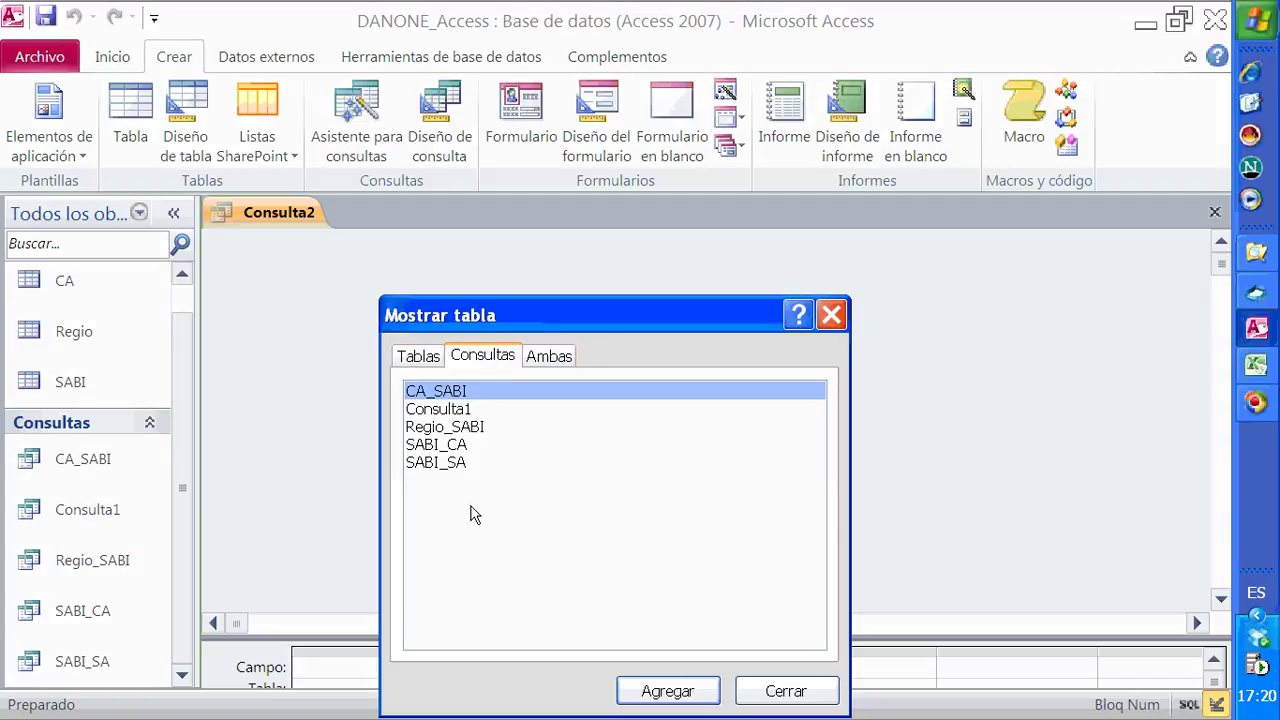
click(455, 446)
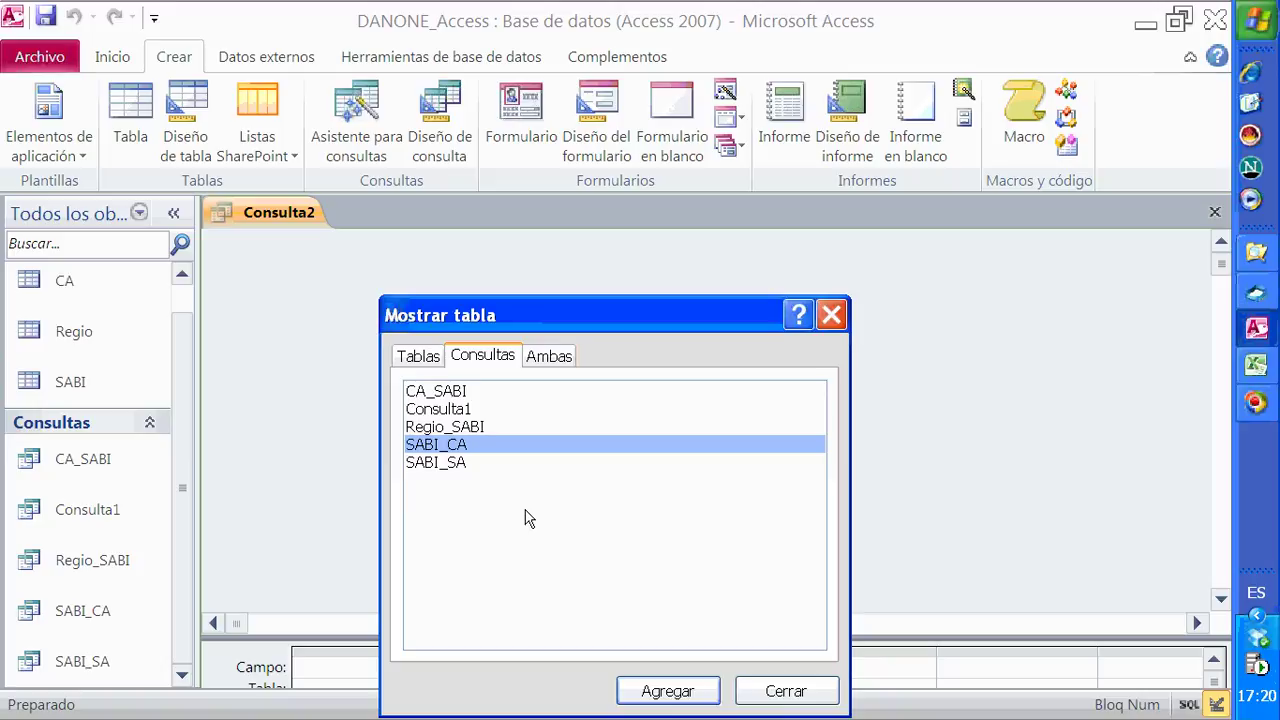
click(653, 690)
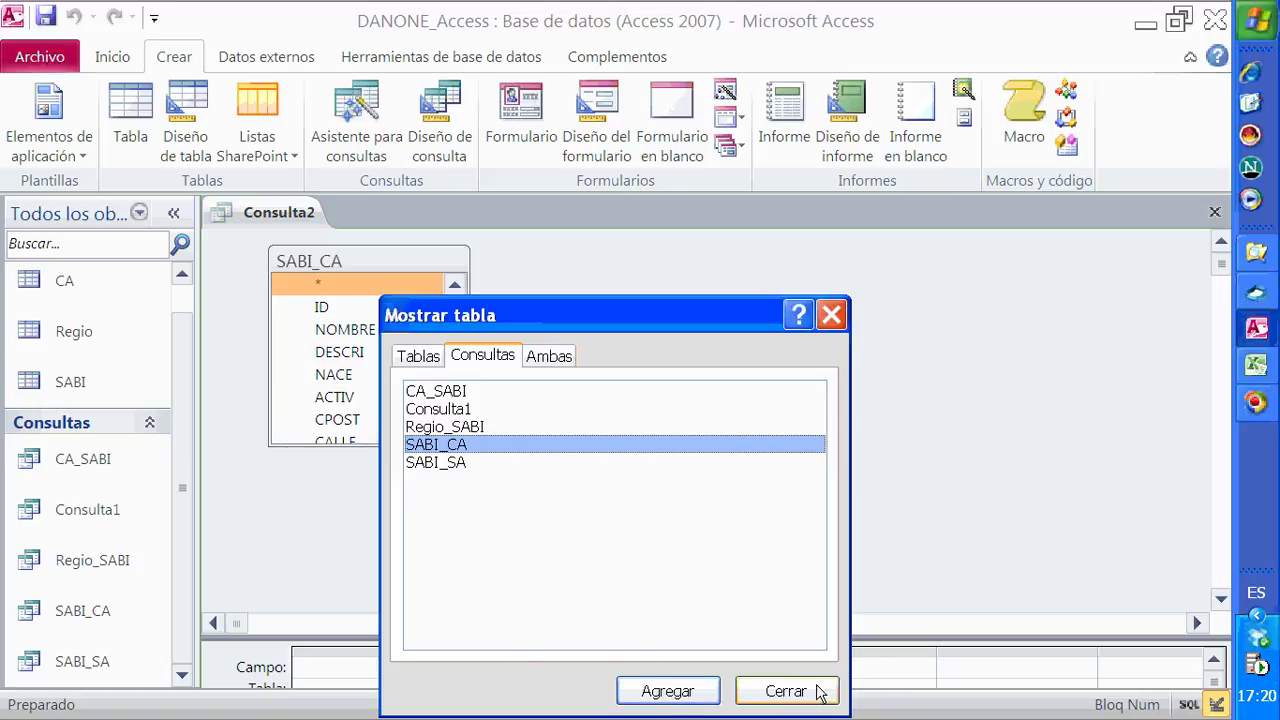
click(818, 692)
drag(496, 640, 491, 506)
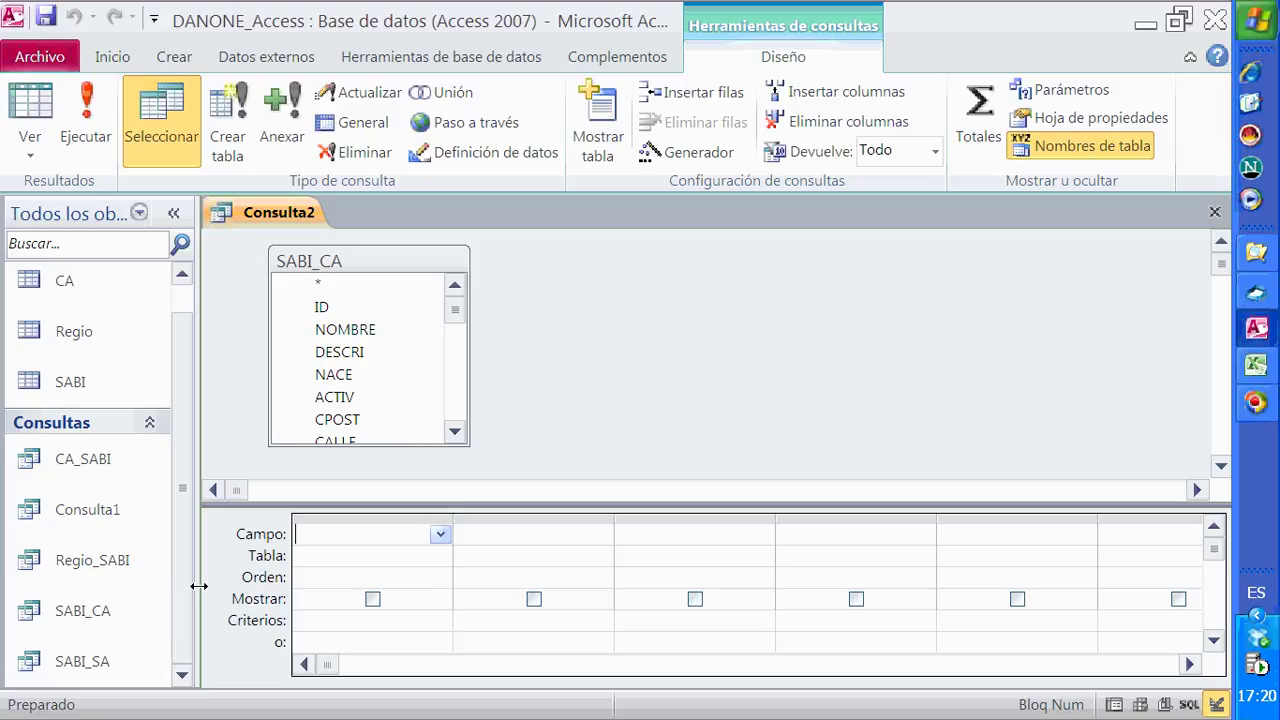
Delete the saved query Consulta1 from the database.
right_click(89, 519)
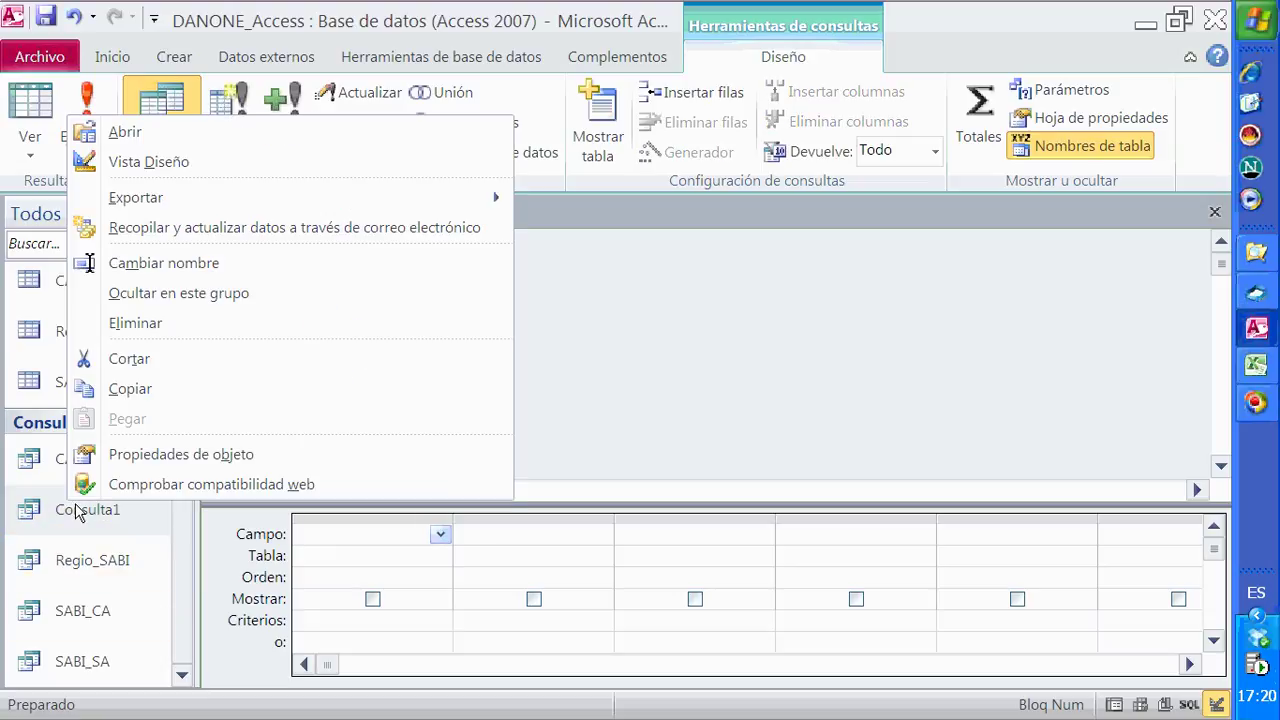
click(168, 318)
key(Return)
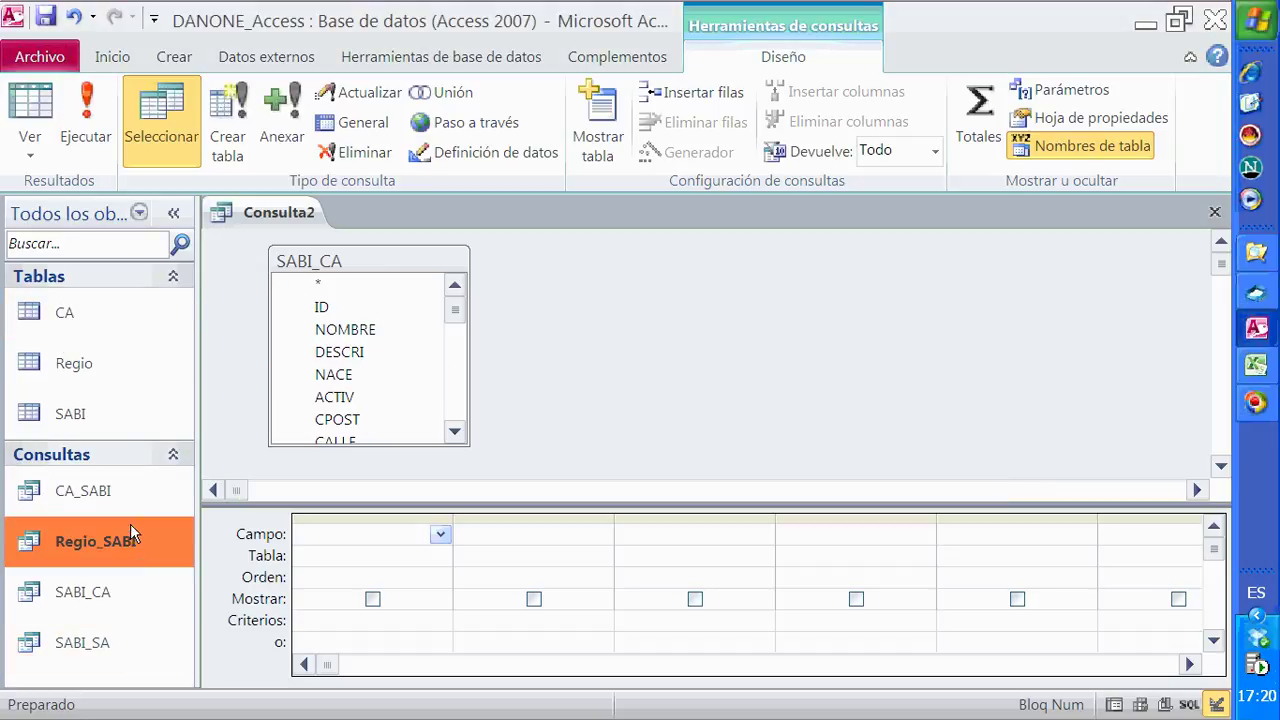
Open the SABI_CA query's datasheet and examine the values in its CA column.
click(108, 598)
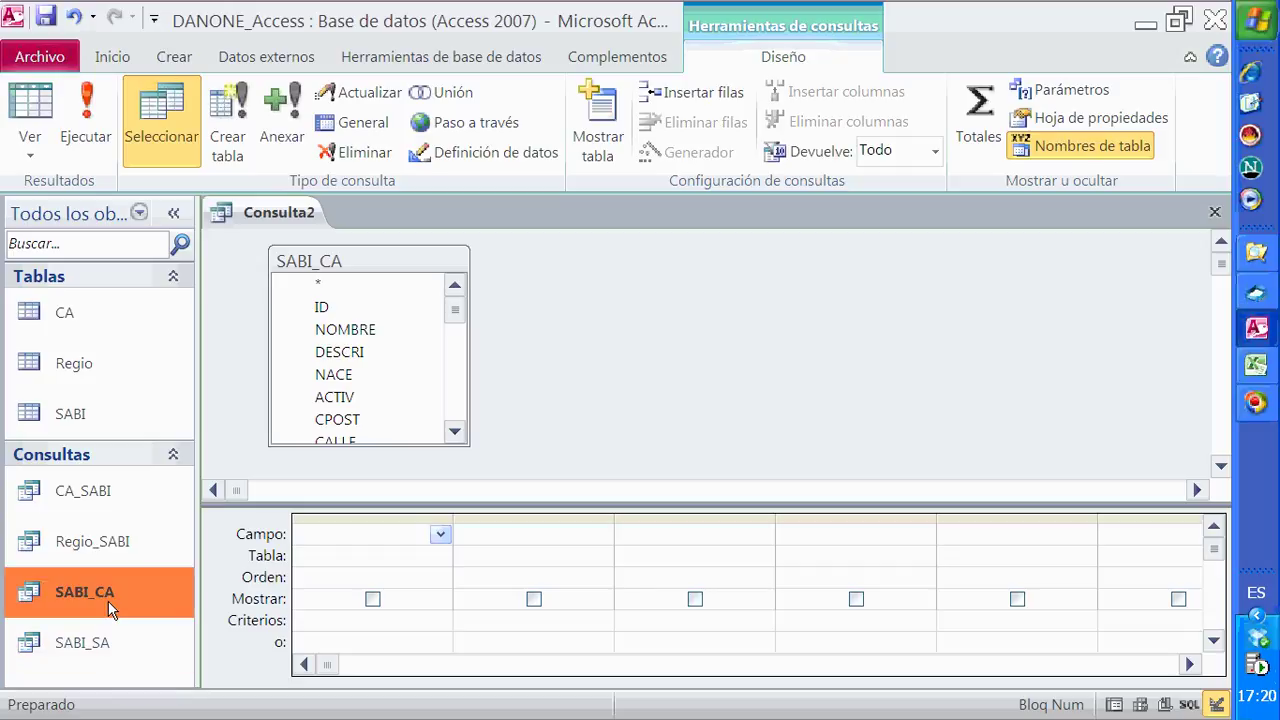
drag(108, 601, 397, 234)
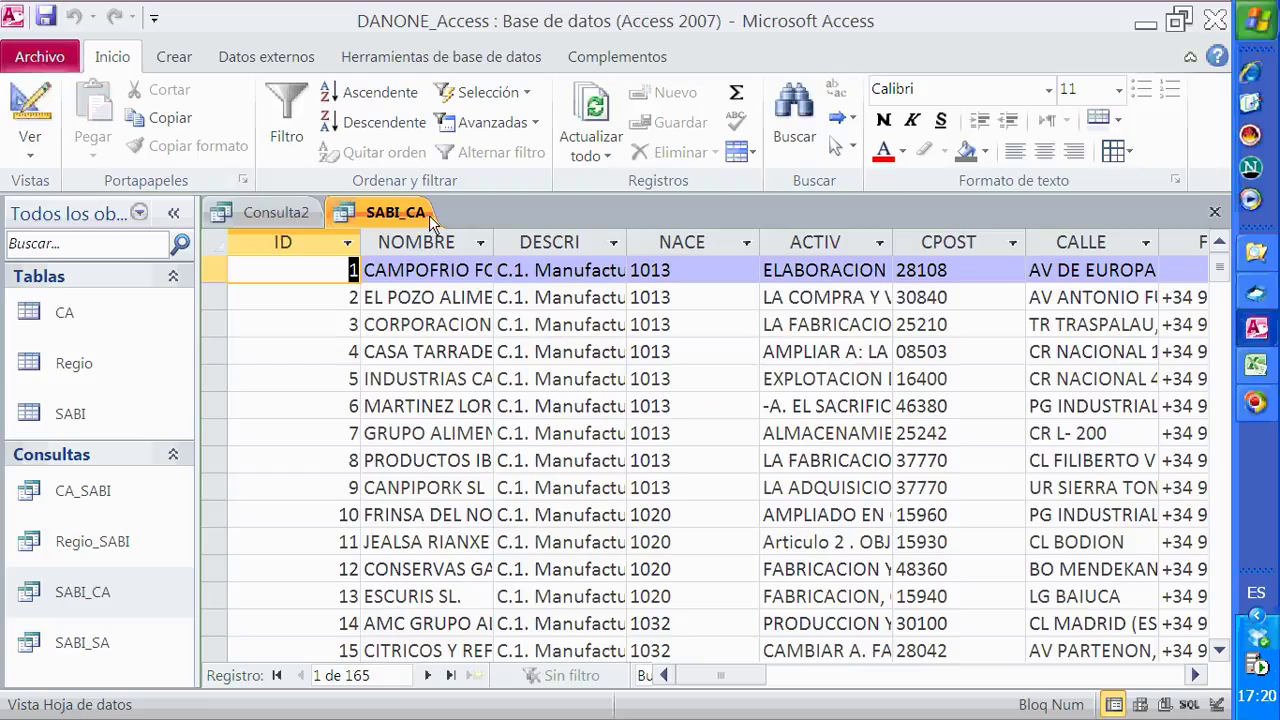
drag(700, 683, 811, 702)
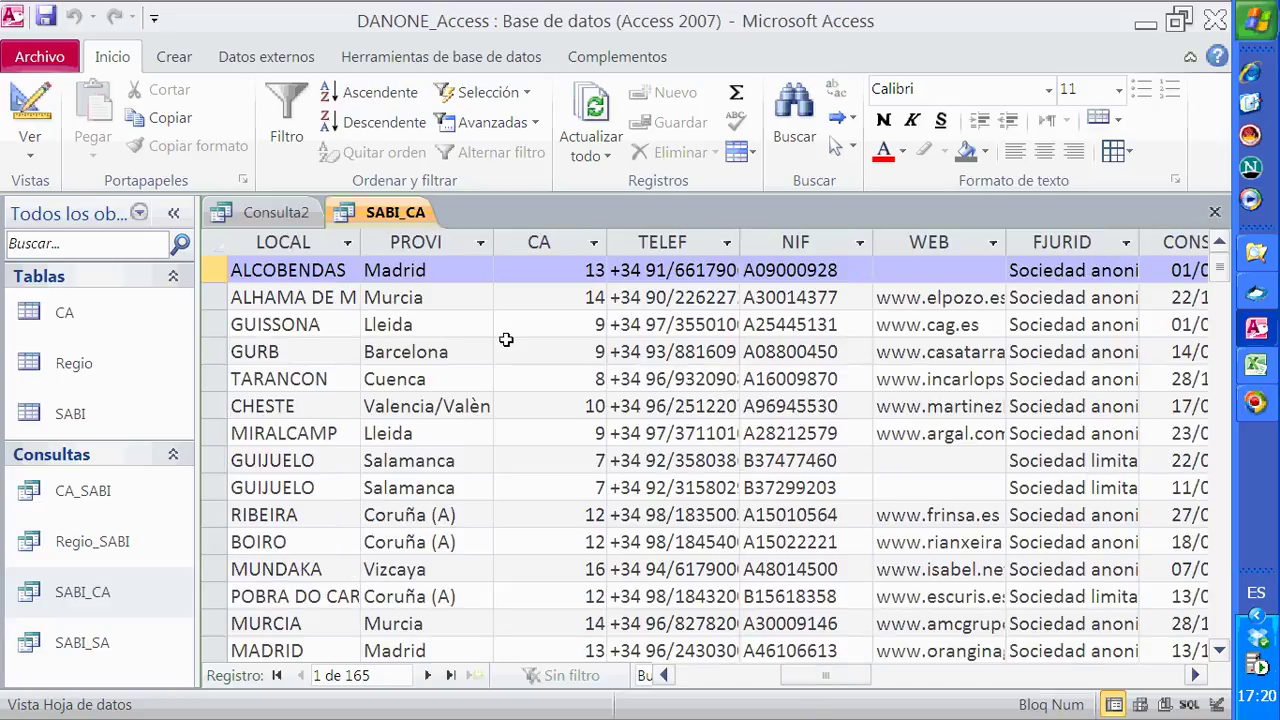
click(553, 240)
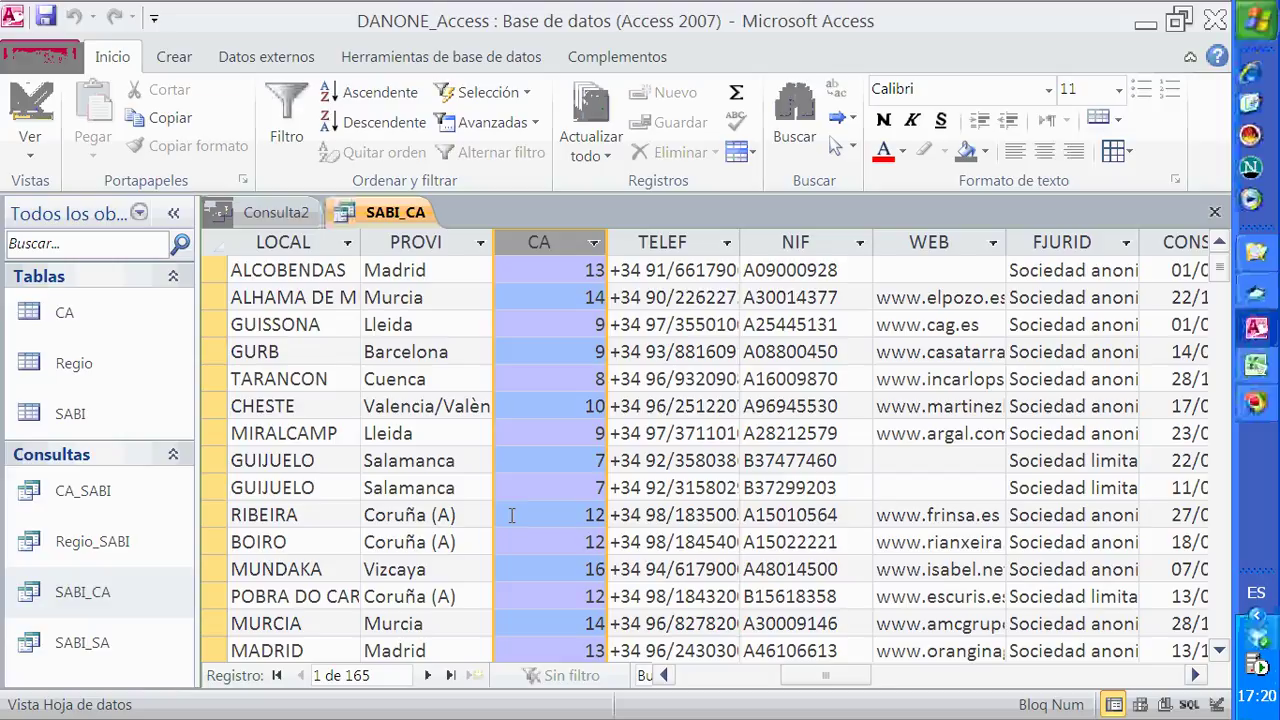
Return to the Consulta2 design and convert it to a crosstab query.
click(265, 213)
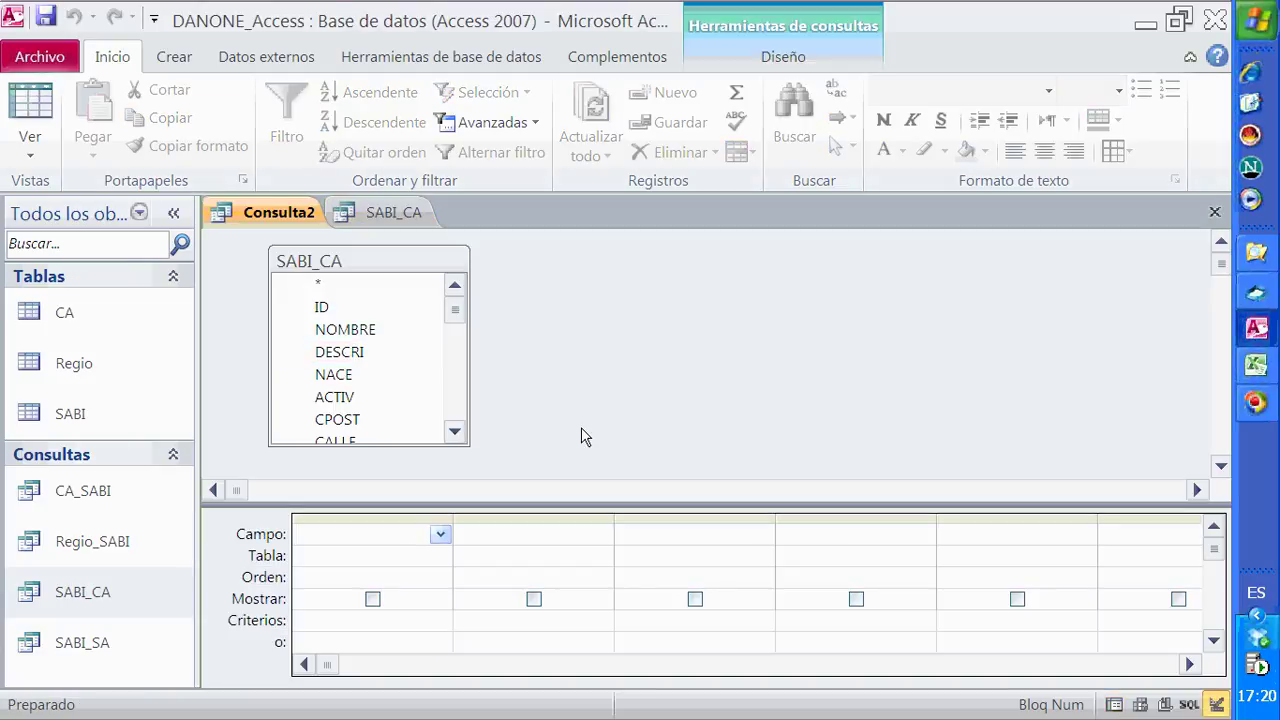
click(174, 56)
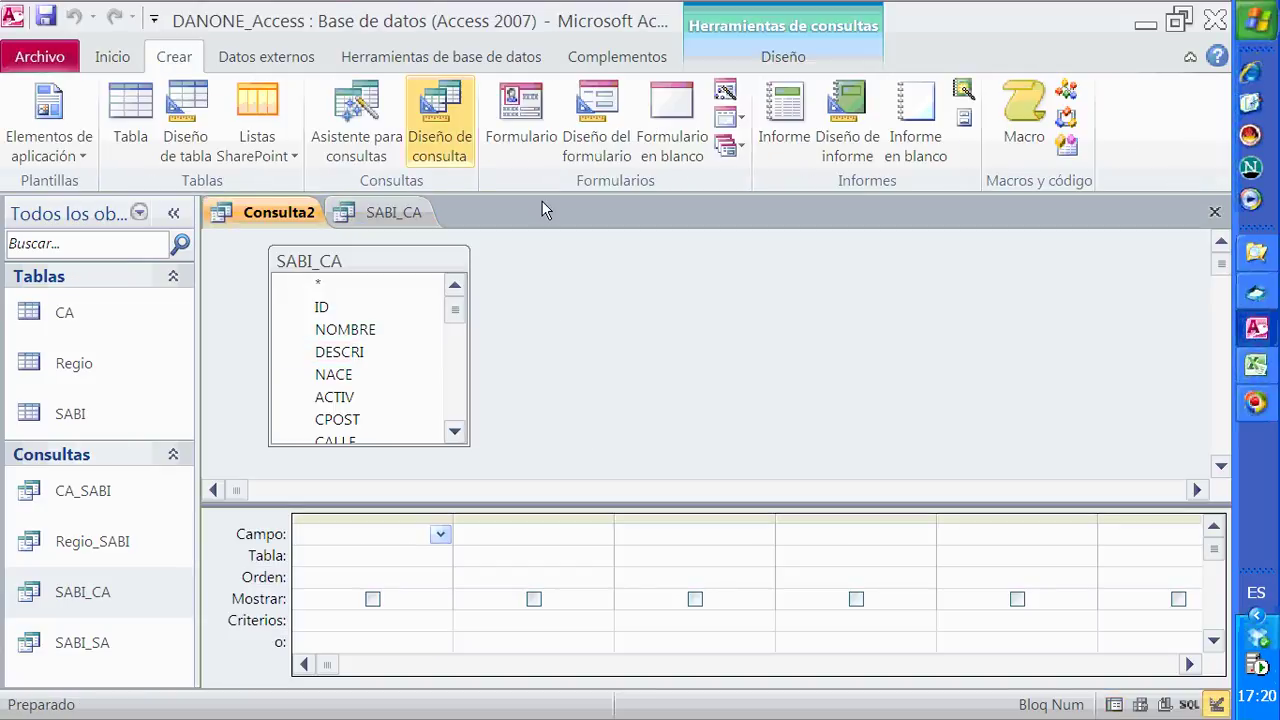
click(766, 34)
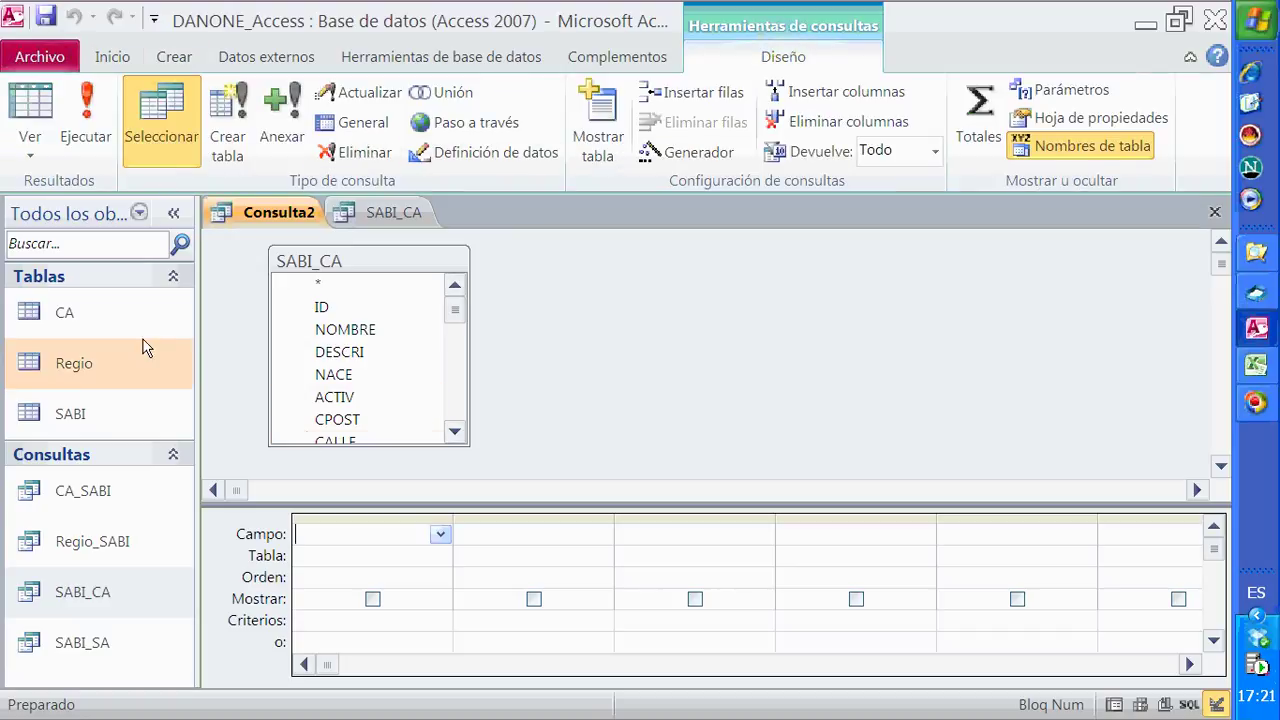
click(366, 130)
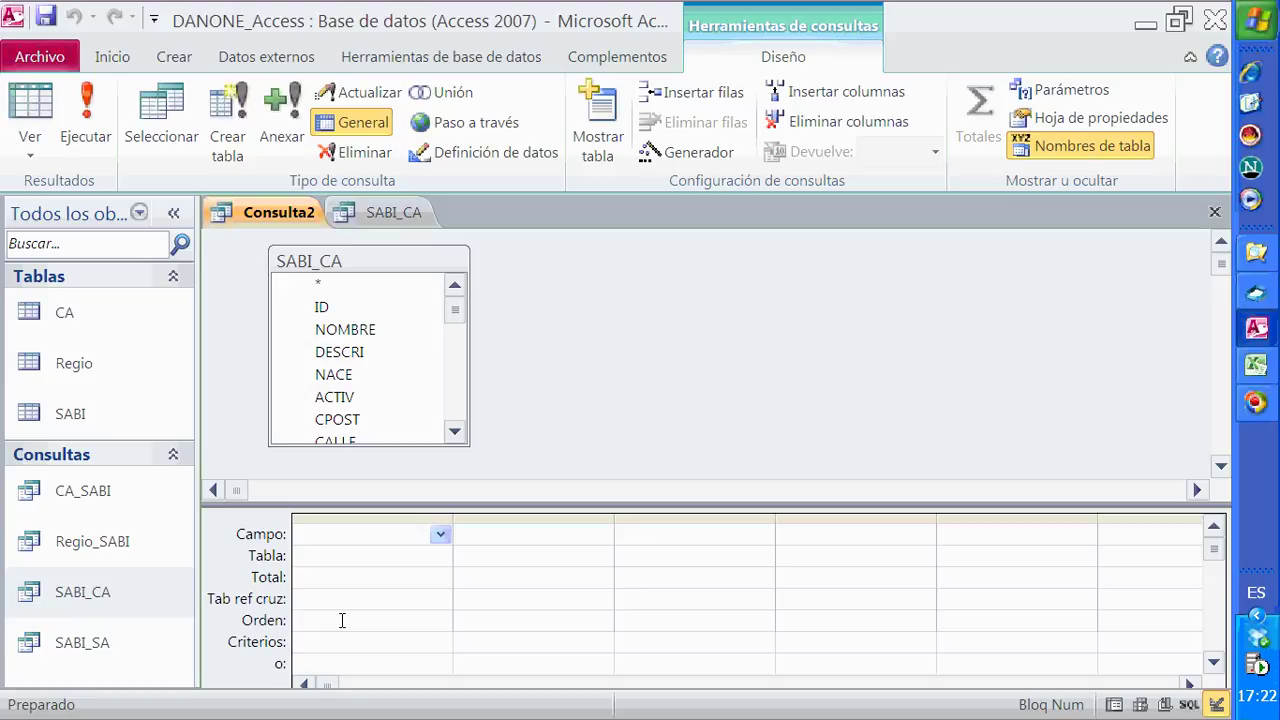
Look through the SABI_CA field list down to PROLAB and examine the BOLSA column's values in the SABI_CA datasheet.
drag(458, 312, 457, 428)
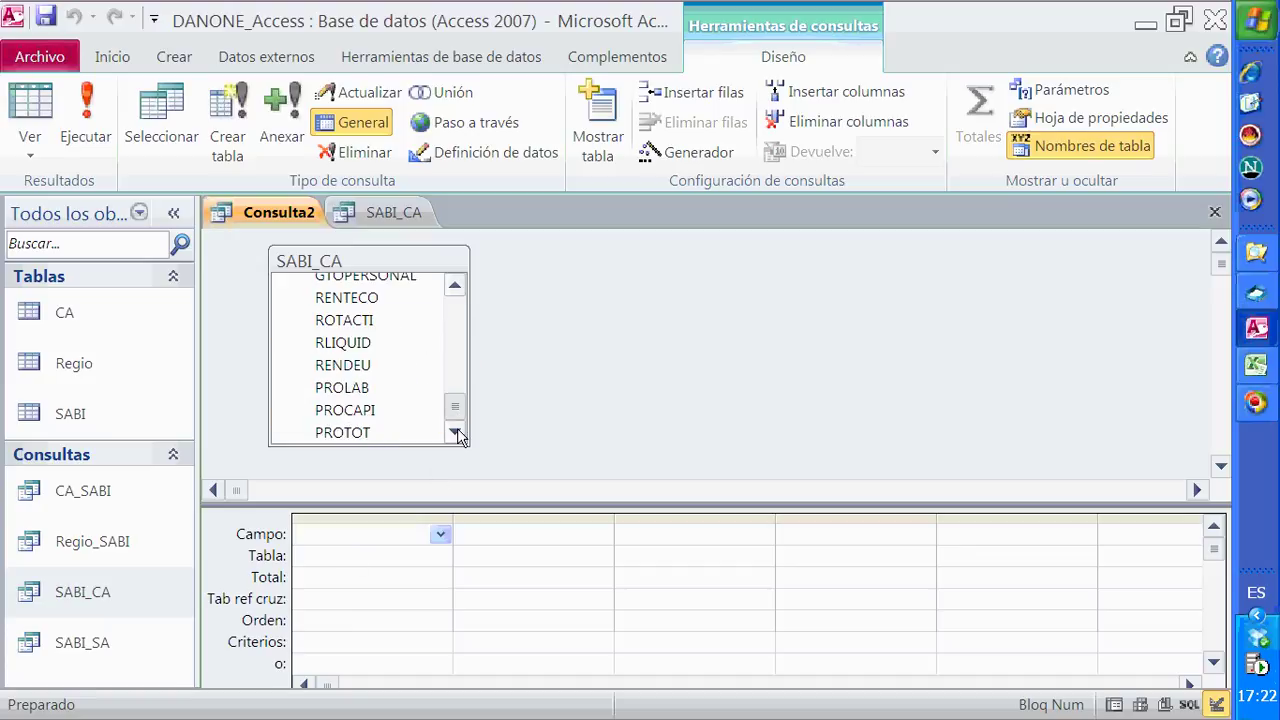
click(368, 395)
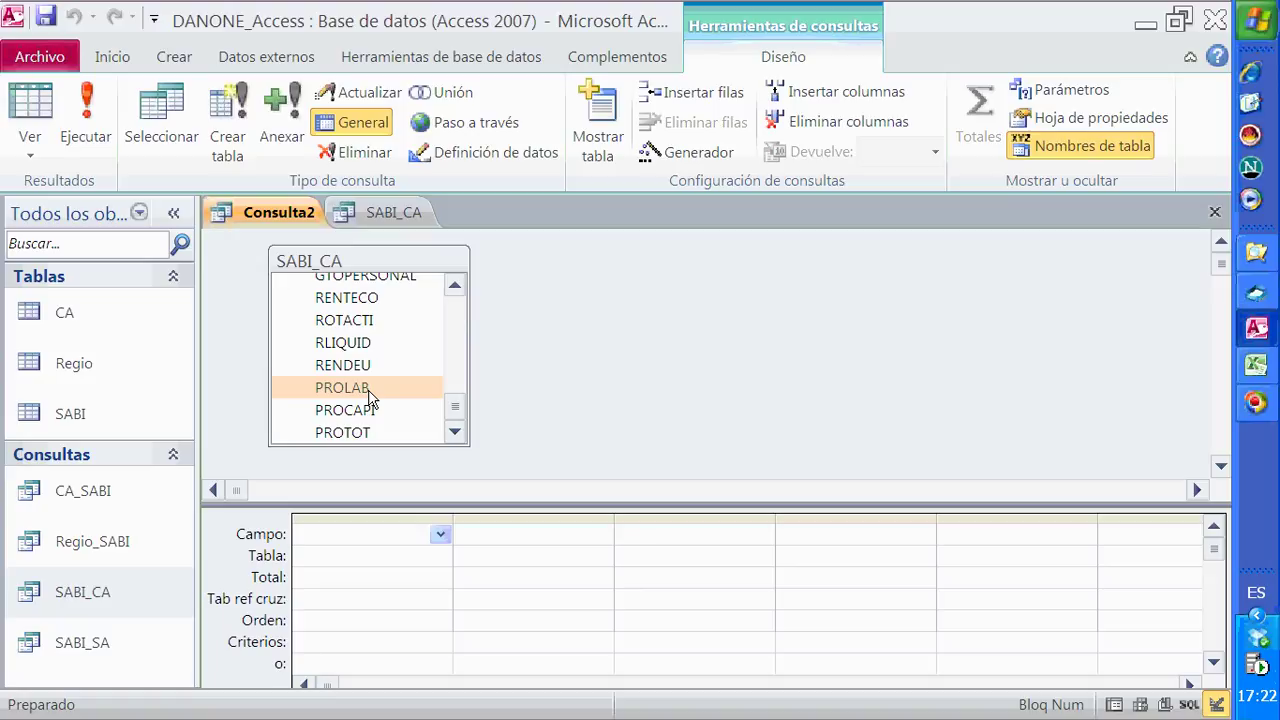
click(392, 212)
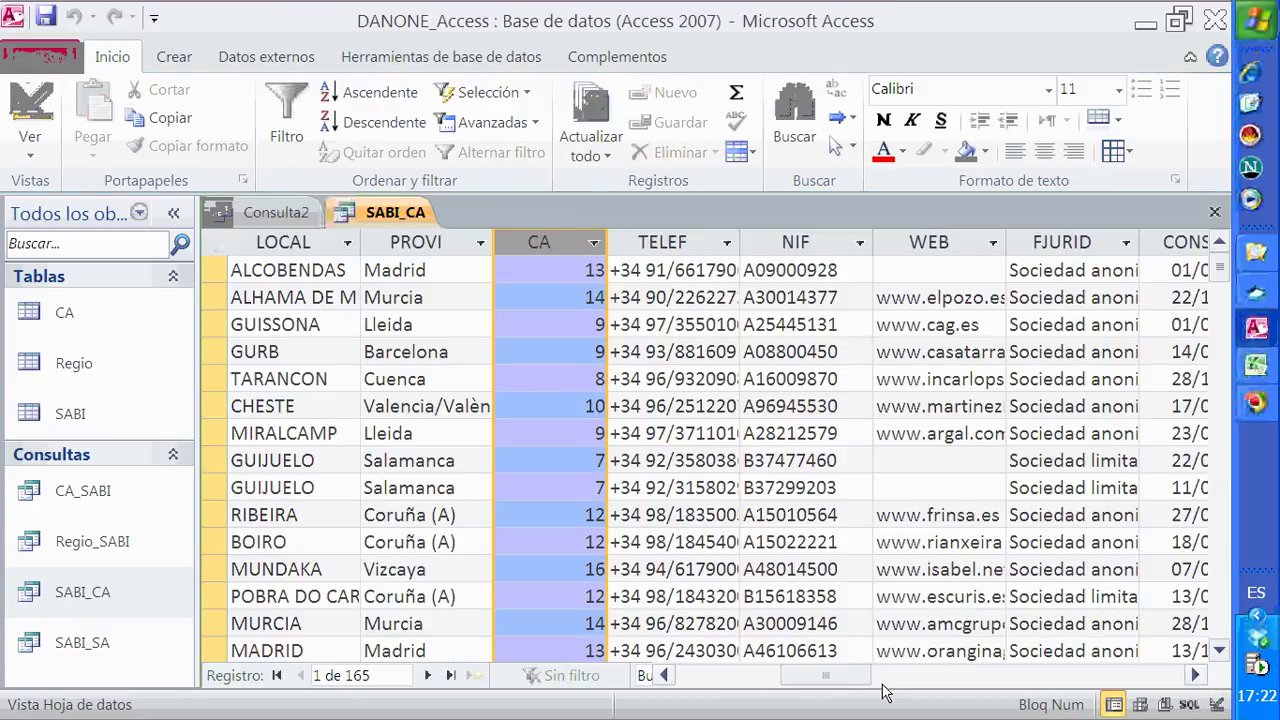
drag(843, 677, 892, 688)
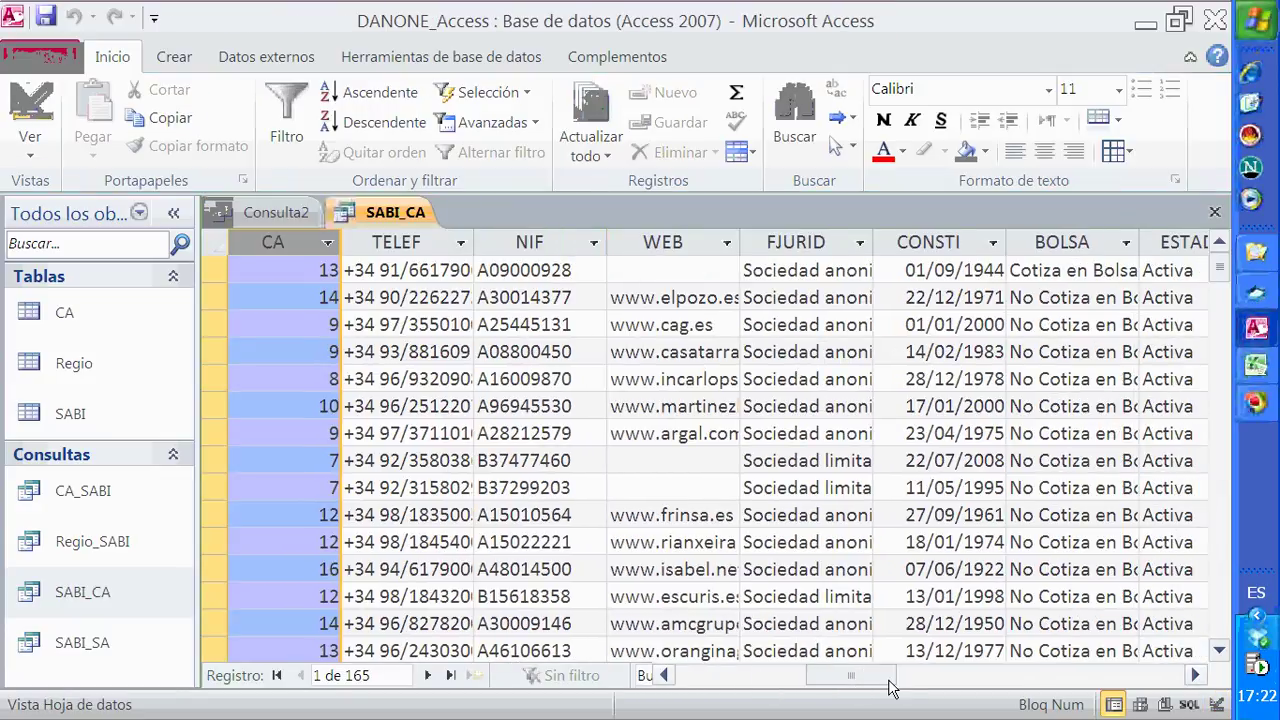
click(1062, 242)
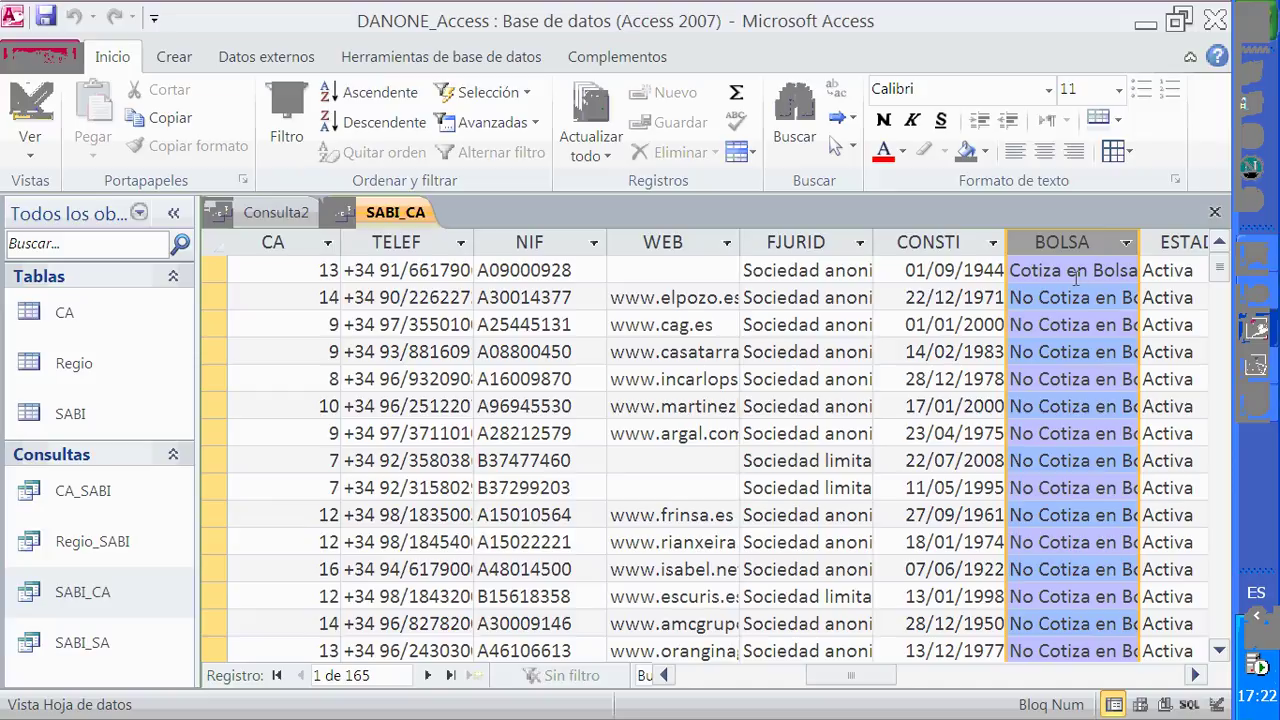
scroll(1127, 569, down, 5)
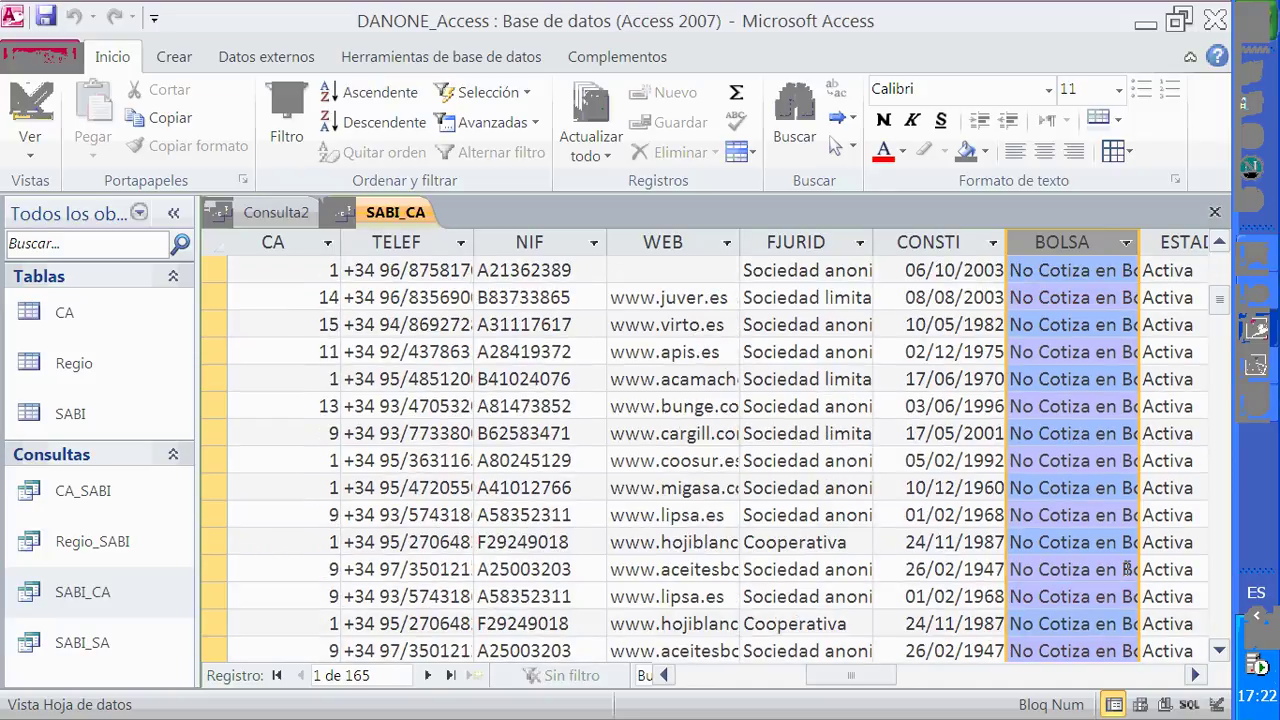
scroll(1127, 569, down, 10)
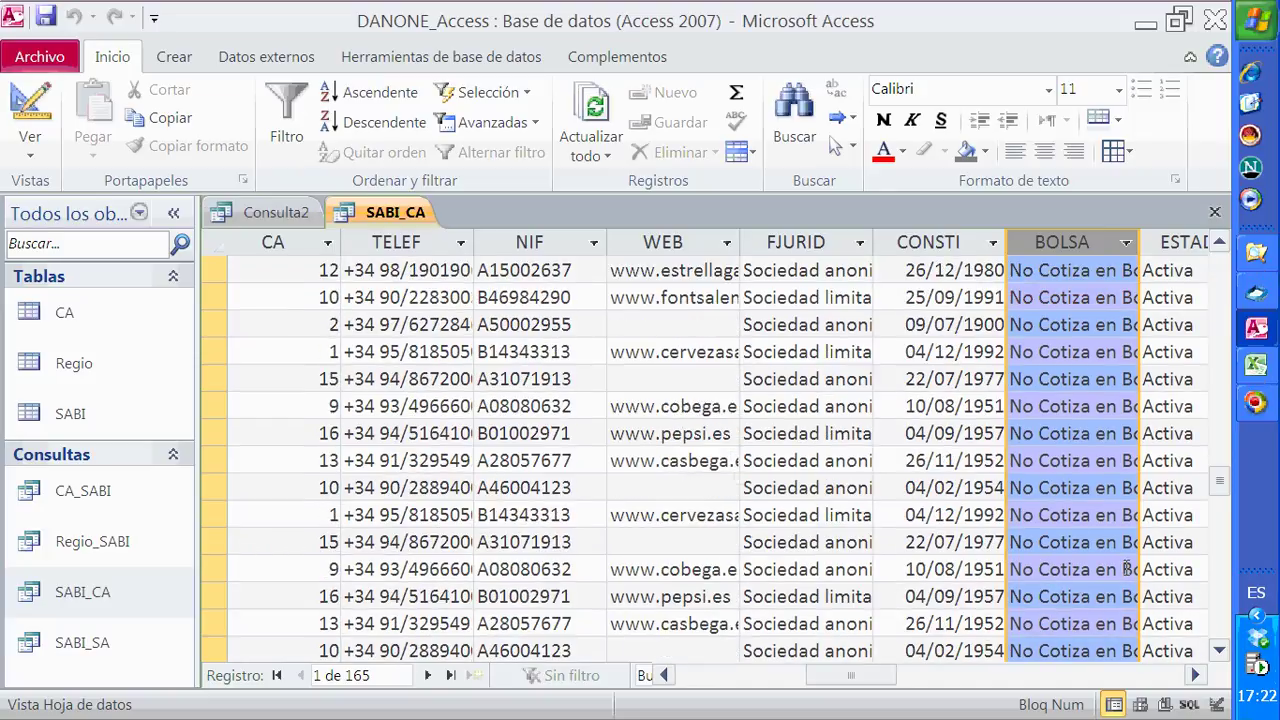
scroll(1127, 569, down, 10)
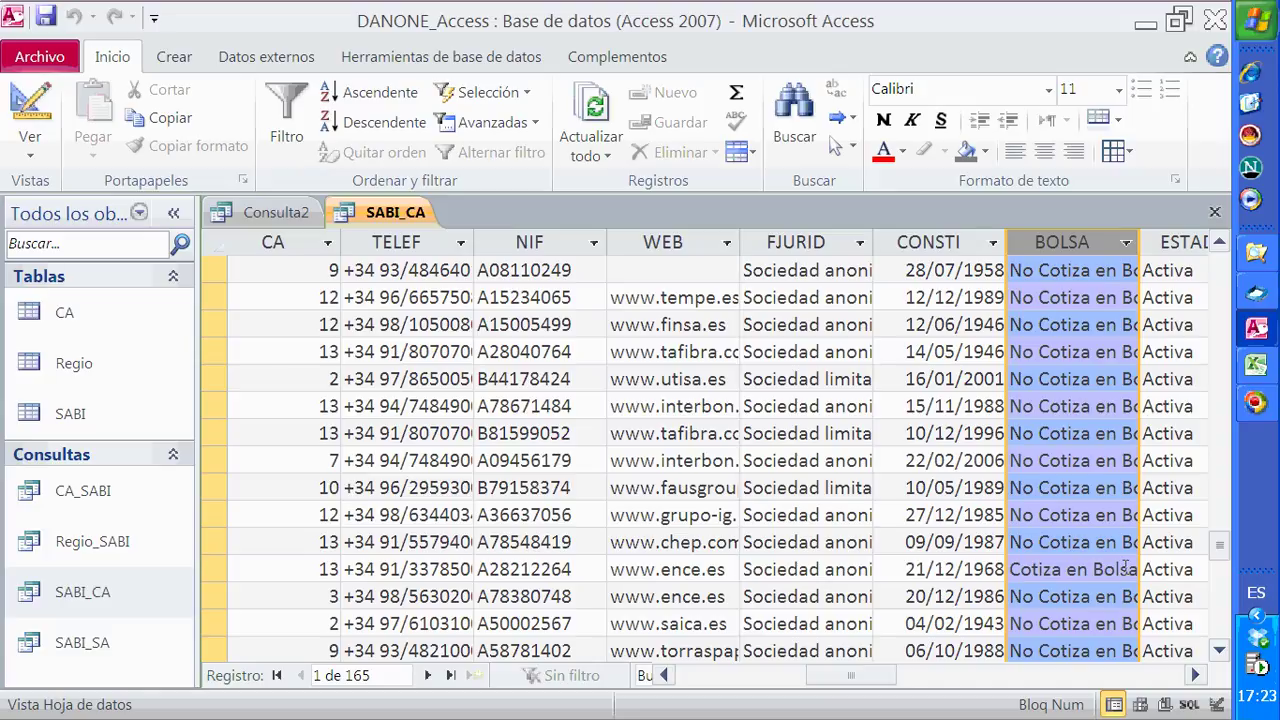
scroll(1125, 562, up, 15)
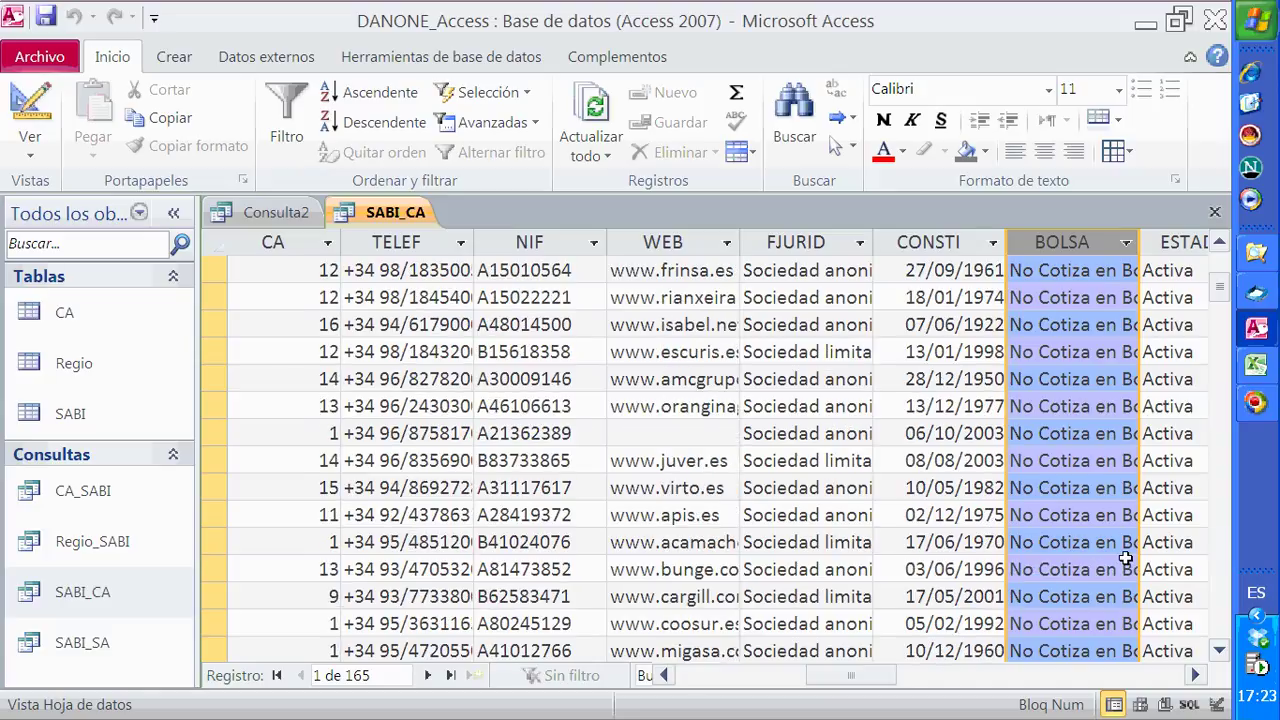
scroll(1125, 560, up, 3)
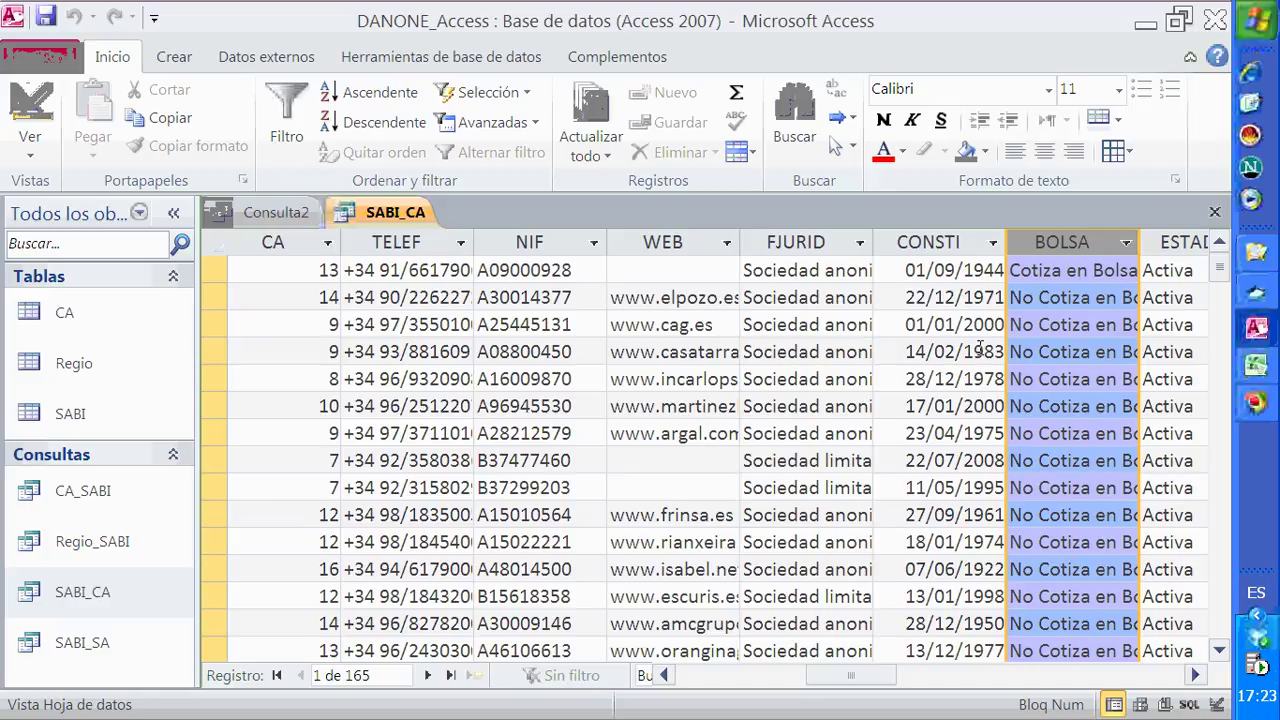
Add the CA field to Consulta2's design grid and set its crosstab role to Encabezado de fila.
click(290, 215)
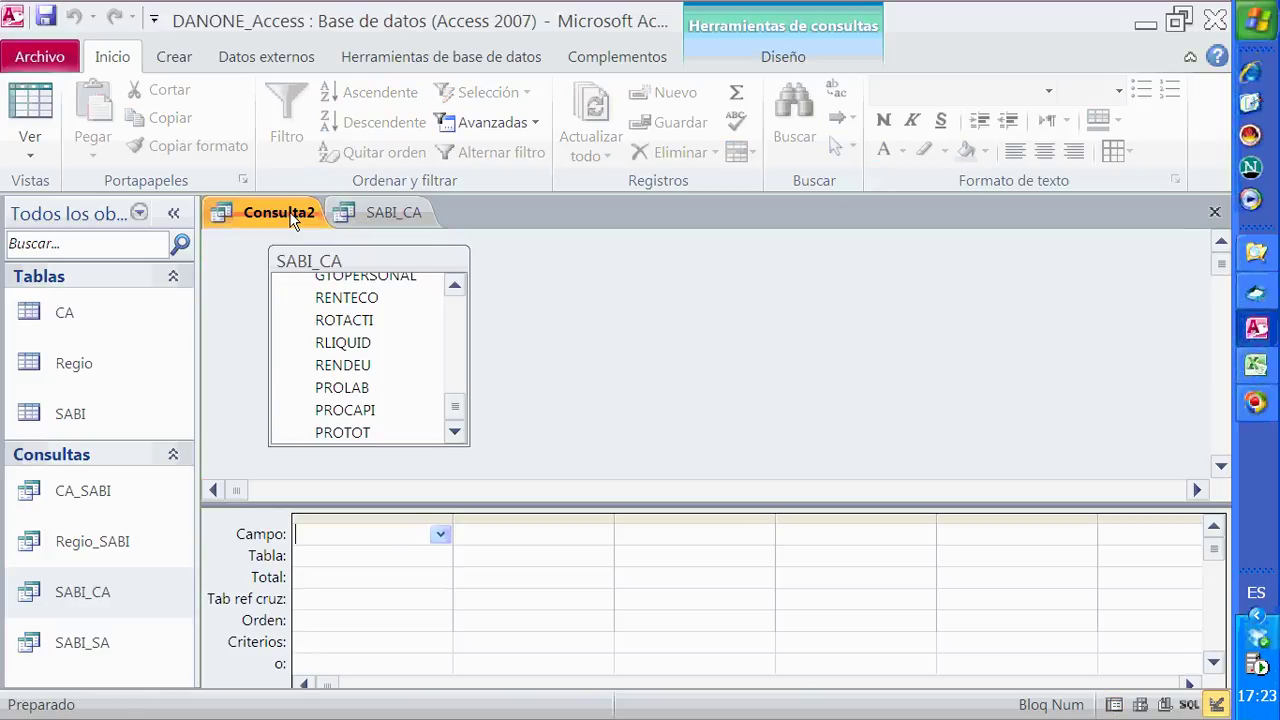
drag(455, 407, 458, 282)
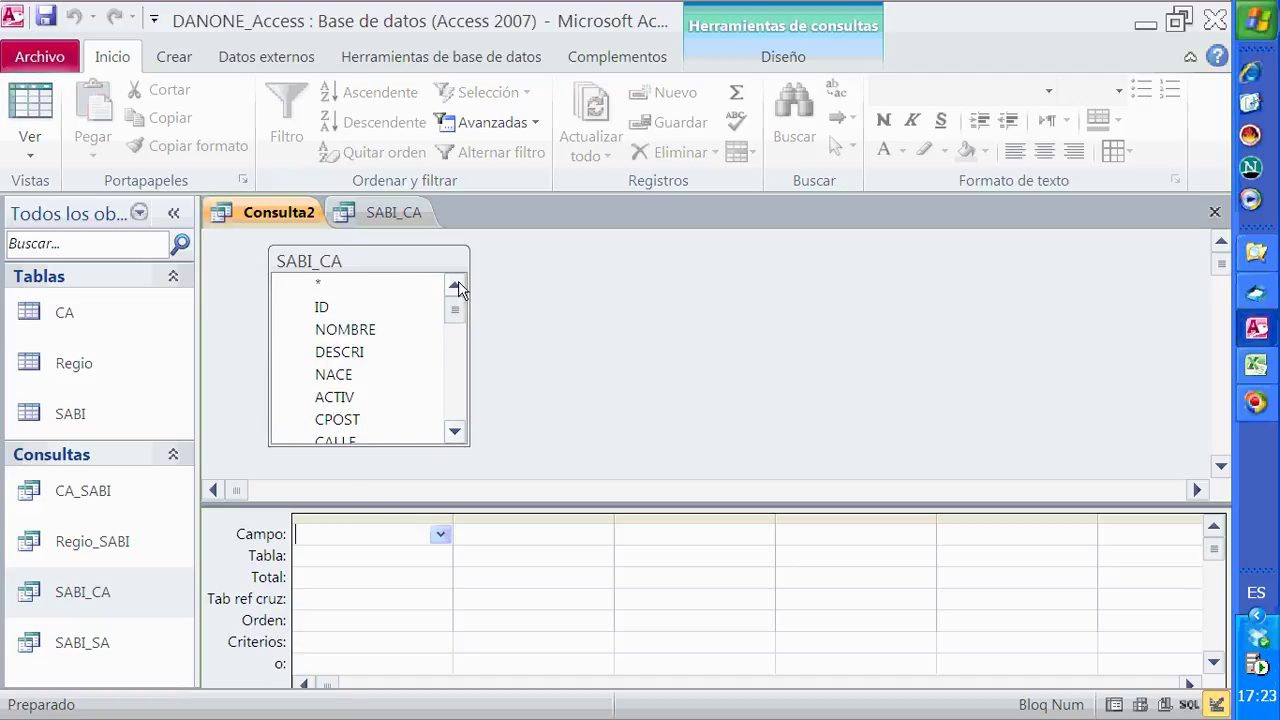
click(455, 361)
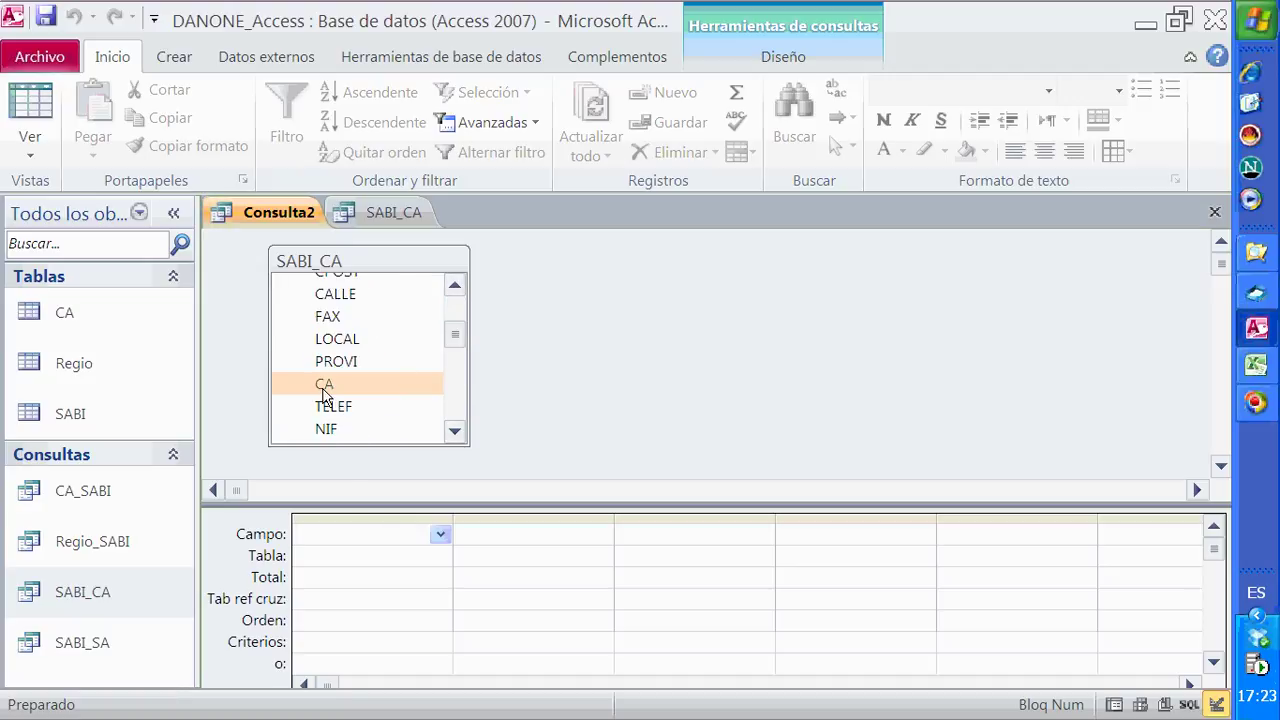
drag(329, 398, 341, 544)
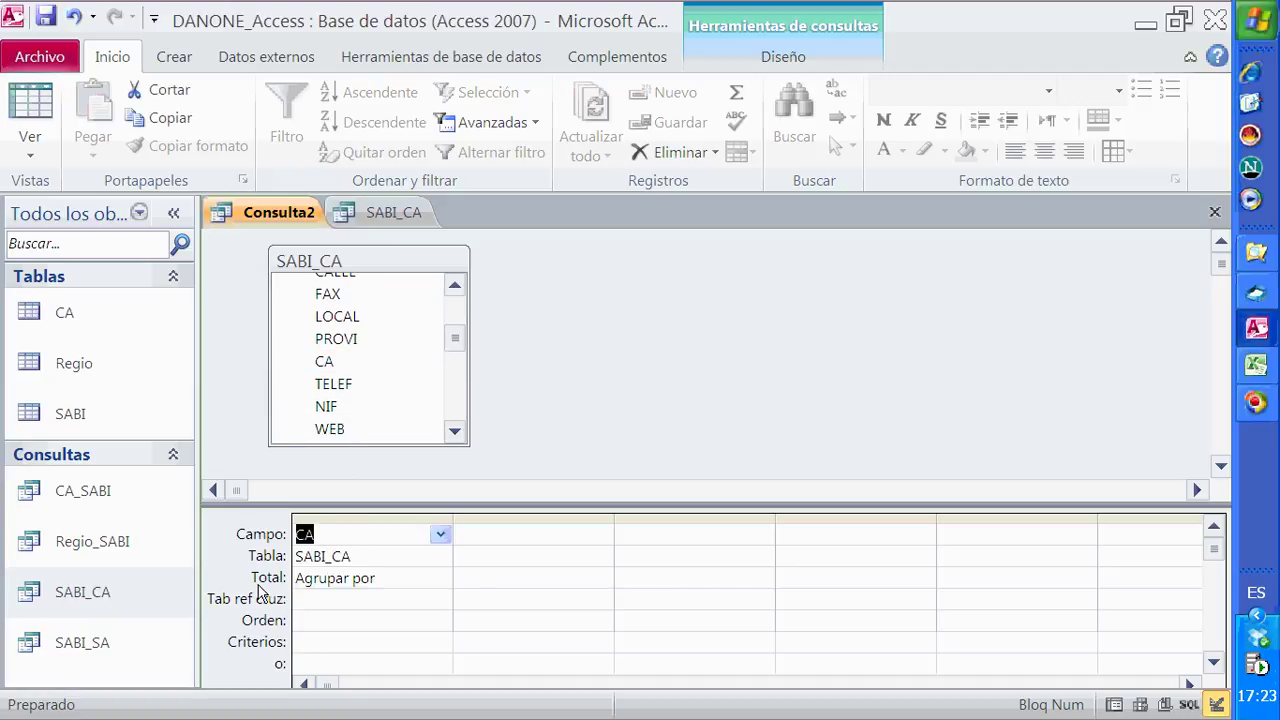
click(317, 598)
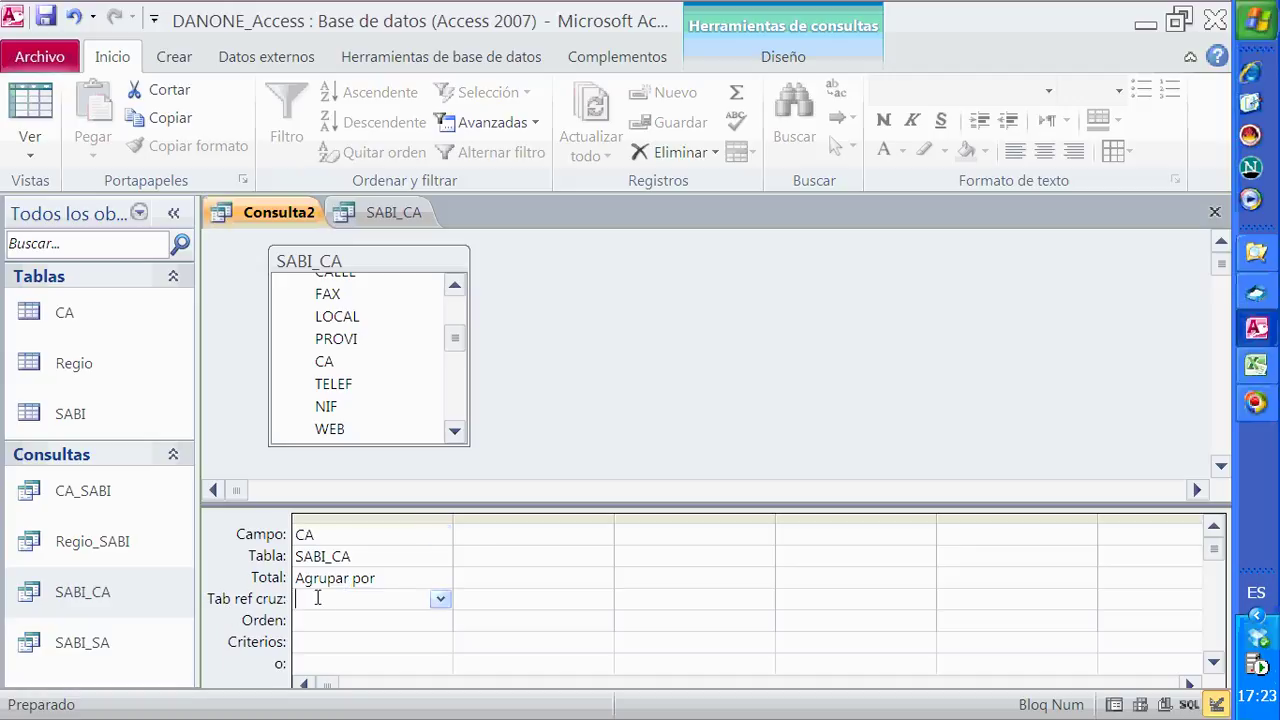
click(438, 600)
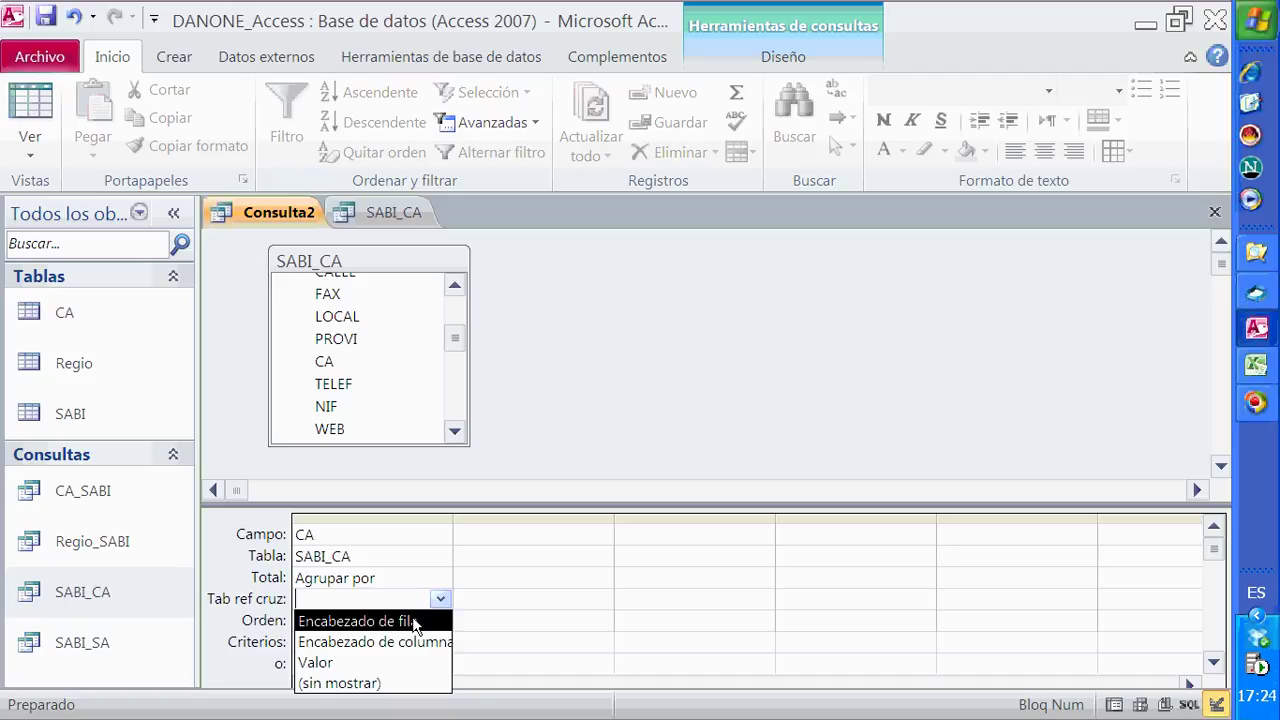
click(415, 622)
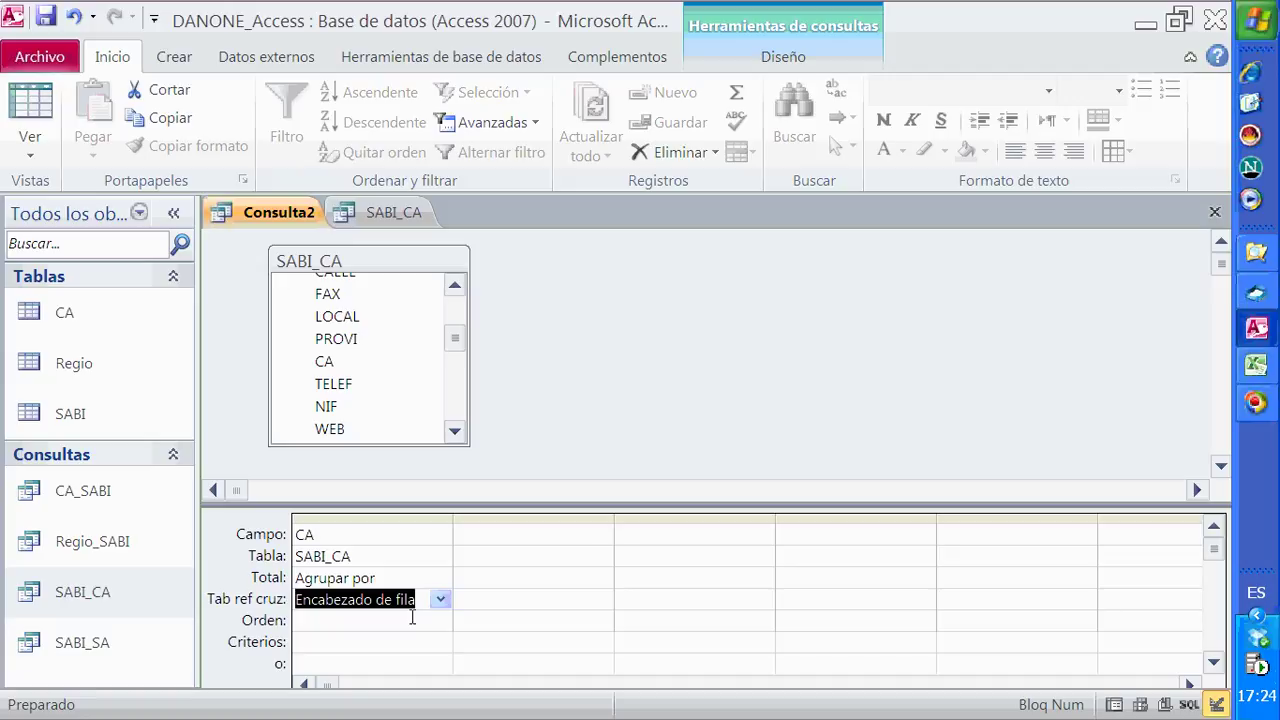
Add the BOLSA field to Consulta2's design grid and set its crosstab role to Encabezado de columna.
click(457, 393)
drag(340, 348, 503, 538)
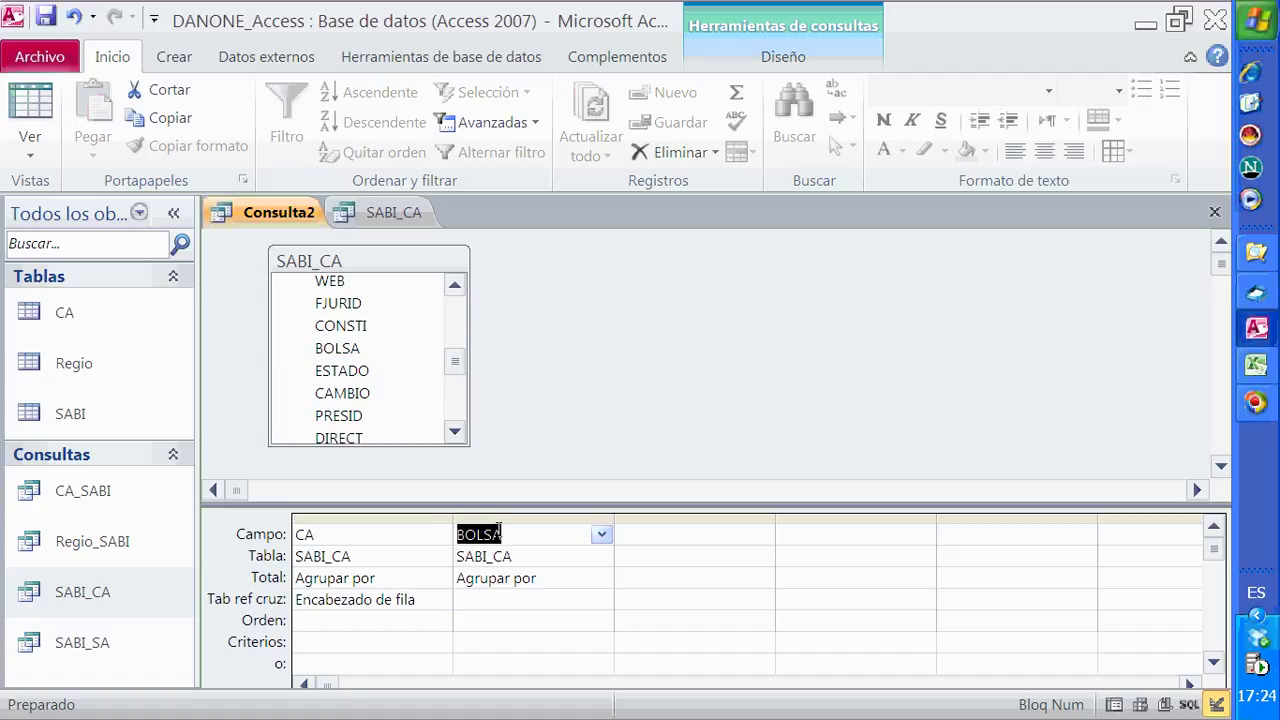
click(503, 598)
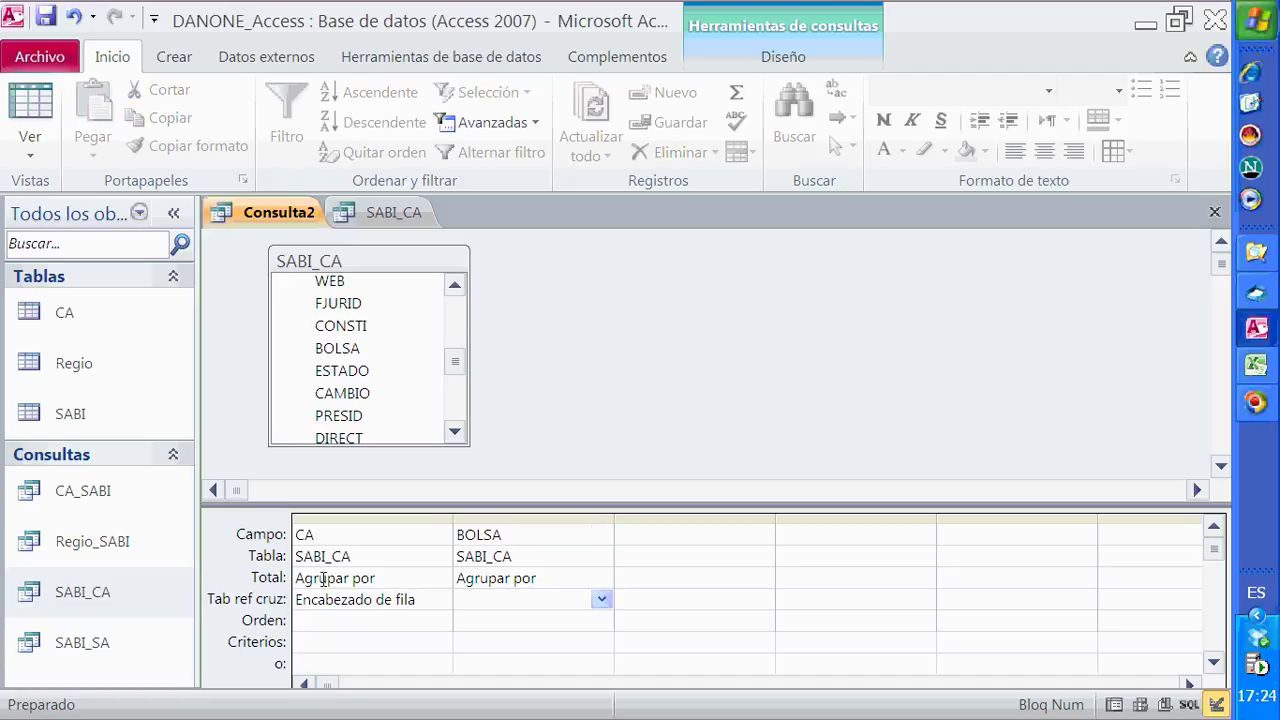
click(601, 598)
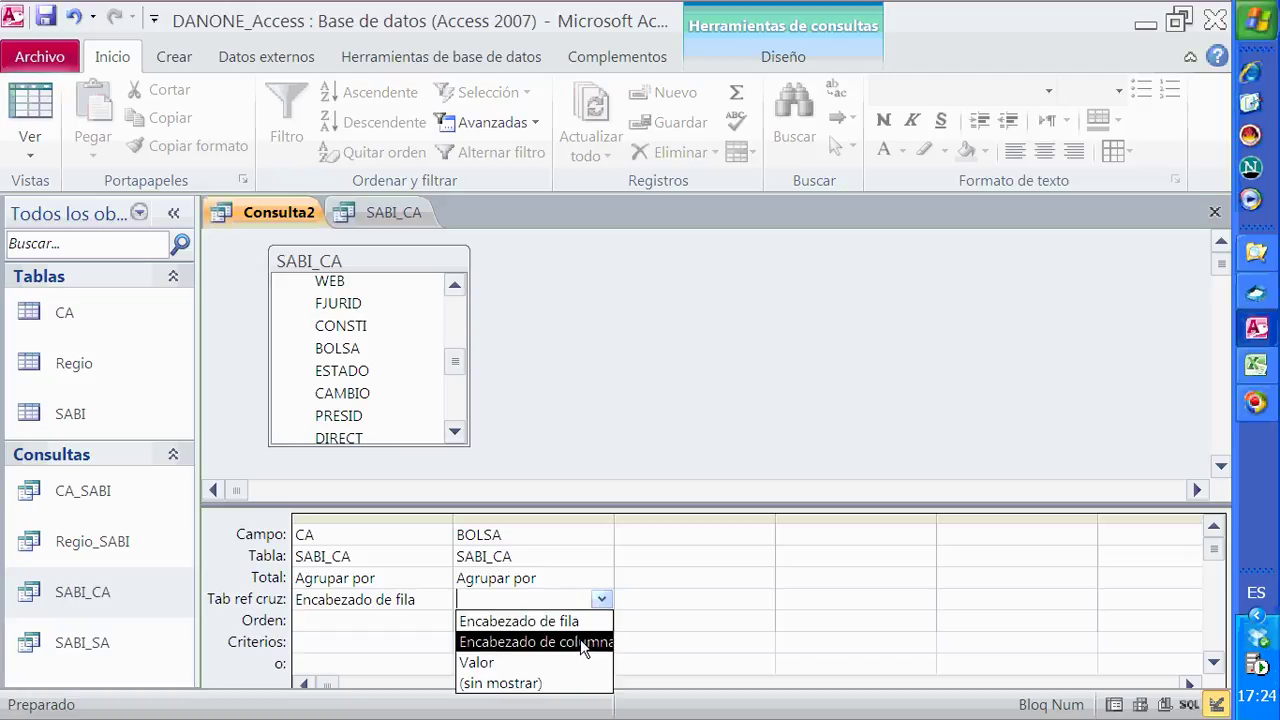
click(580, 645)
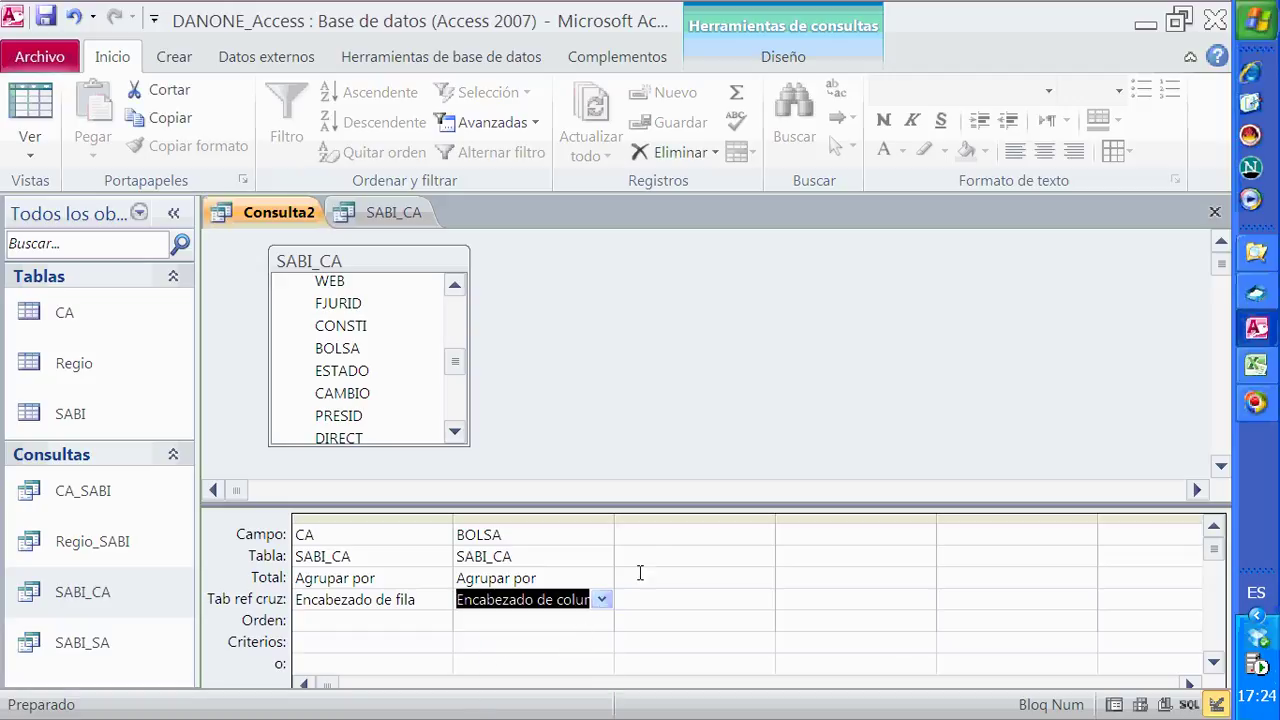
Add the PROLAB field to the third grid column with total Promedio and crosstab role Valor.
click(666, 537)
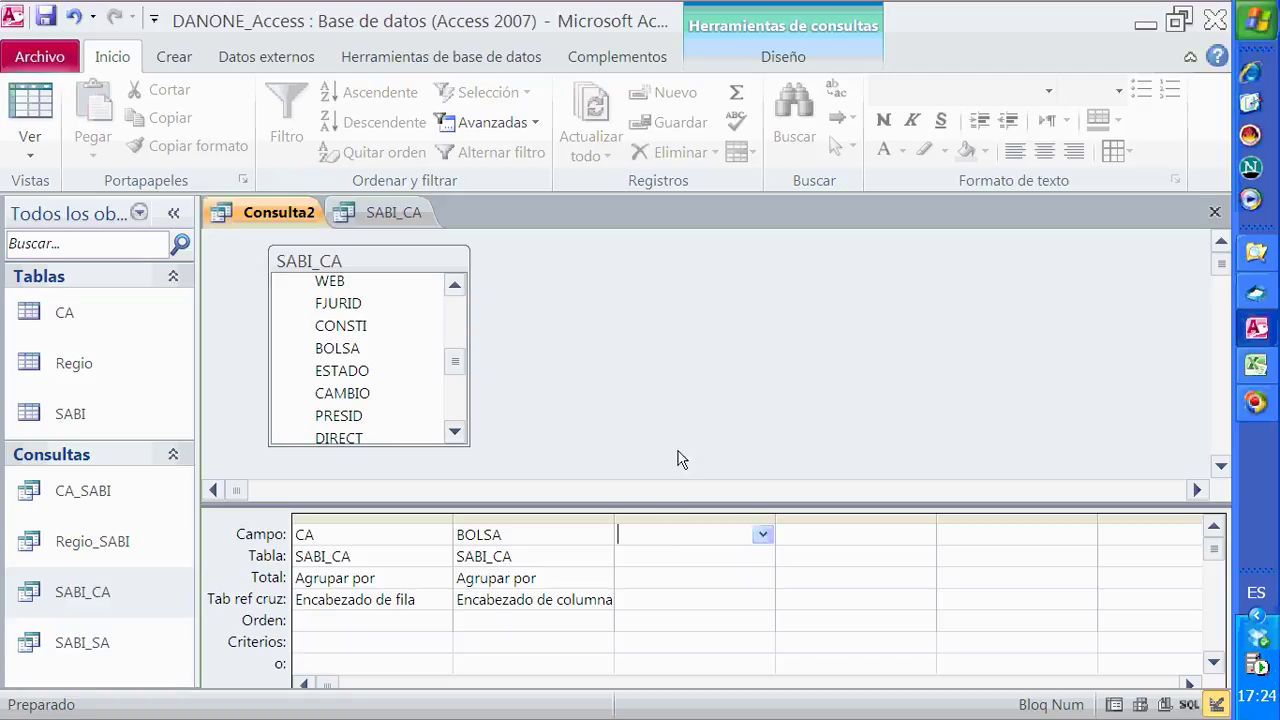
drag(452, 364, 451, 420)
drag(360, 387, 648, 525)
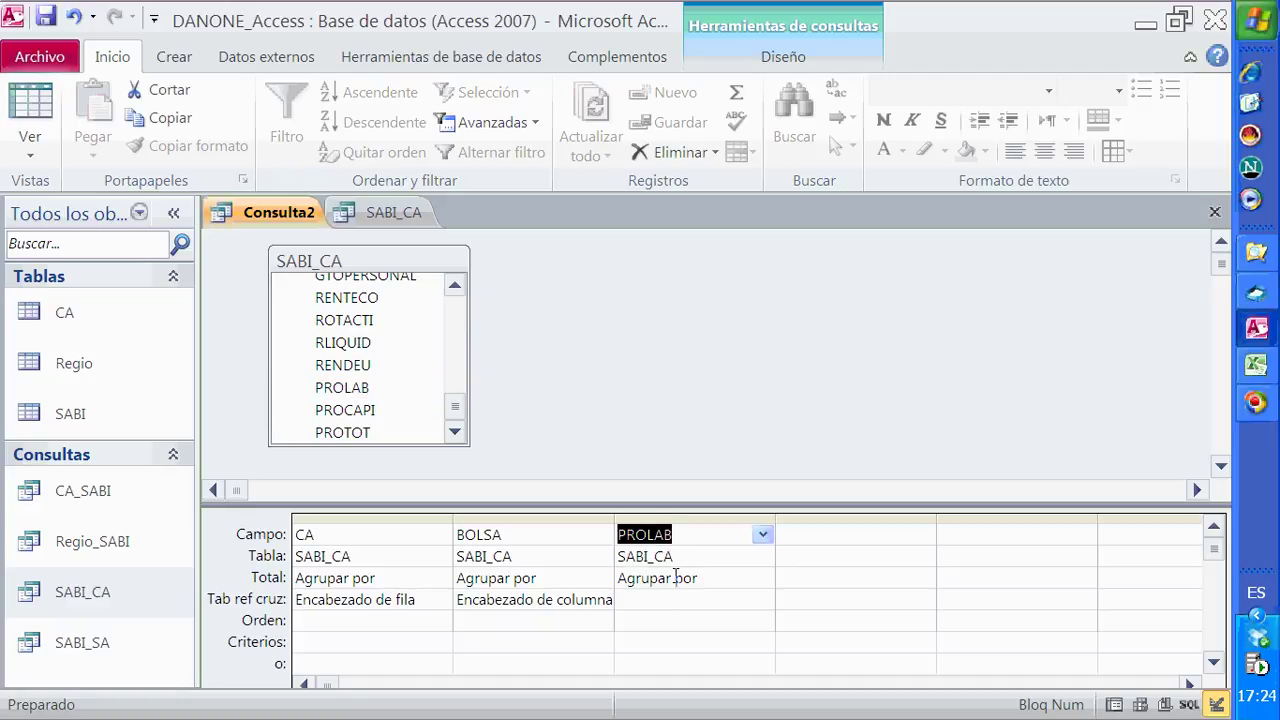
click(683, 580)
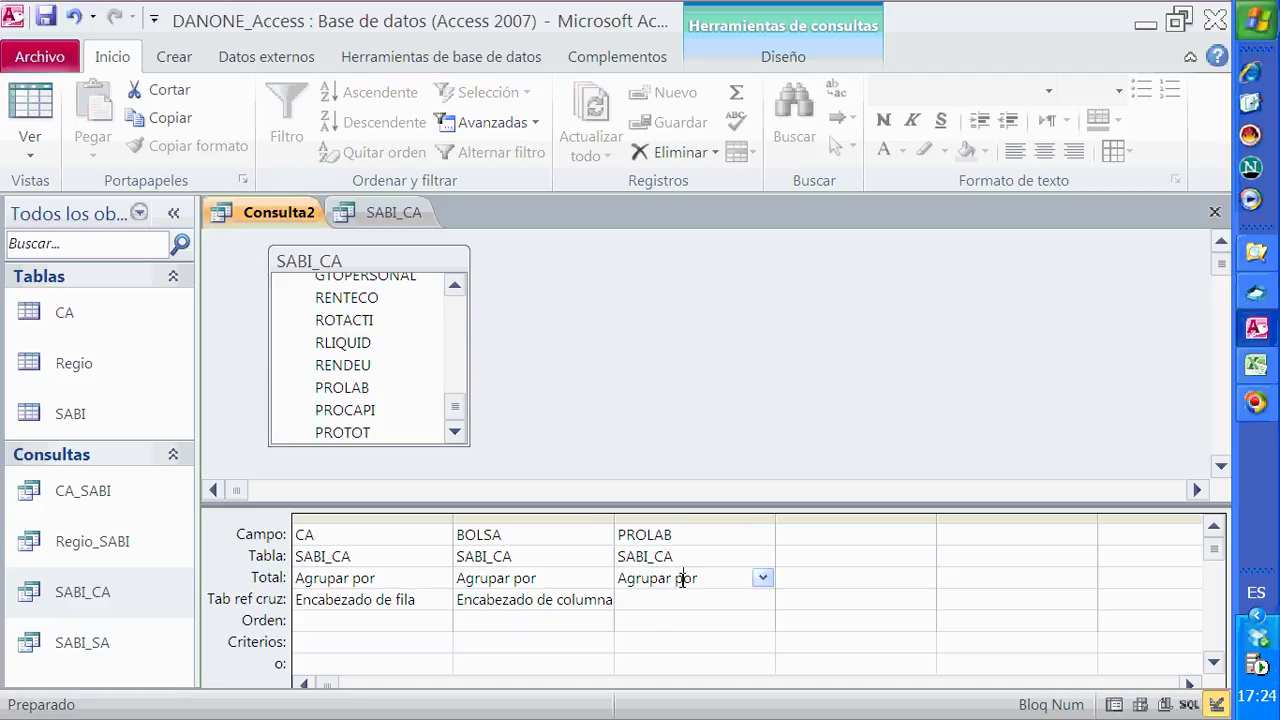
click(763, 578)
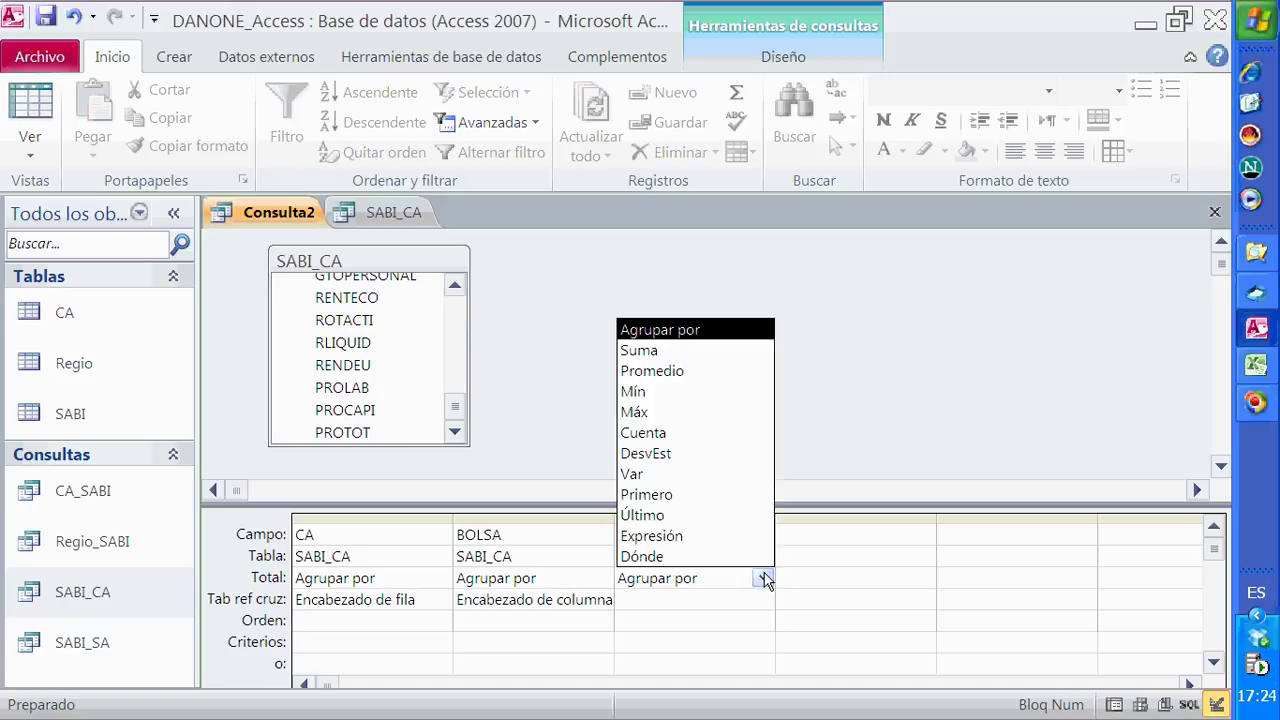
click(652, 370)
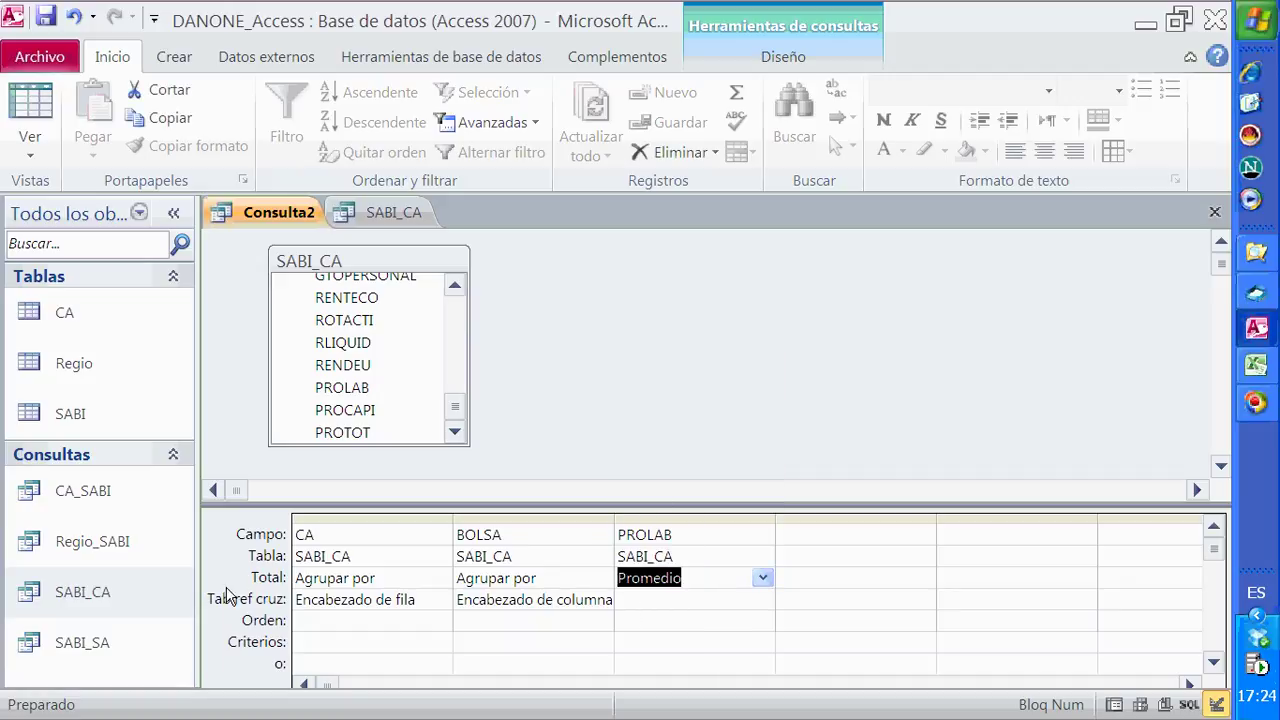
click(671, 600)
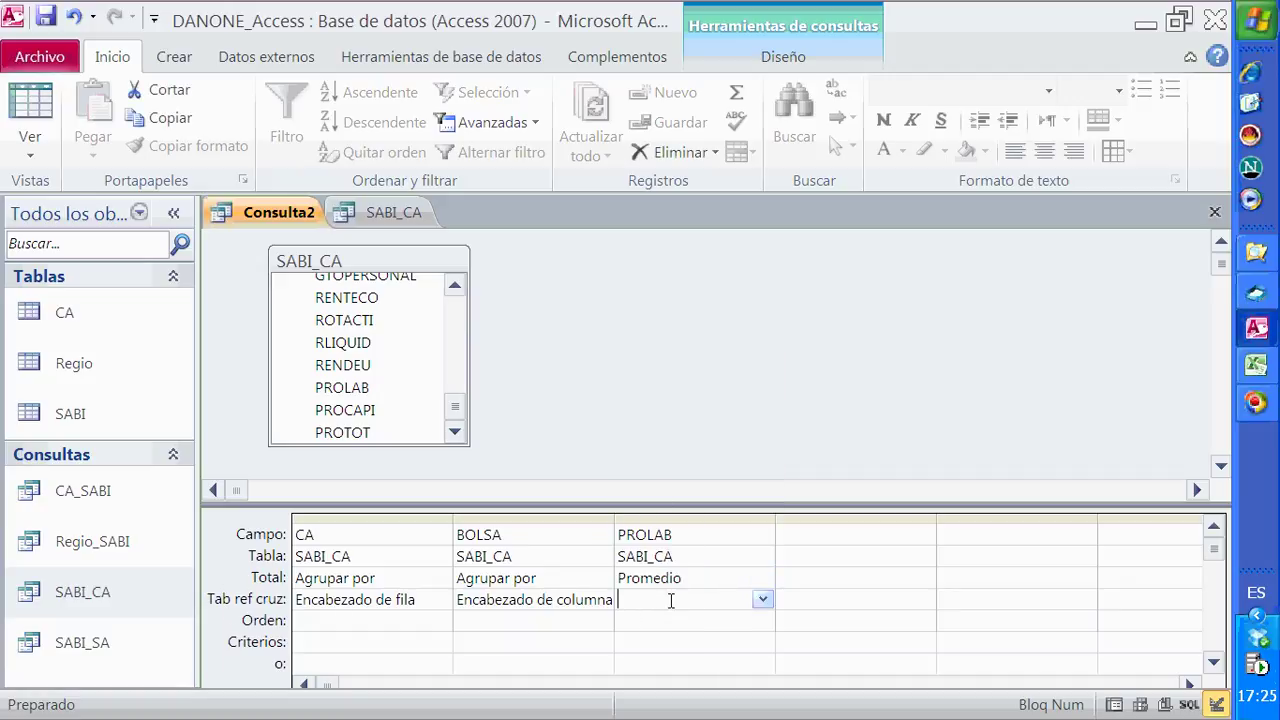
click(762, 600)
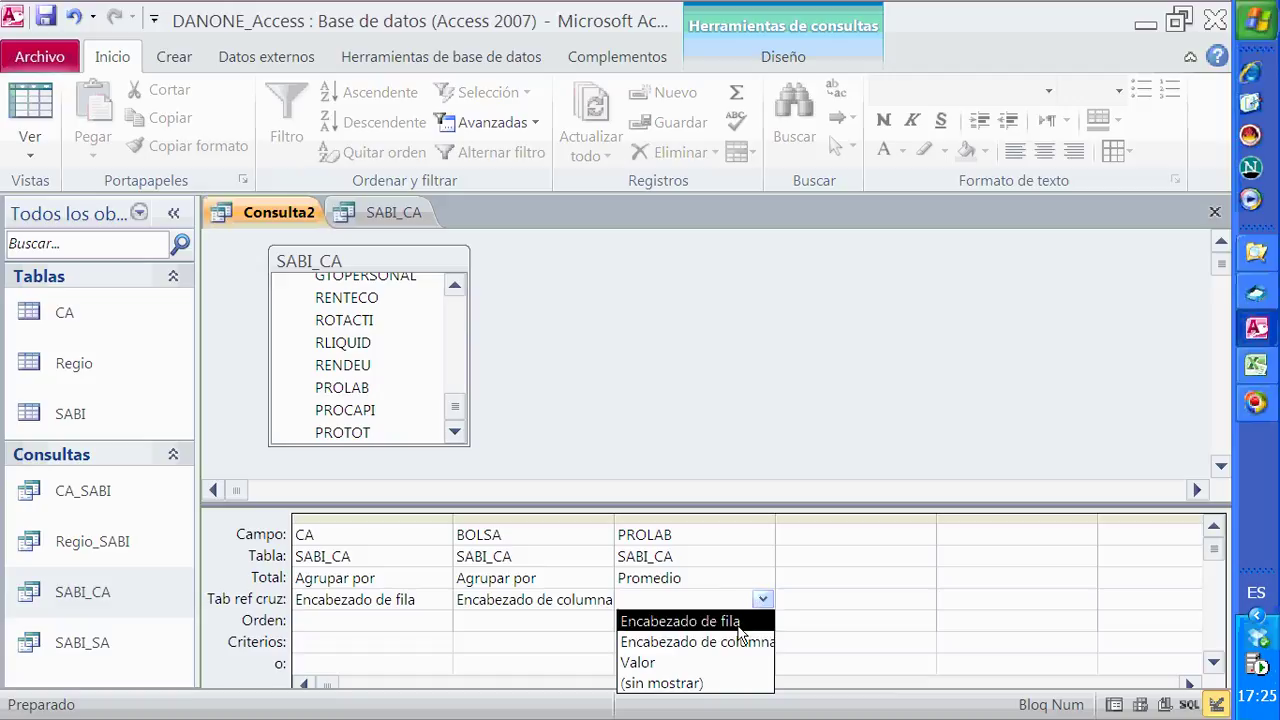
click(640, 664)
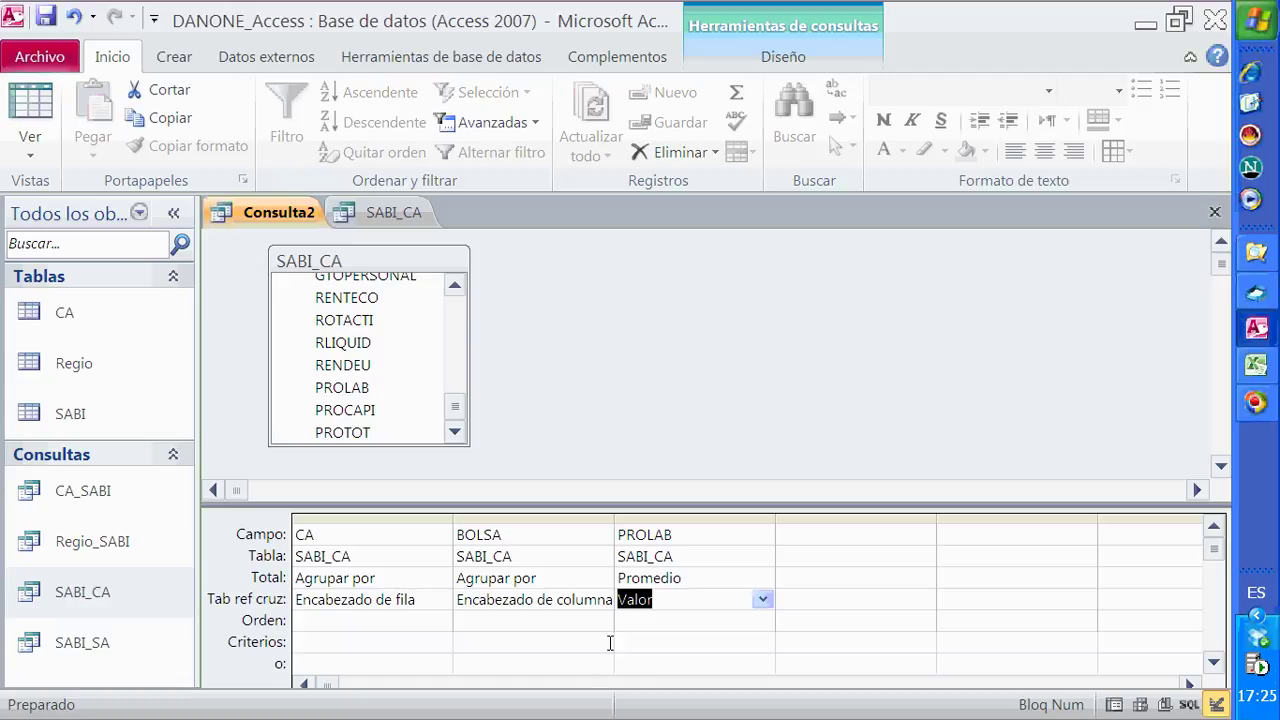
Run the crosstab query and widen the Cotiza en Bolsa and No Cotiza en Bolsa columns to show their full values.
mouse_move(778, 28)
click(768, 56)
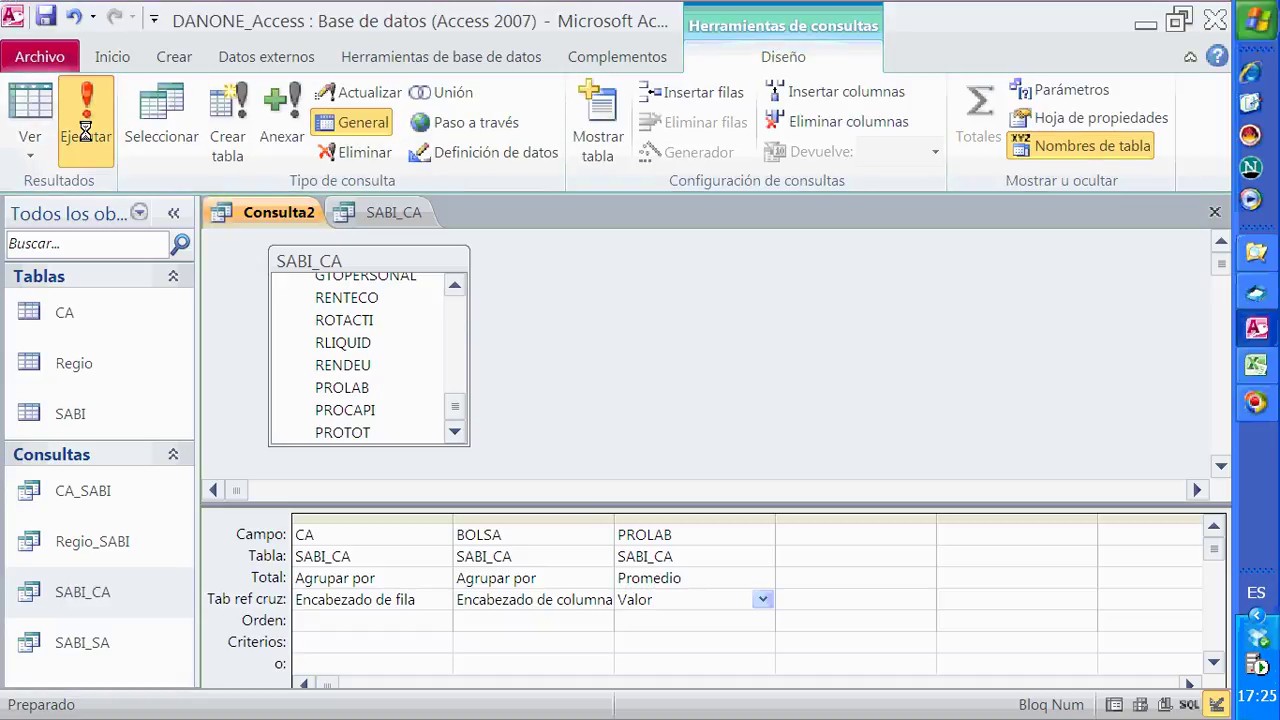
click(85, 130)
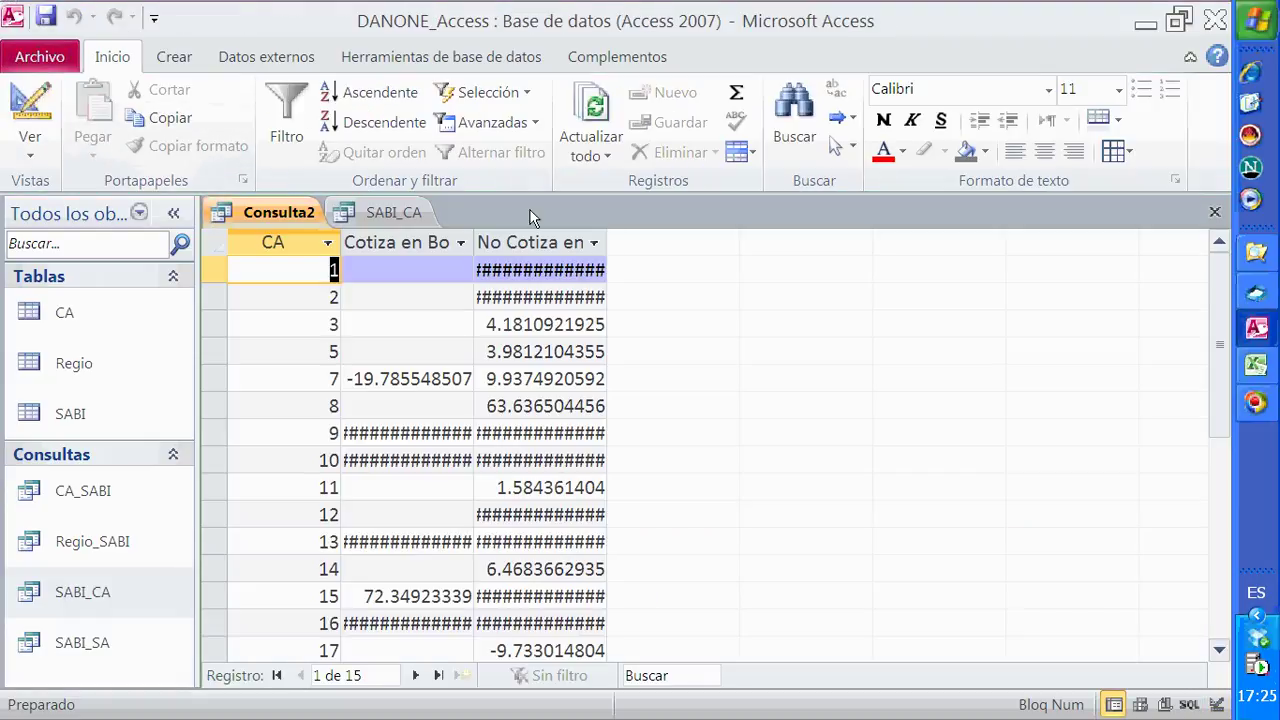
drag(474, 242, 538, 300)
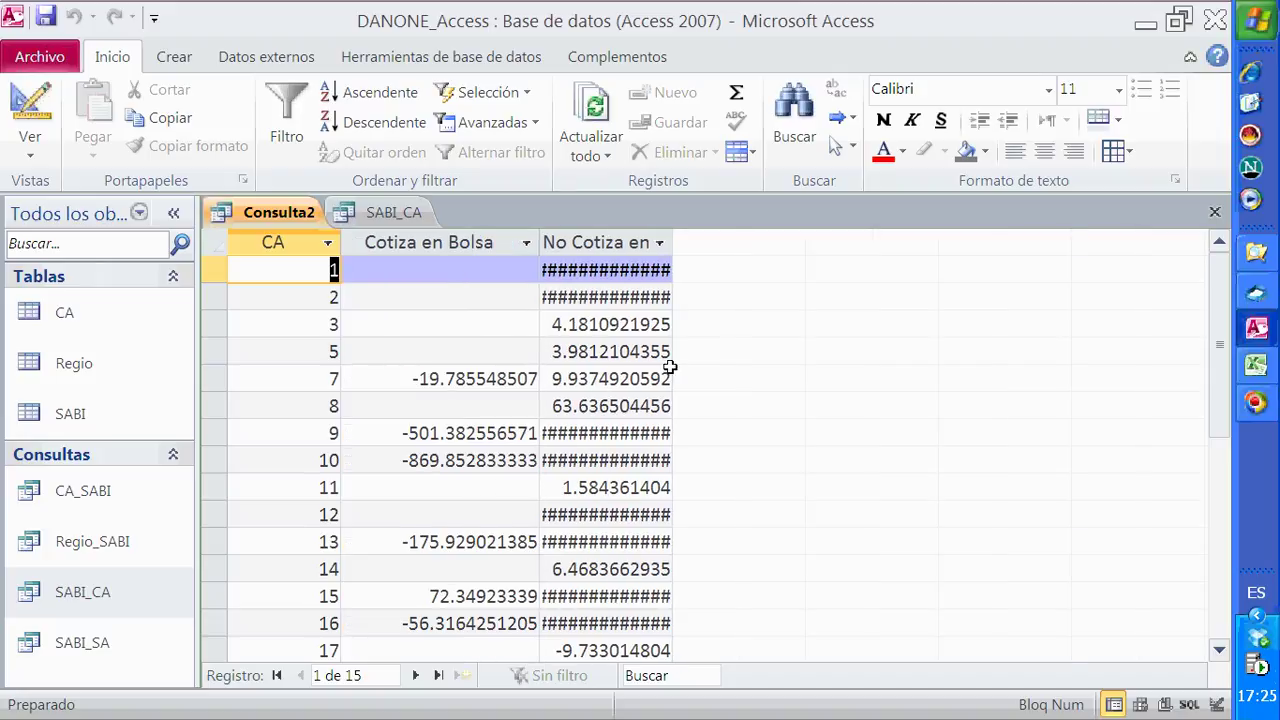
drag(676, 242, 740, 242)
scroll(310, 540, down, 1)
scroll(311, 543, up, 1)
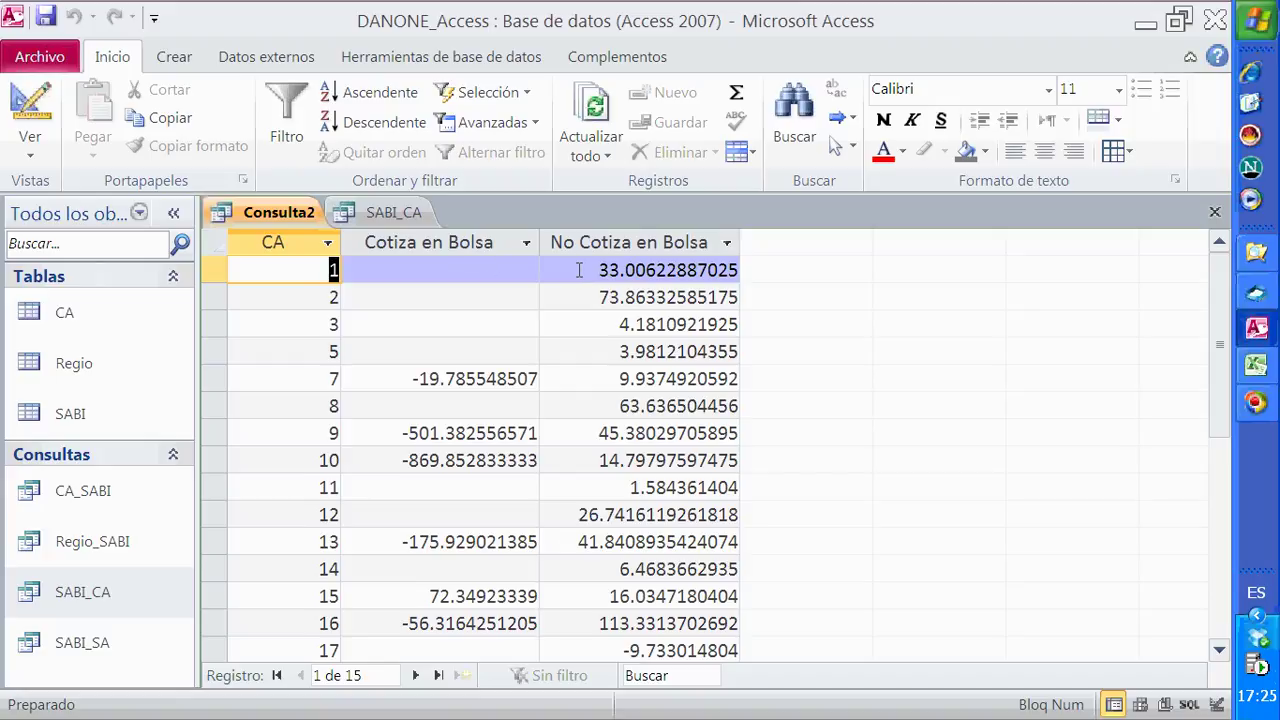
Examine the CA 7 row in the crosstab results and look up which region code 7 stands for in the CA table.
click(465, 277)
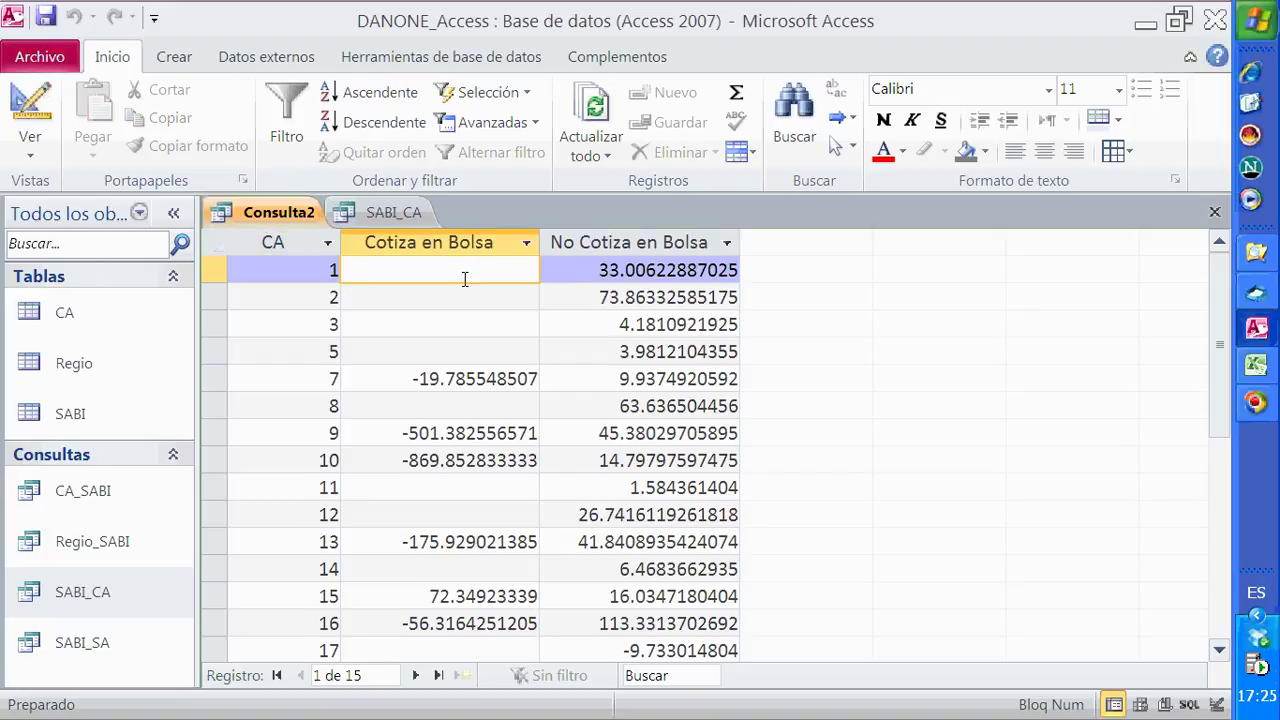
click(210, 379)
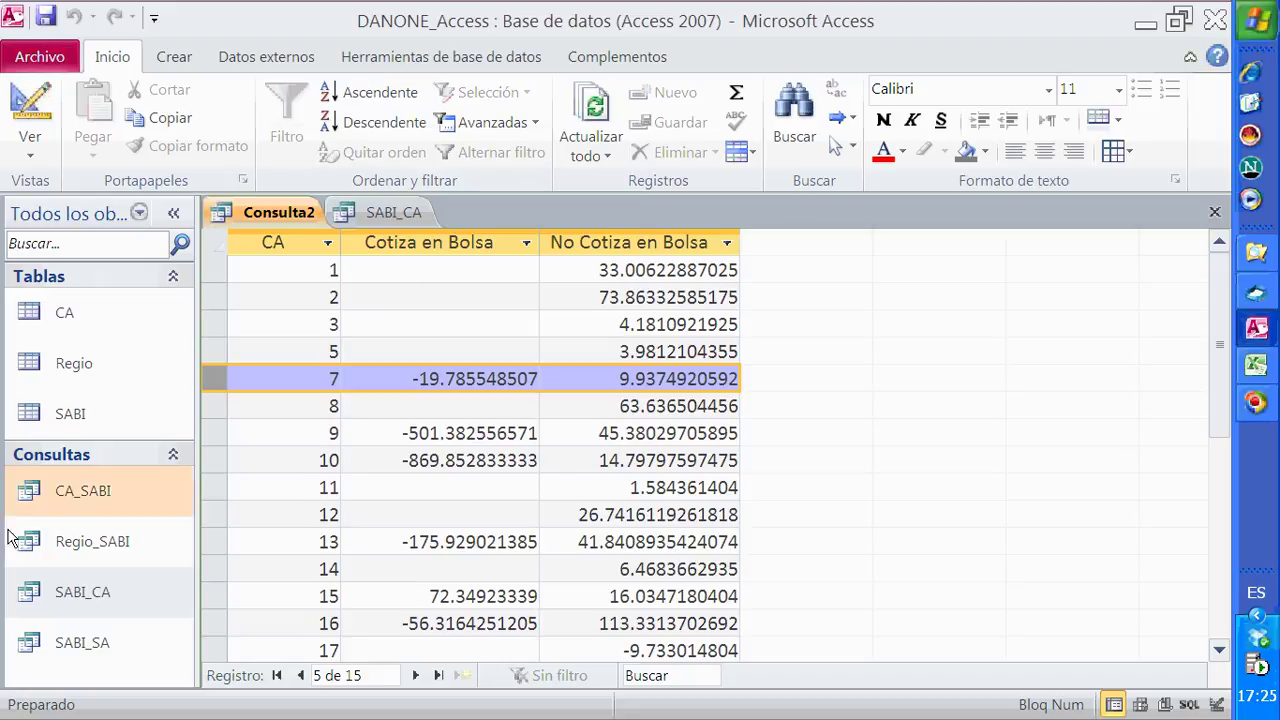
double_click(79, 316)
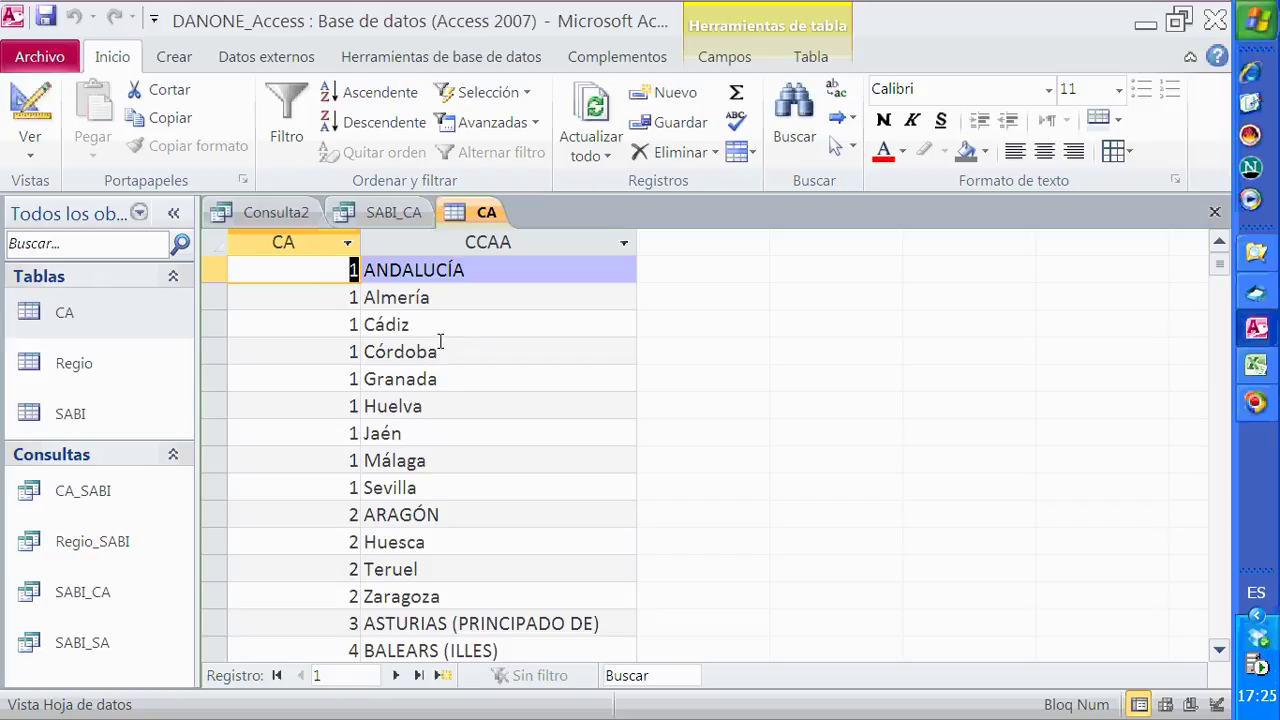
scroll(409, 452, down, 1)
scroll(409, 452, down, 3)
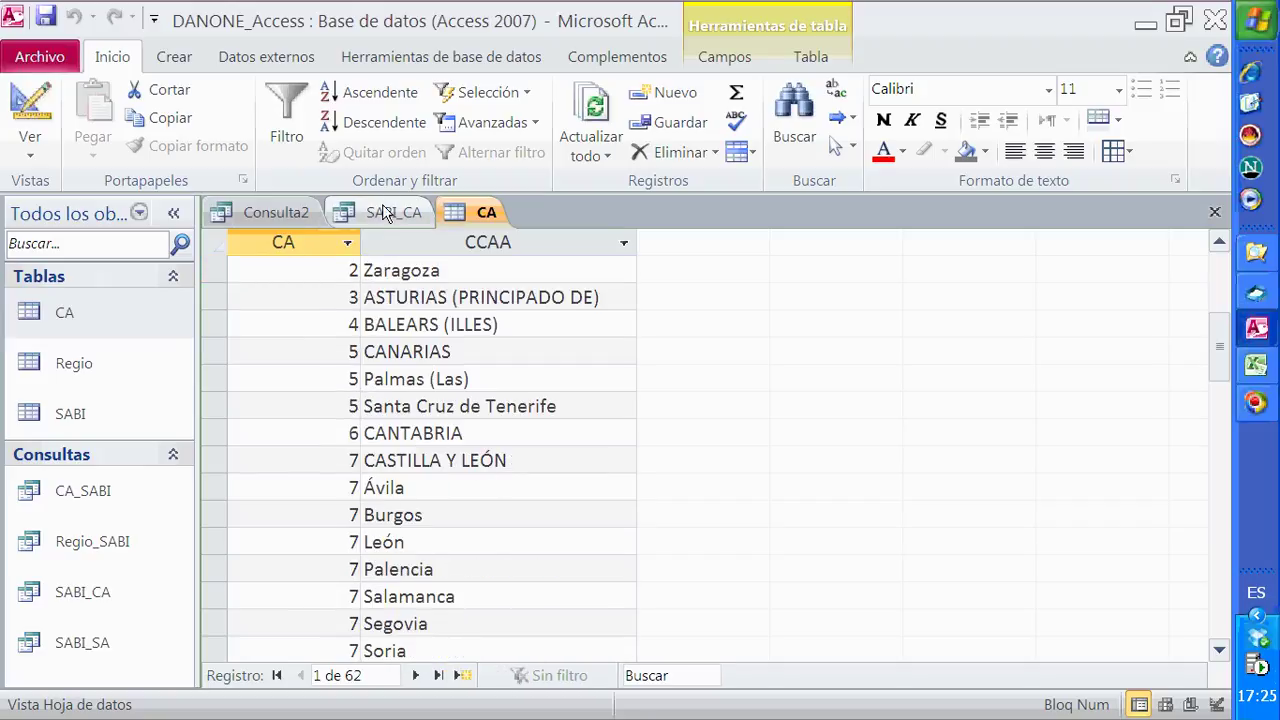
click(258, 212)
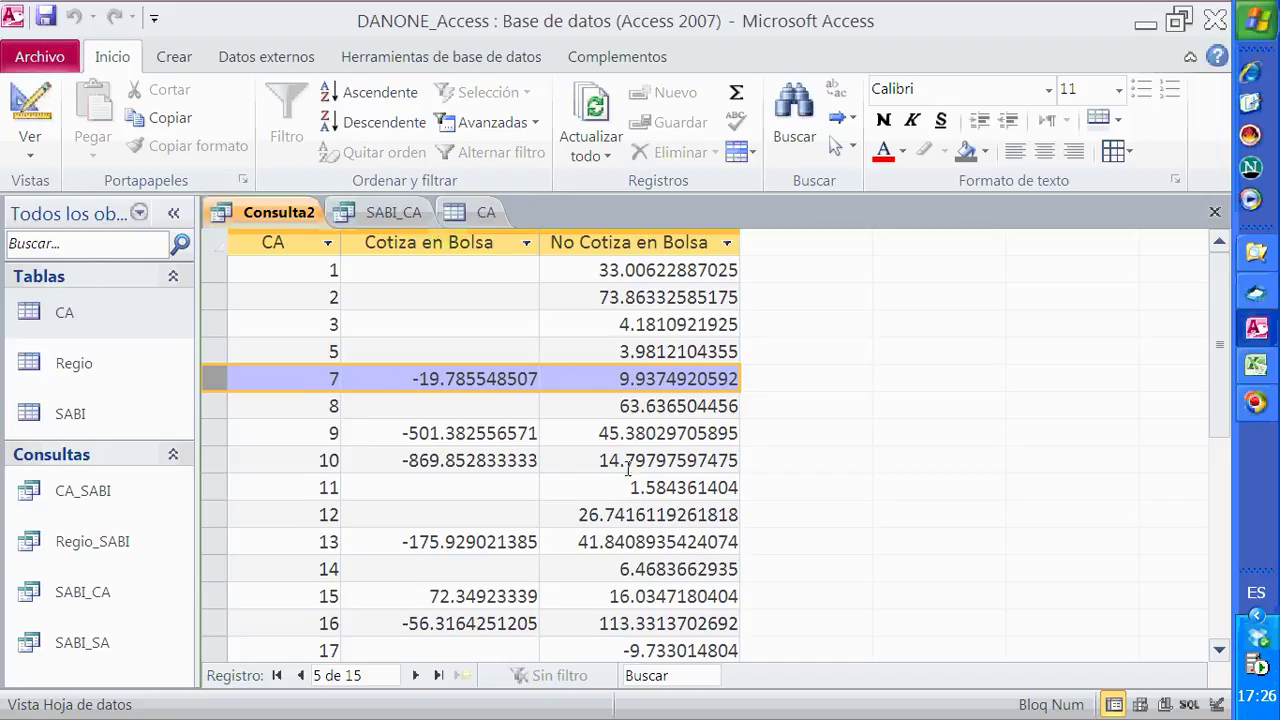
Look up code 15 in the CA table and compare the listed and unlisted averages by region in the Consulta2 results.
scroll(628, 475, down, 1)
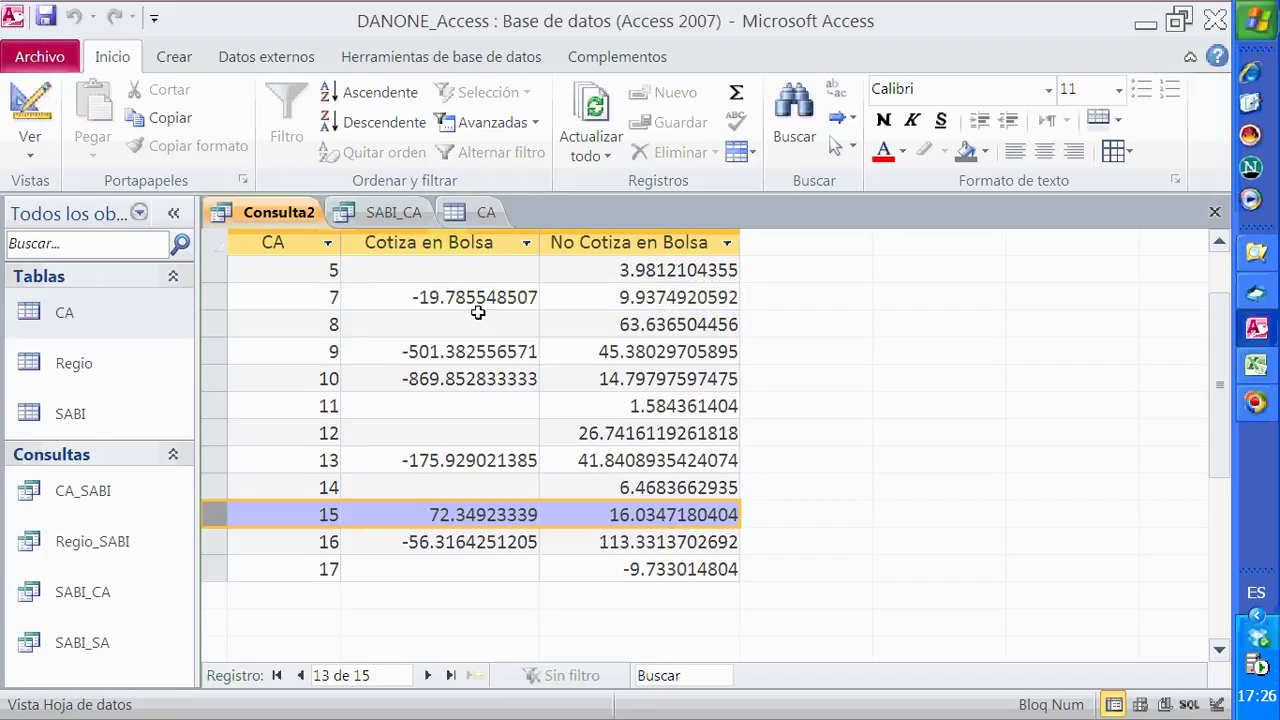
click(468, 218)
scroll(532, 460, down, 13)
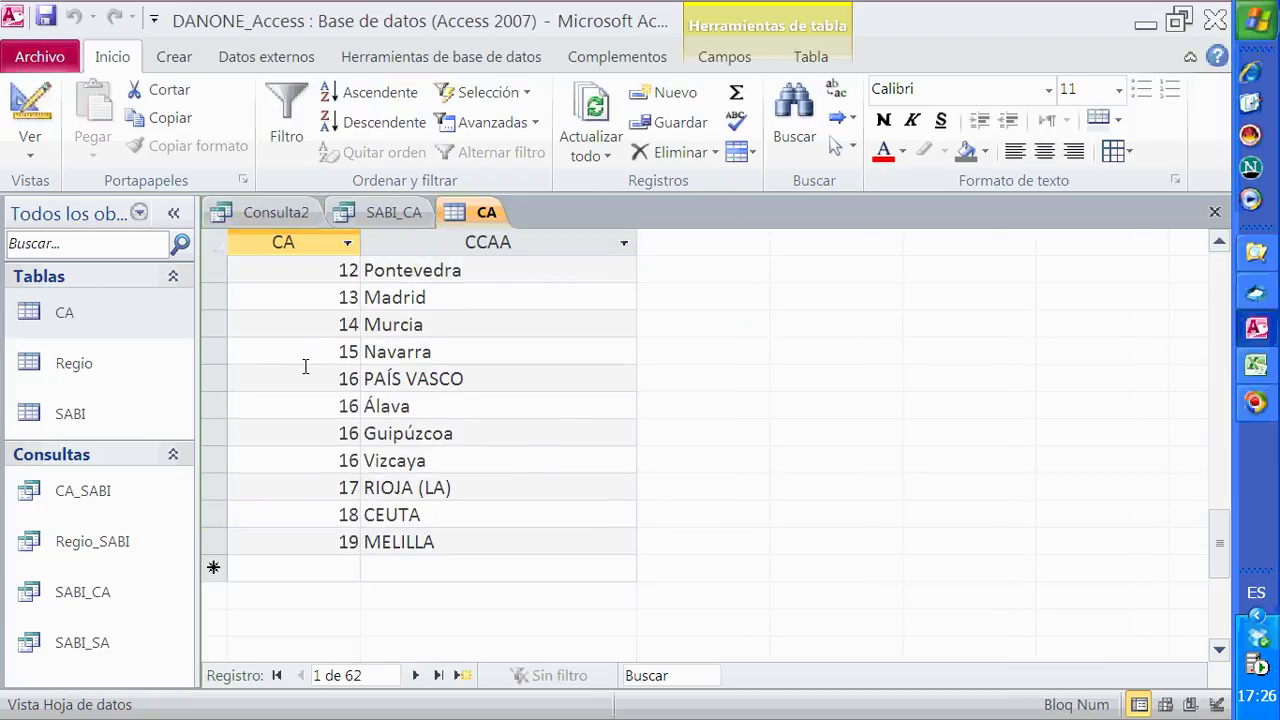
click(216, 352)
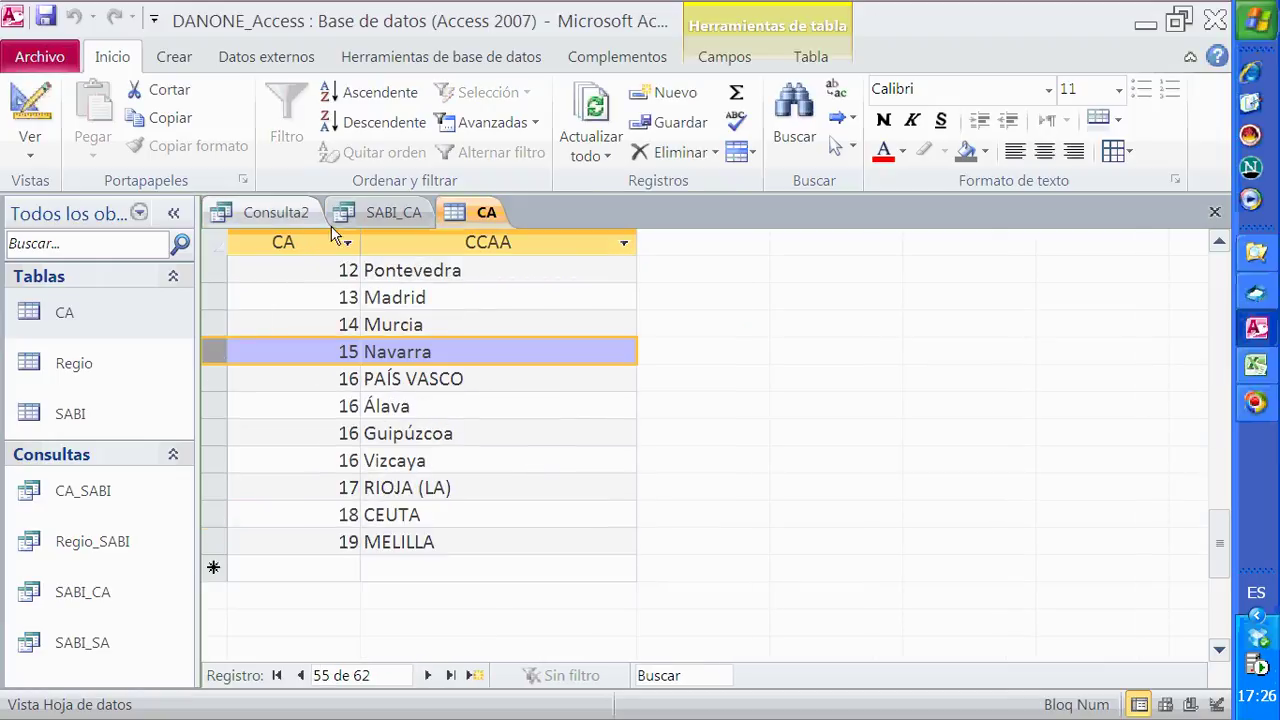
click(248, 213)
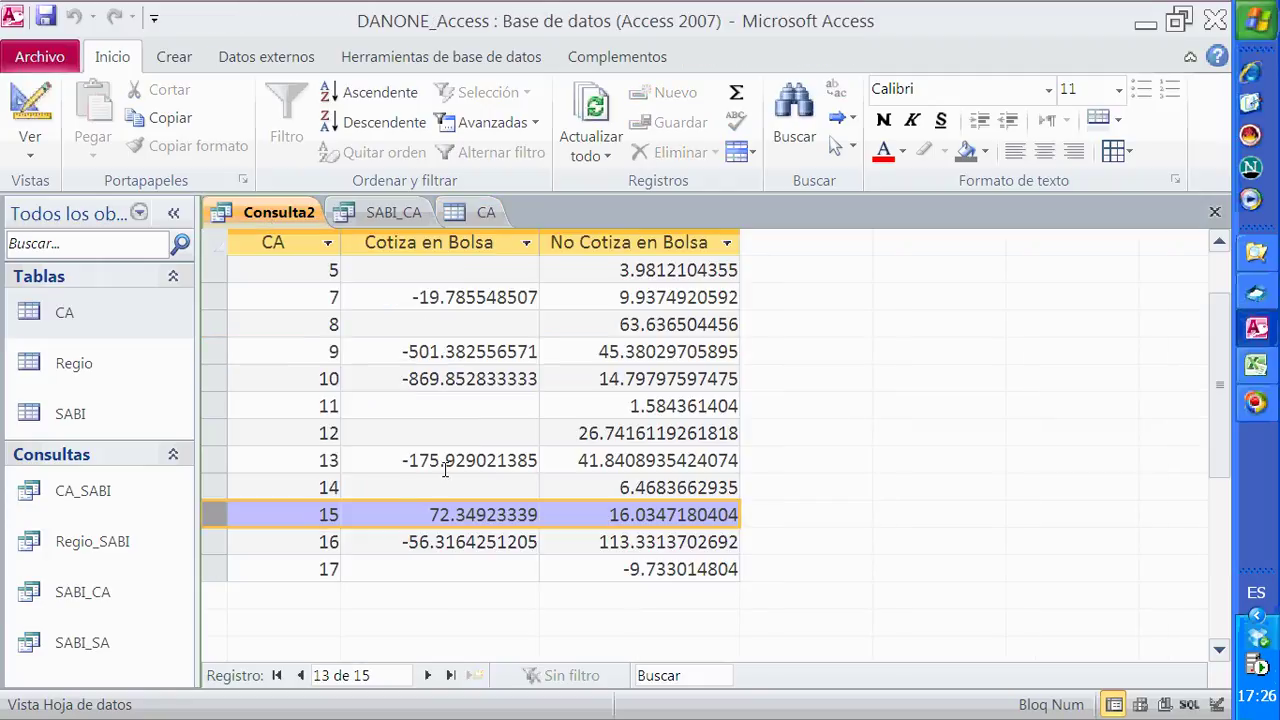
scroll(445, 468, up, 1)
scroll(445, 465, down, 1)
scroll(437, 443, up, 1)
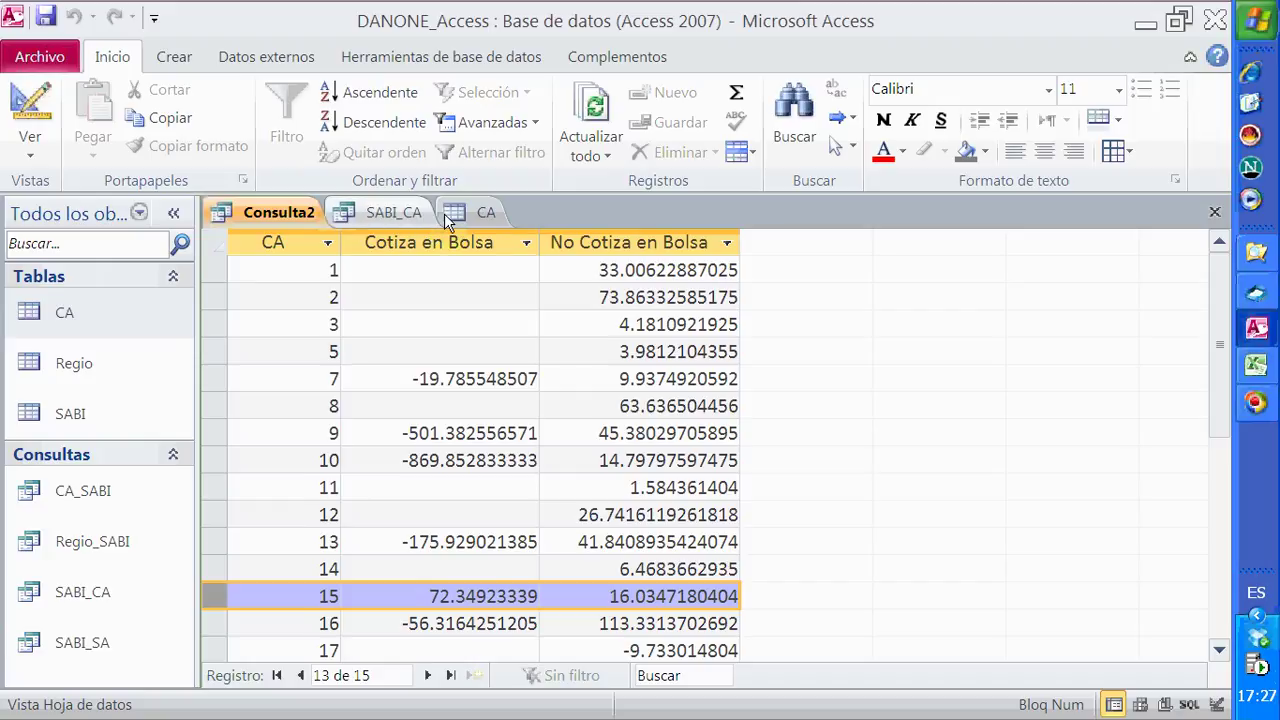
Examine the FJURID column's values in the SABI_CA datasheet and return to Consulta2.
click(395, 212)
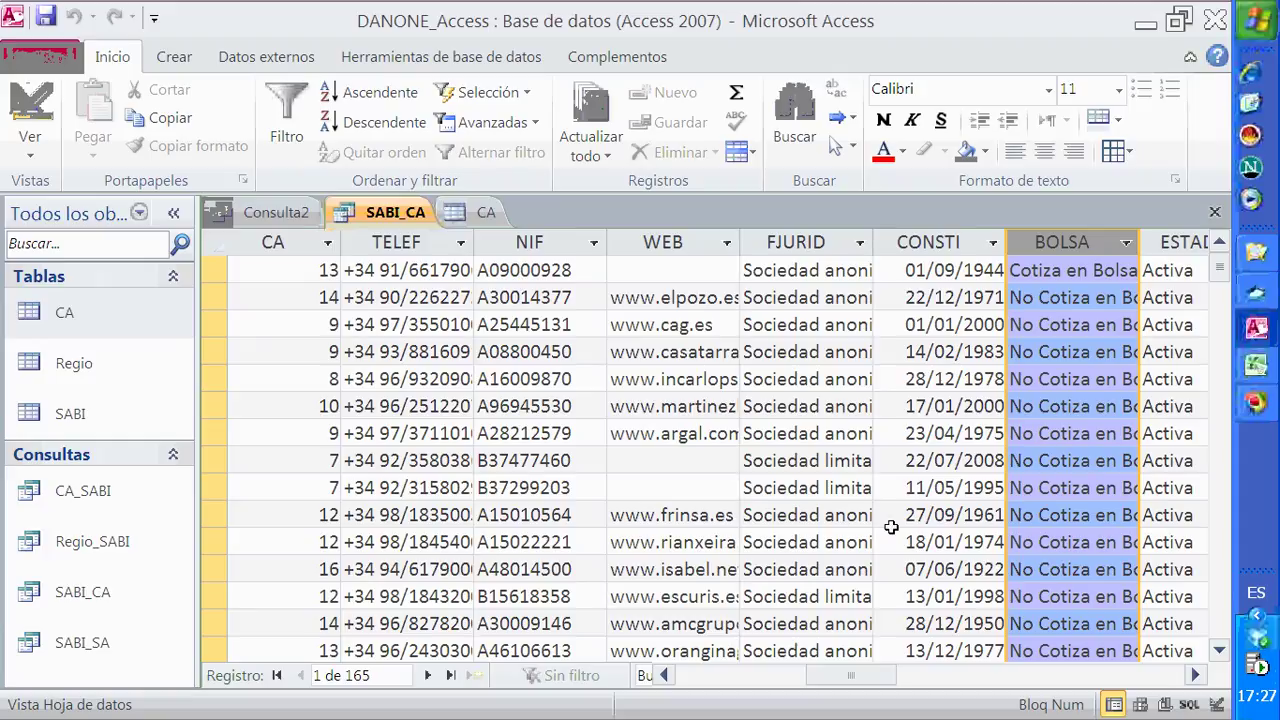
click(788, 242)
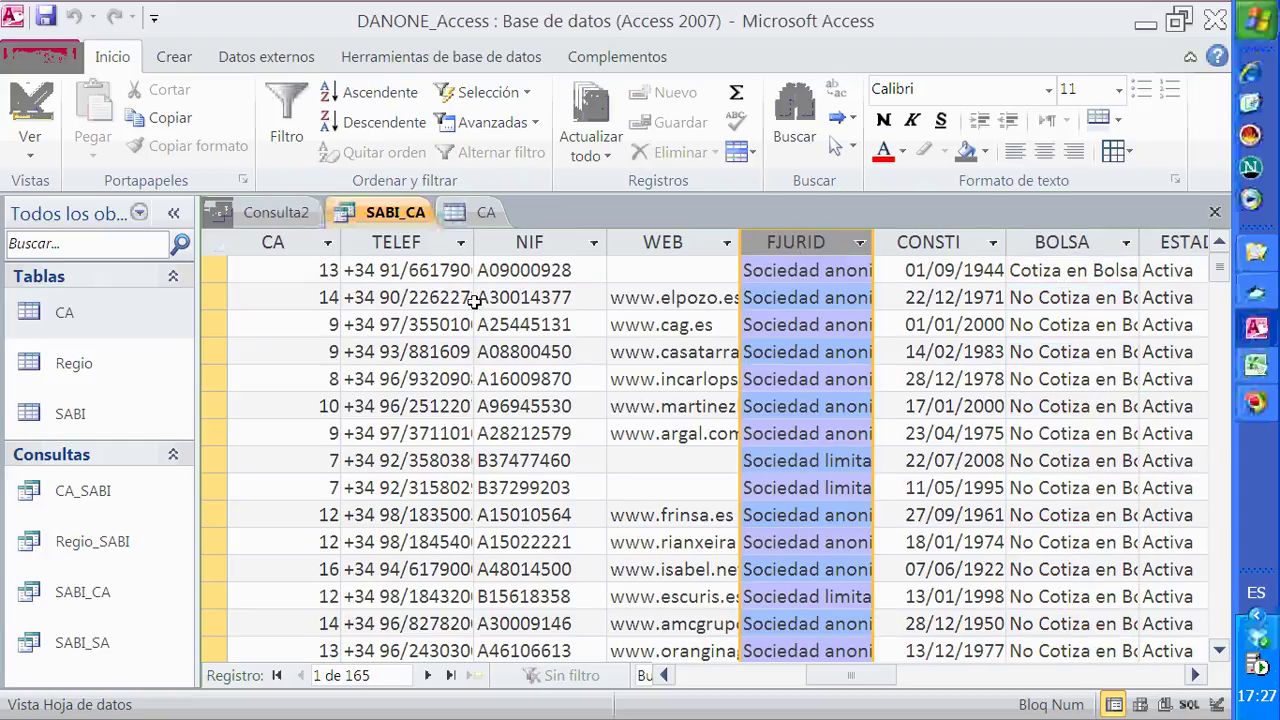
click(282, 220)
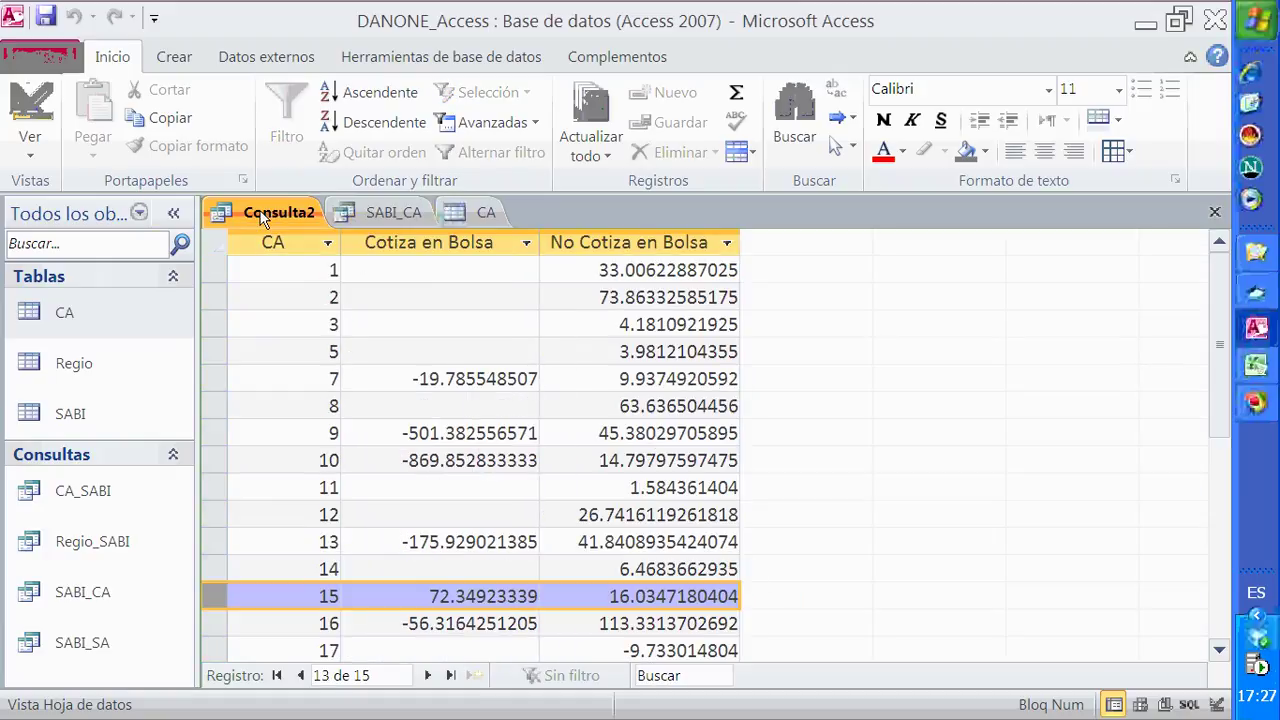
Reopen Consulta2's design and replace the BOLSA column-heading field with FJURID.
click(30, 112)
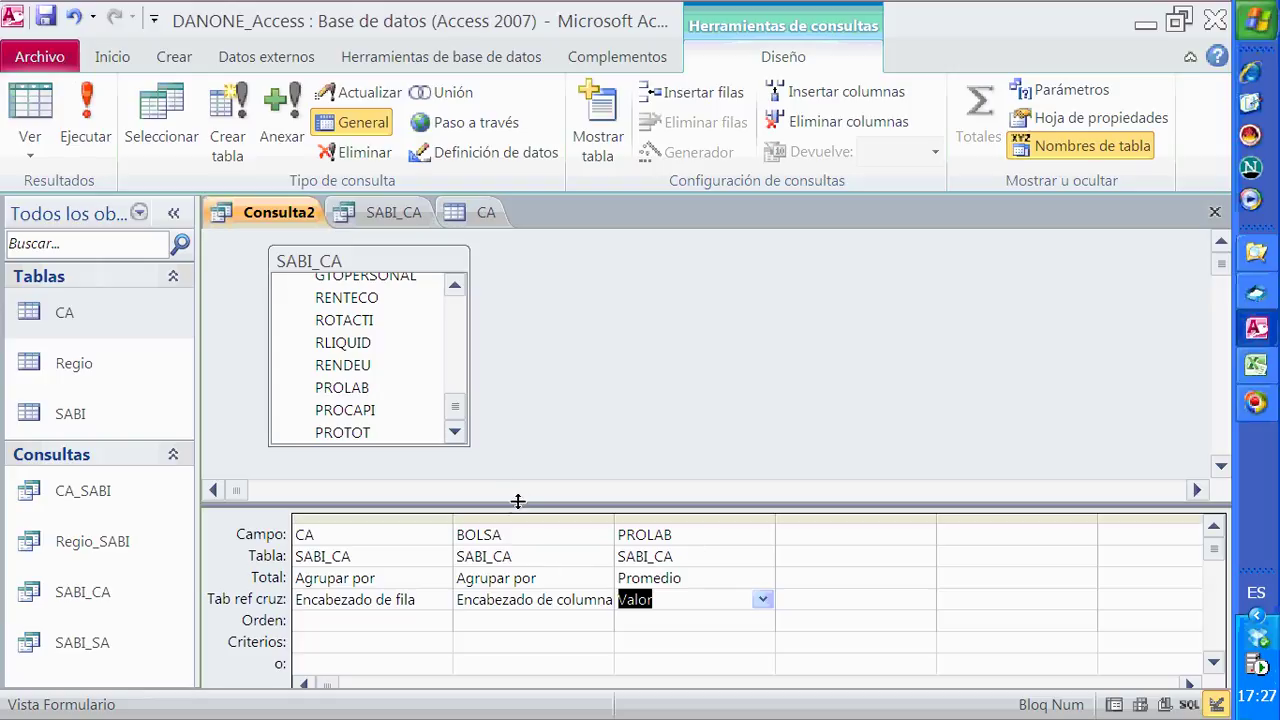
click(658, 535)
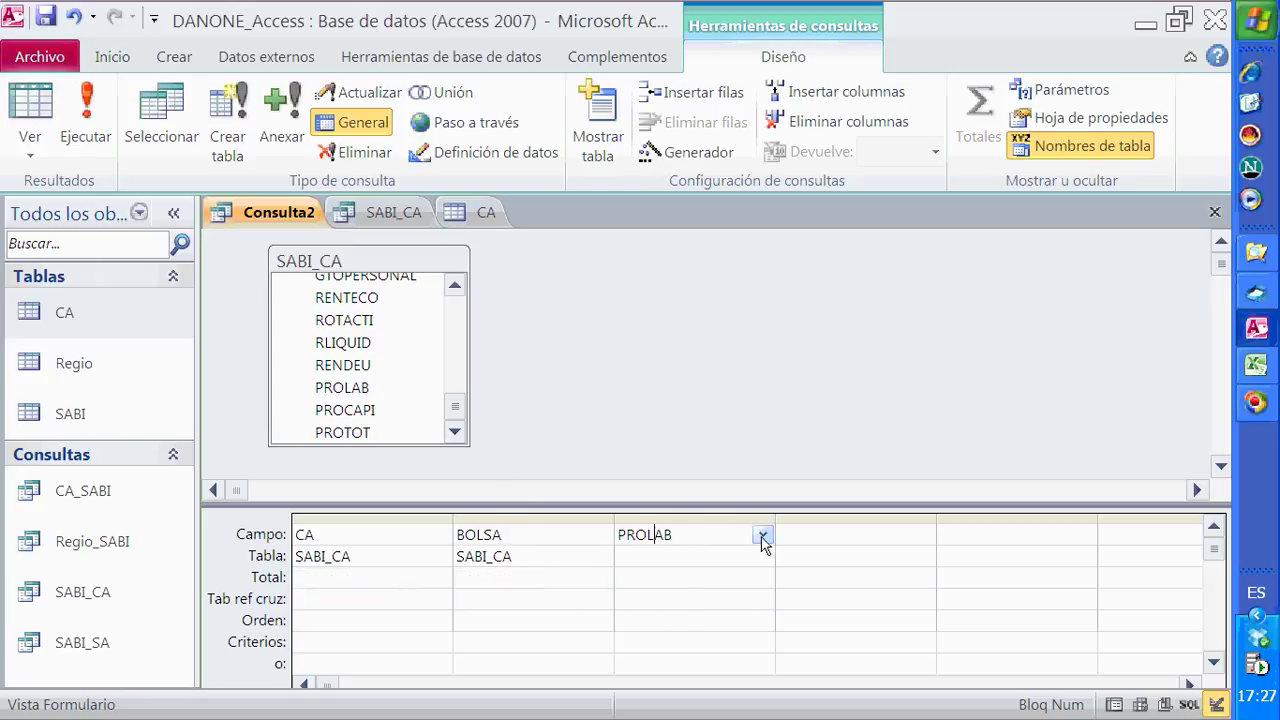
click(763, 535)
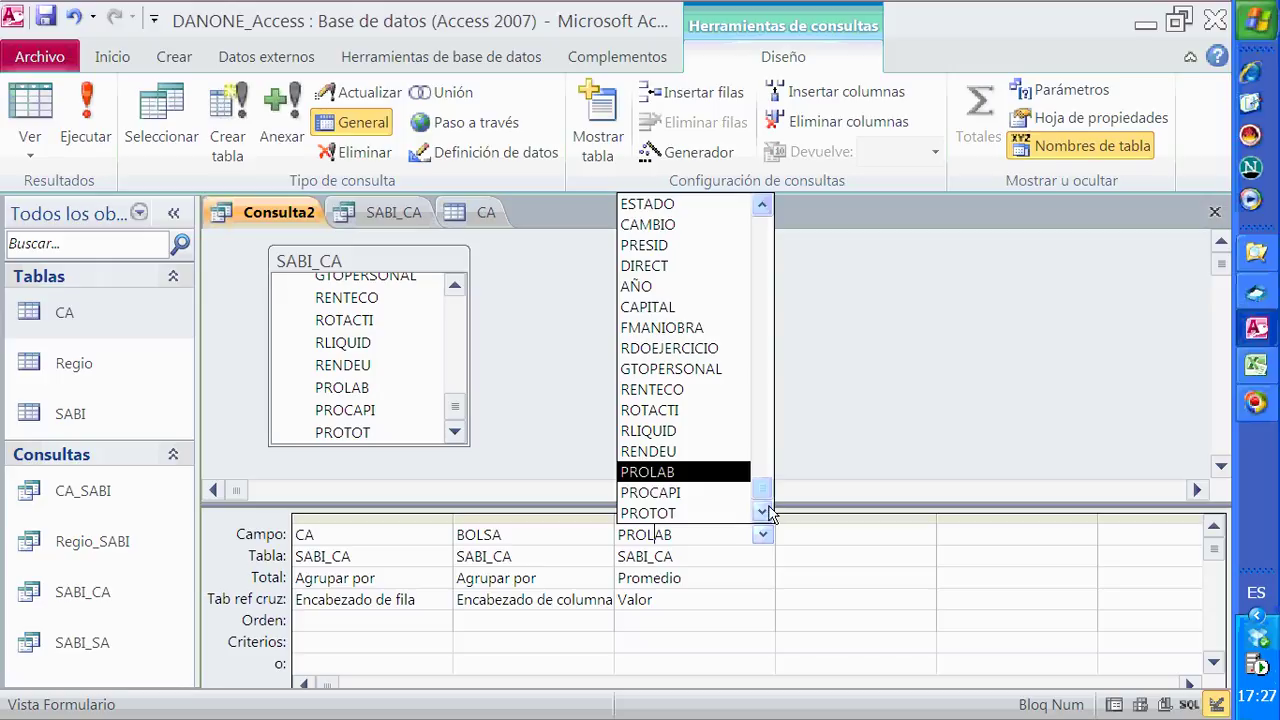
click(802, 599)
click(598, 536)
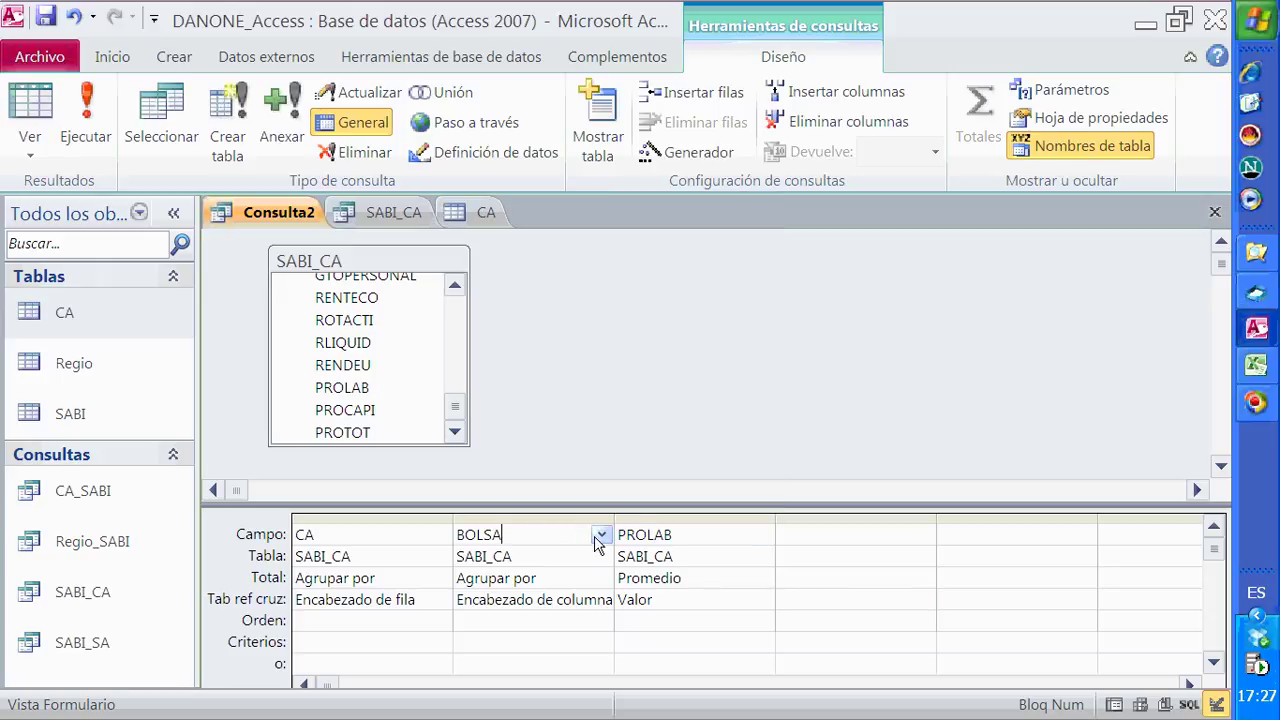
click(602, 536)
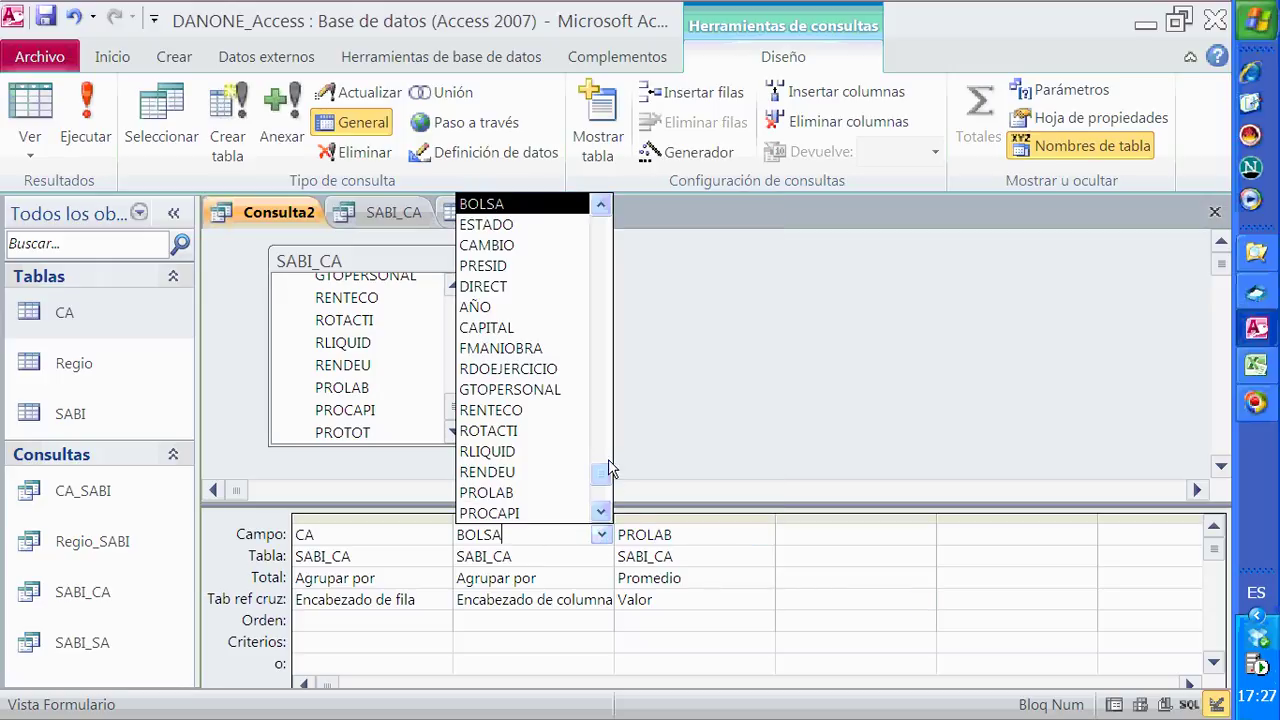
drag(605, 468, 604, 415)
click(501, 259)
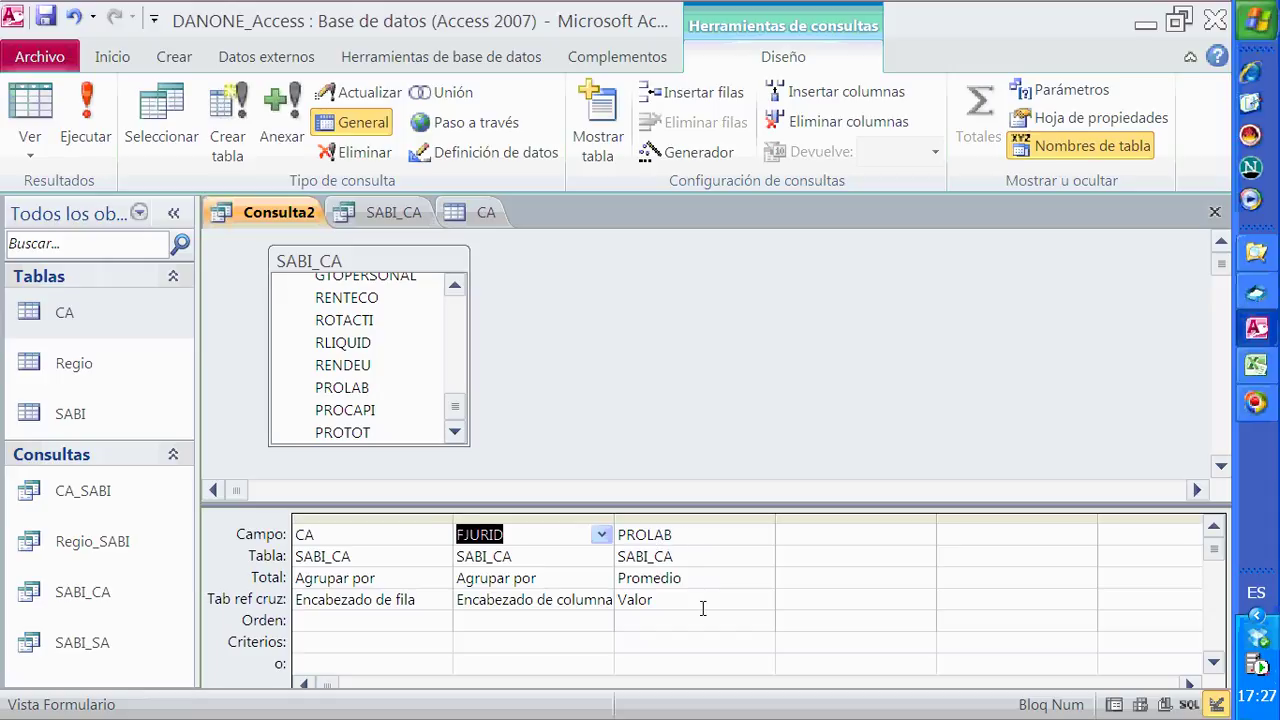
Run Consulta2 and widen the Sociedad anonima, Sociedad comanditaria and Sociedad limitada columns until their headings and values fit.
click(86, 125)
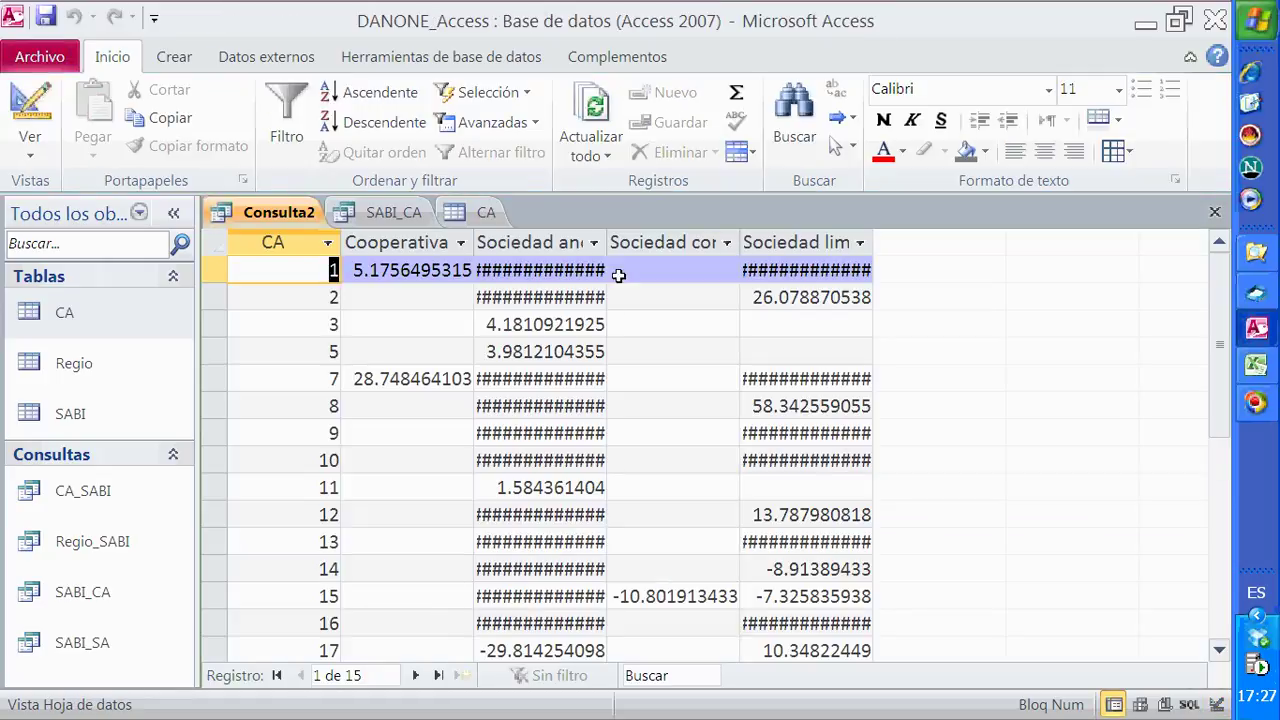
drag(606, 242, 692, 242)
drag(823, 242, 875, 242)
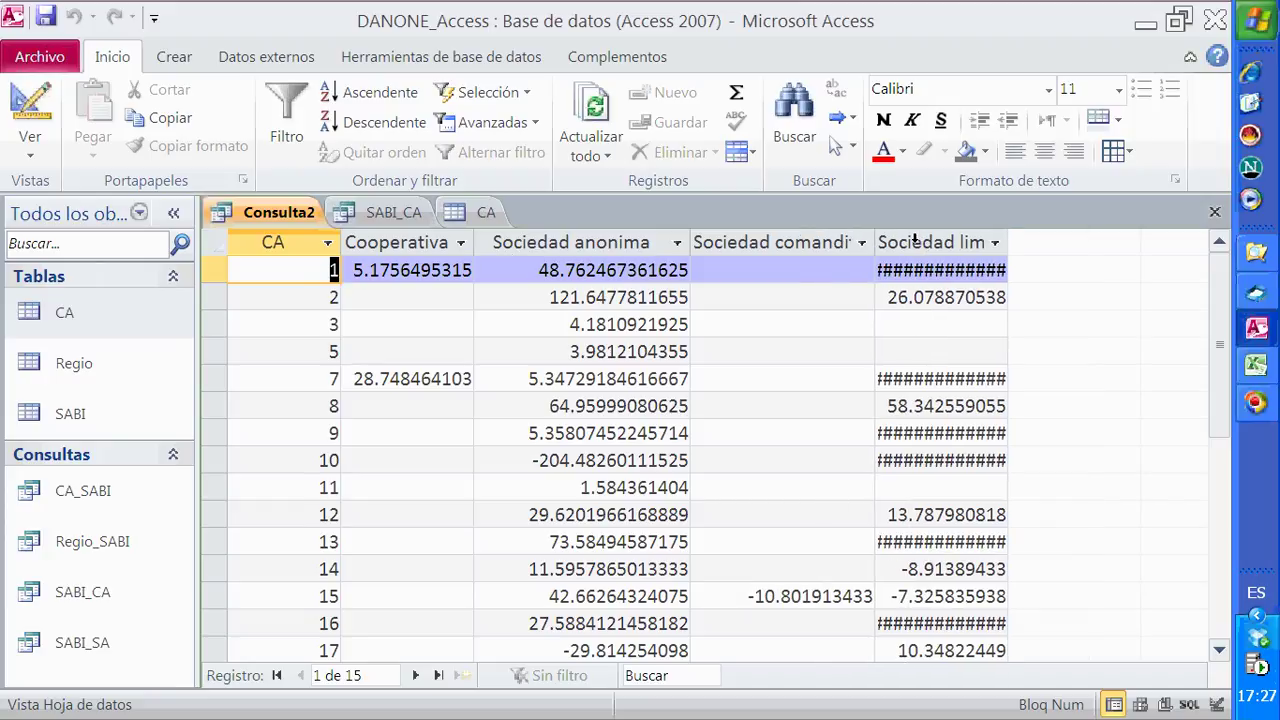
drag(1008, 242, 1085, 242)
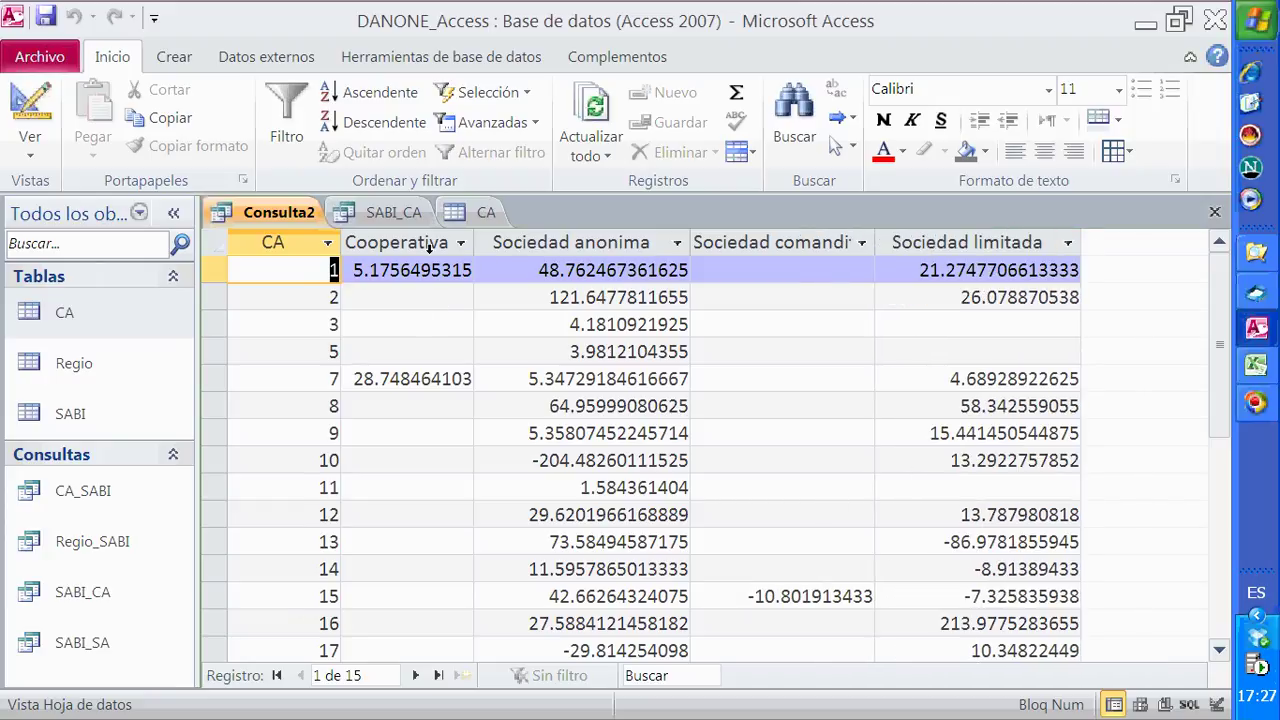
click(872, 242)
click(870, 242)
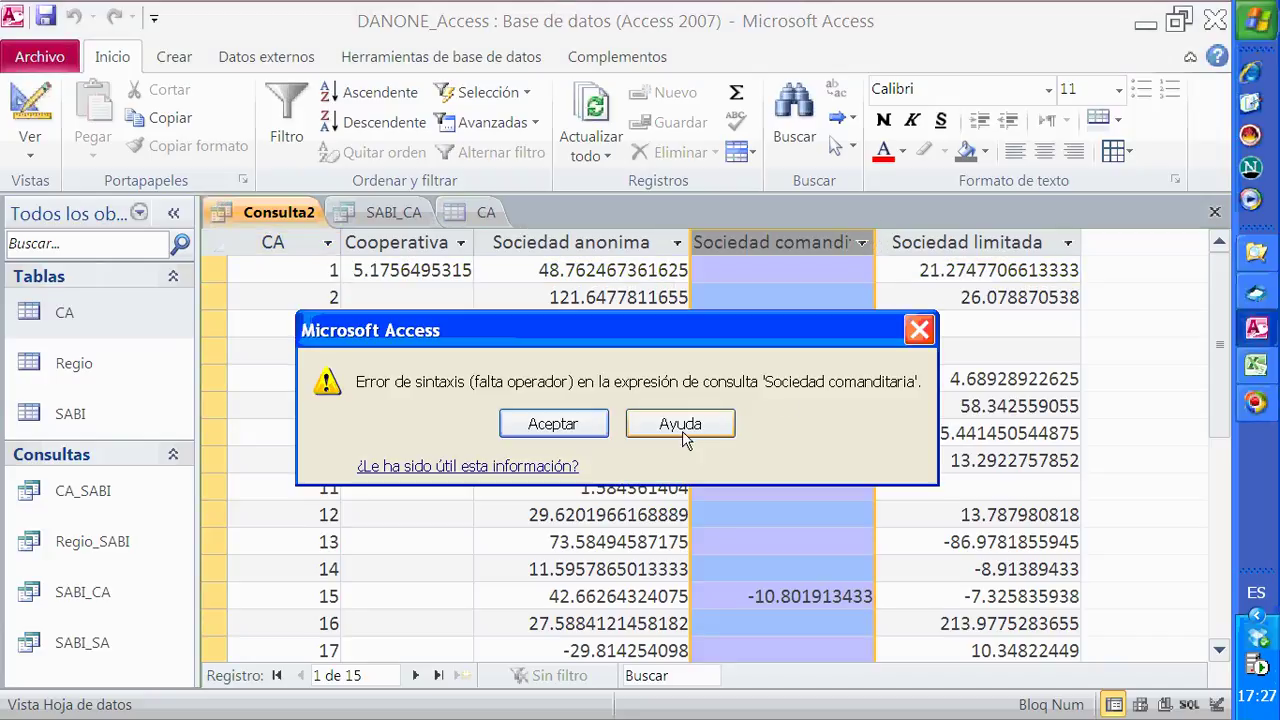
click(570, 423)
click(861, 242)
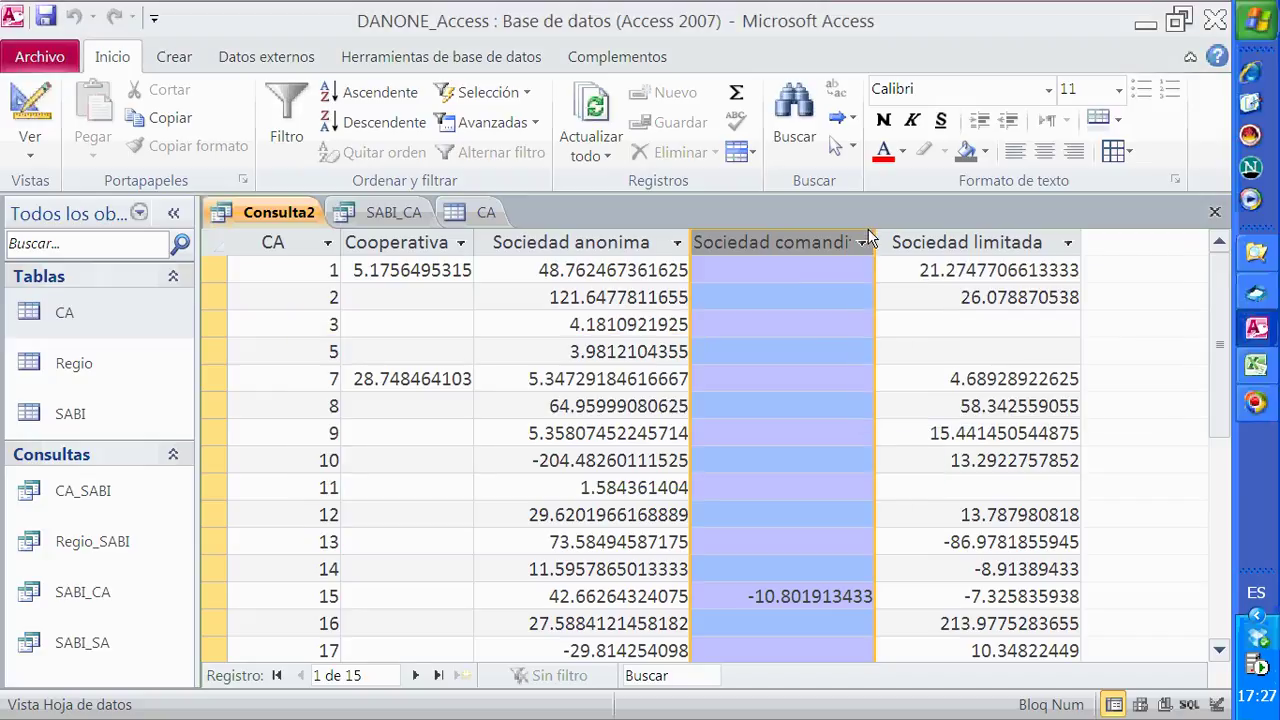
drag(875, 242, 911, 242)
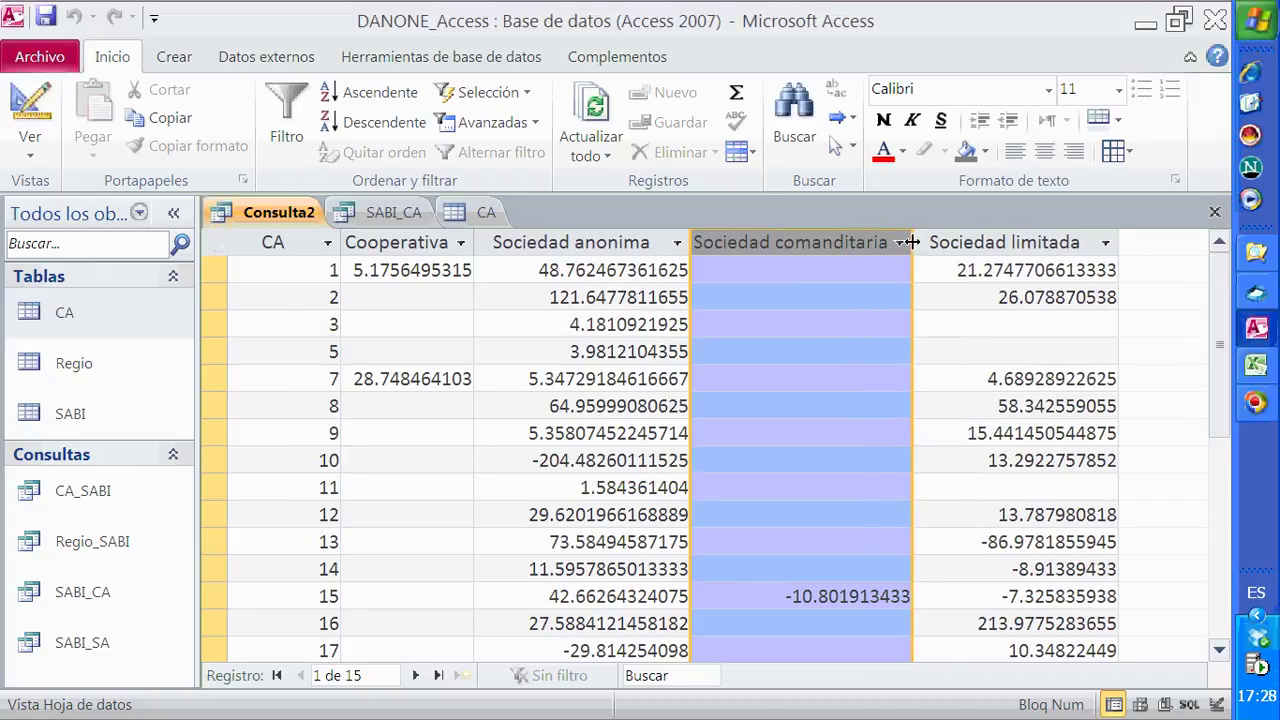
Examine the PROLAB averages by legal form in the Consulta2 results, especially the CA 15 row, checking against the CA table.
scroll(860, 472, down, 1)
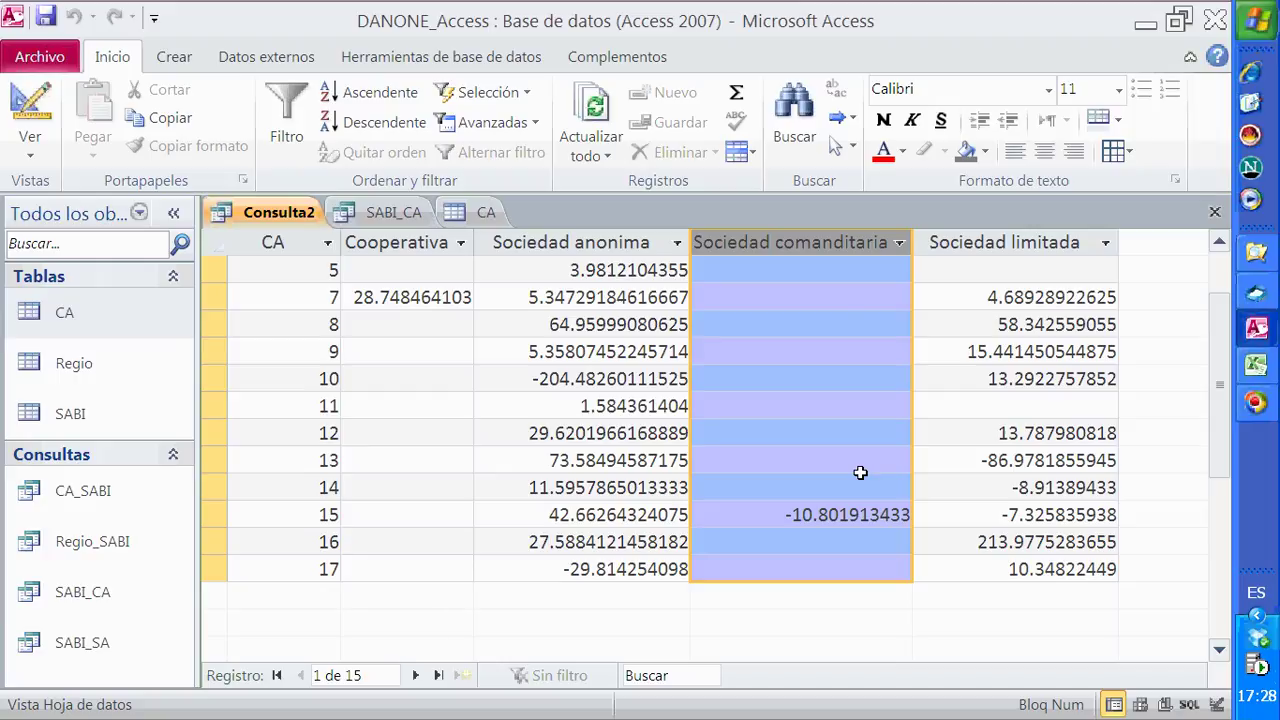
click(214, 514)
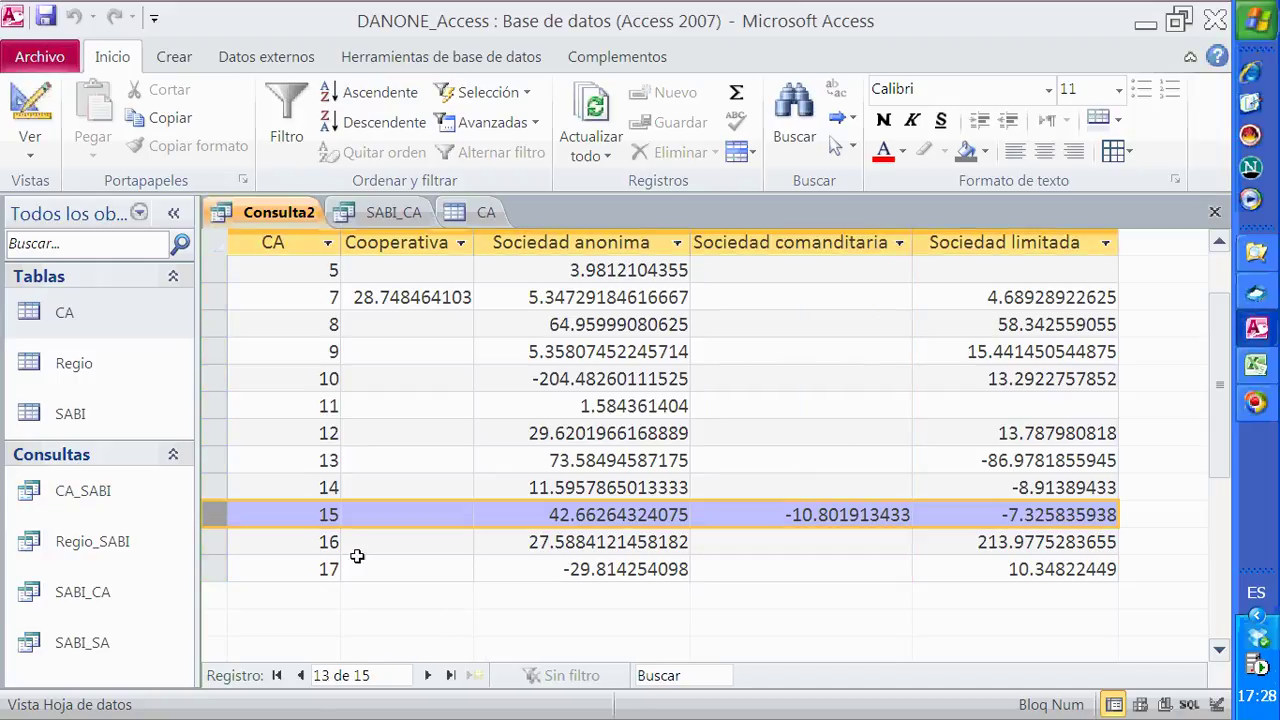
scroll(706, 615, up, 1)
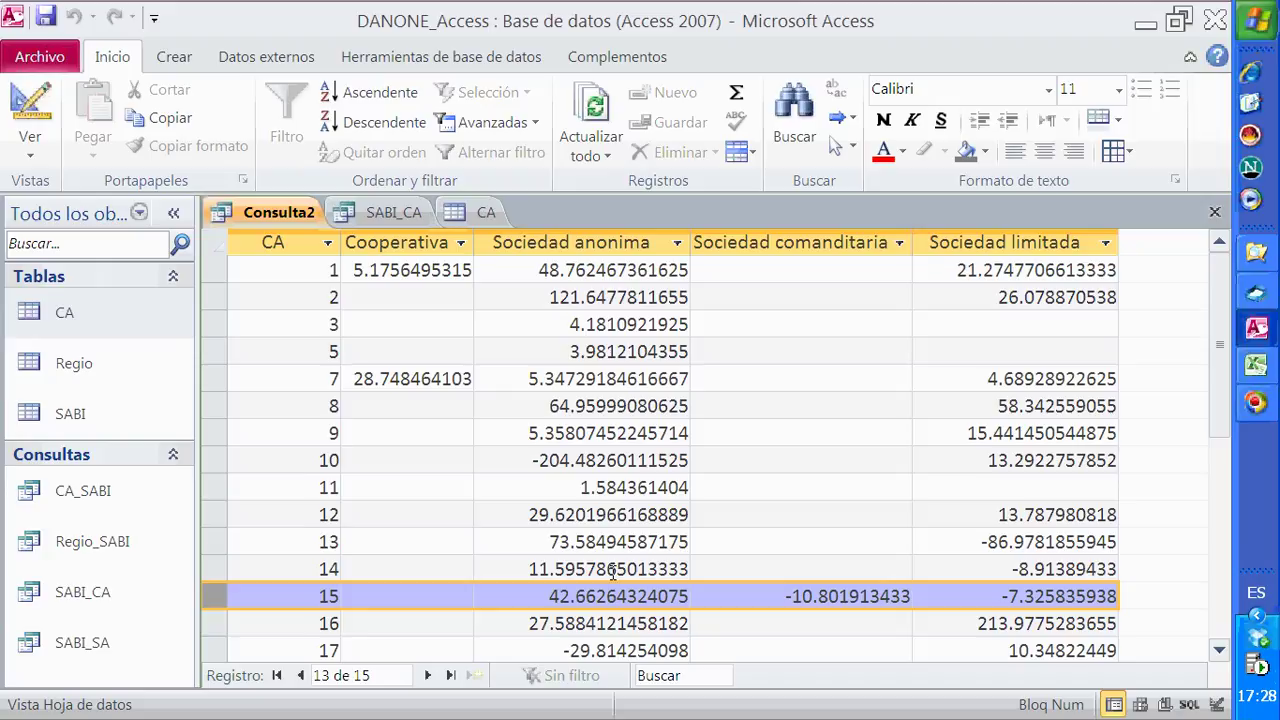
click(484, 213)
click(300, 212)
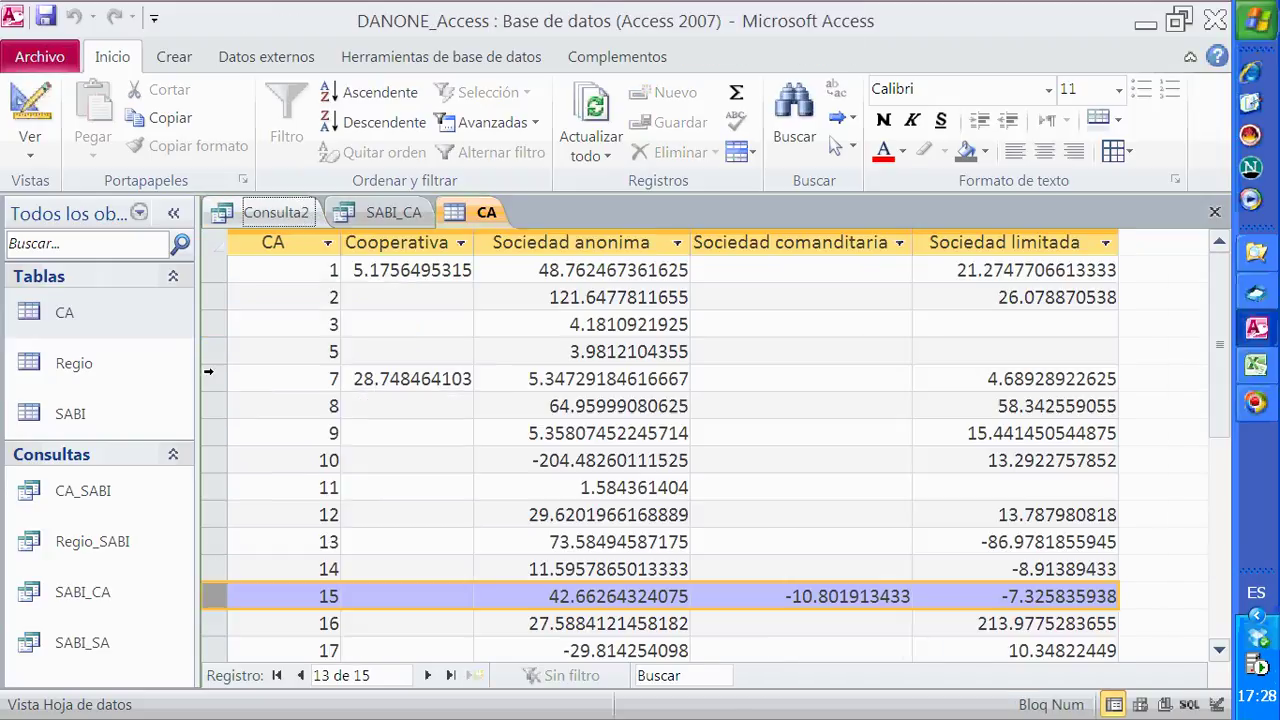
scroll(474, 543, down, 2)
scroll(478, 549, up, 2)
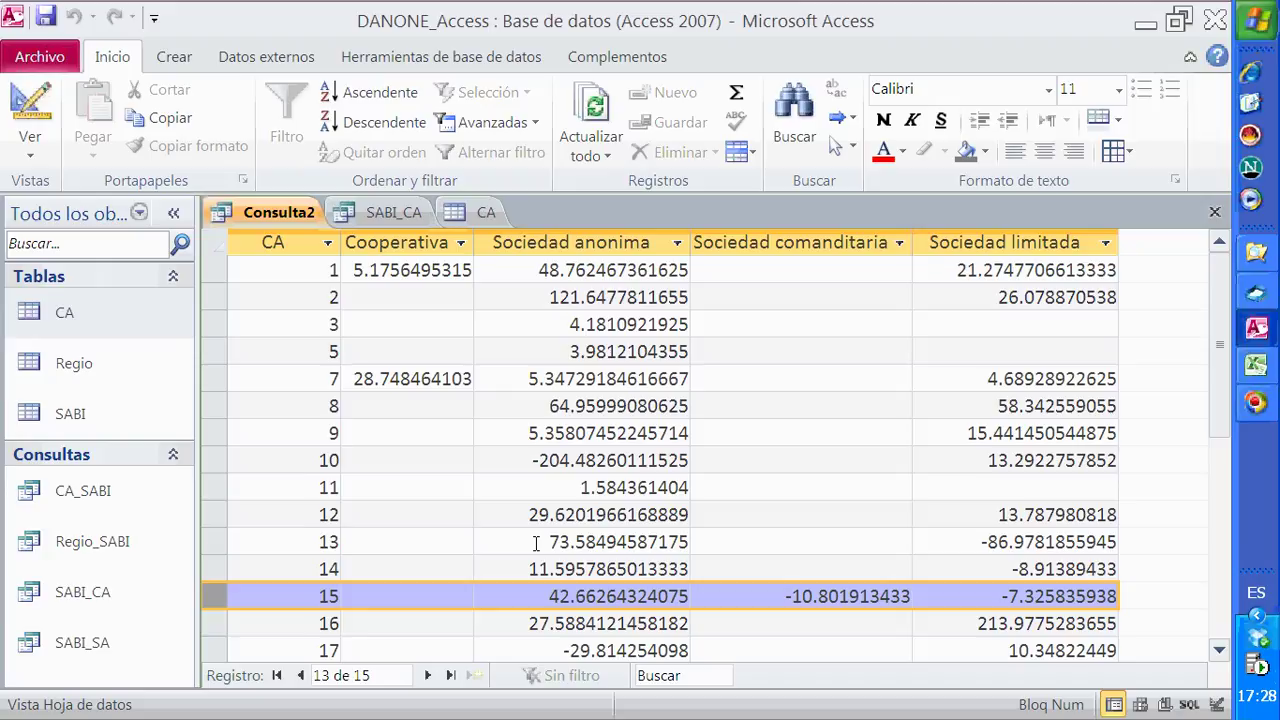
Replace the PROLAB value field in Consulta2's design with RENTECO, then run the query and review its results.
click(22, 108)
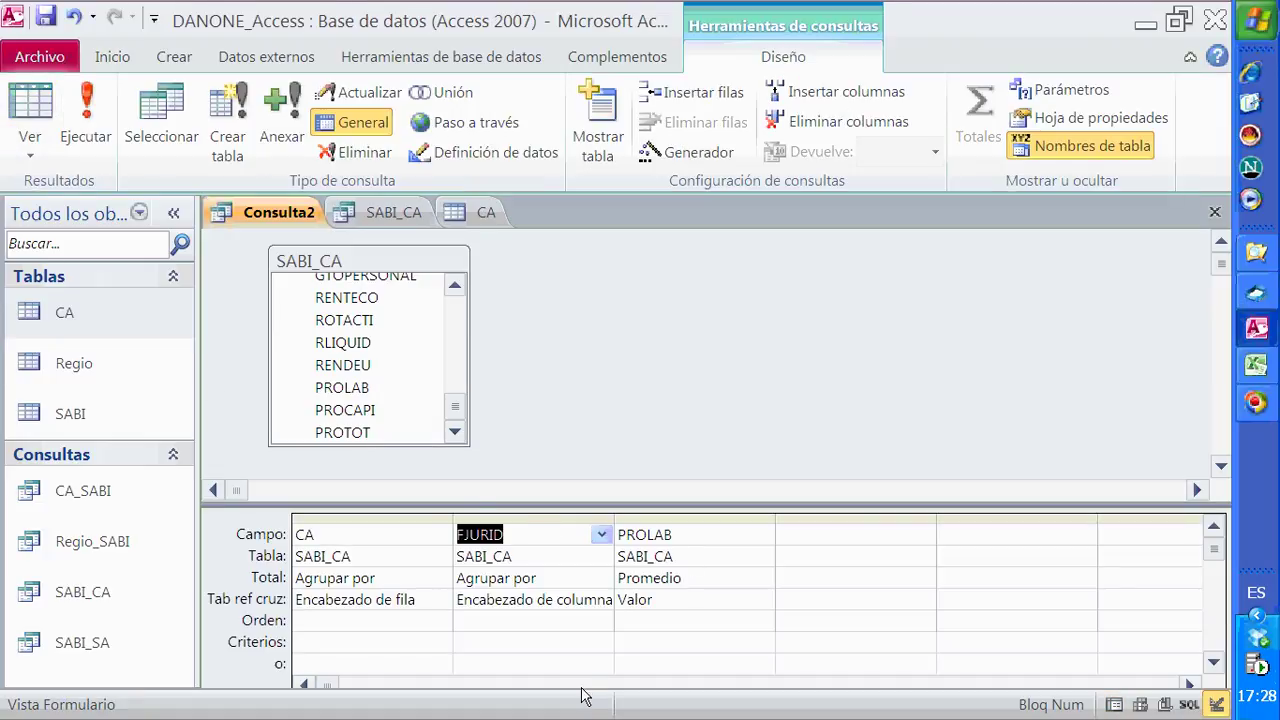
click(722, 538)
click(762, 536)
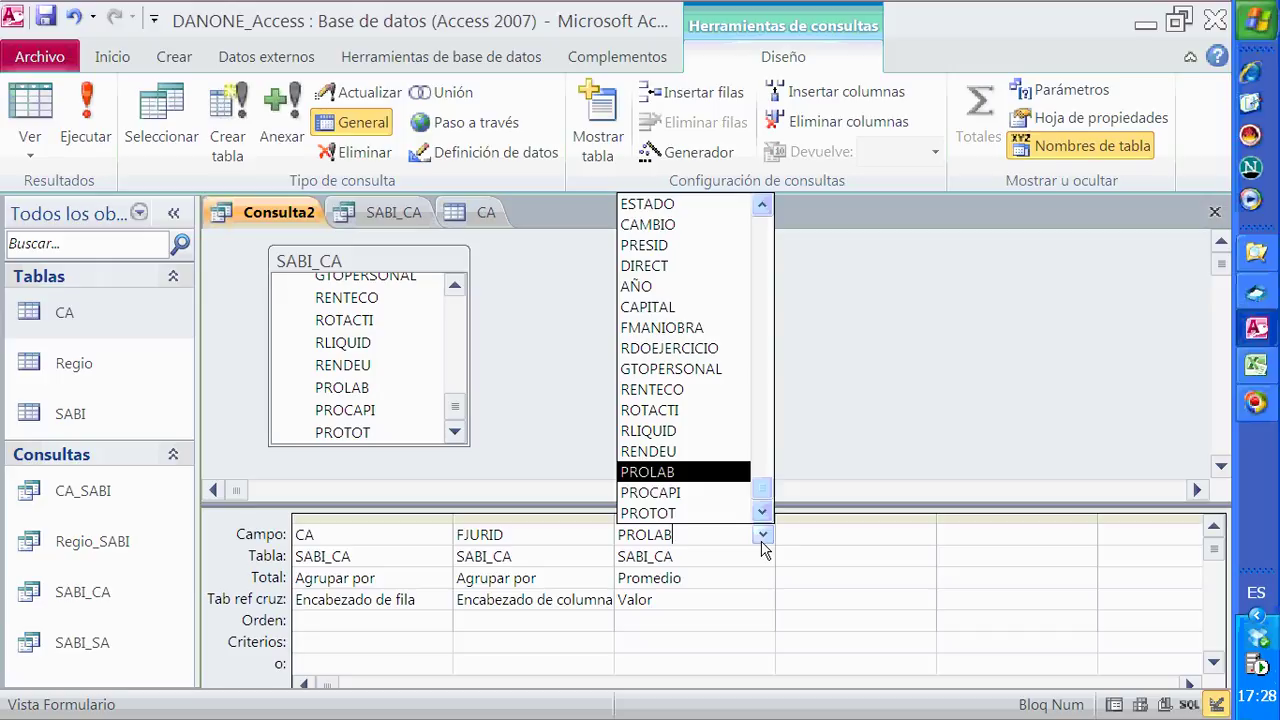
click(706, 392)
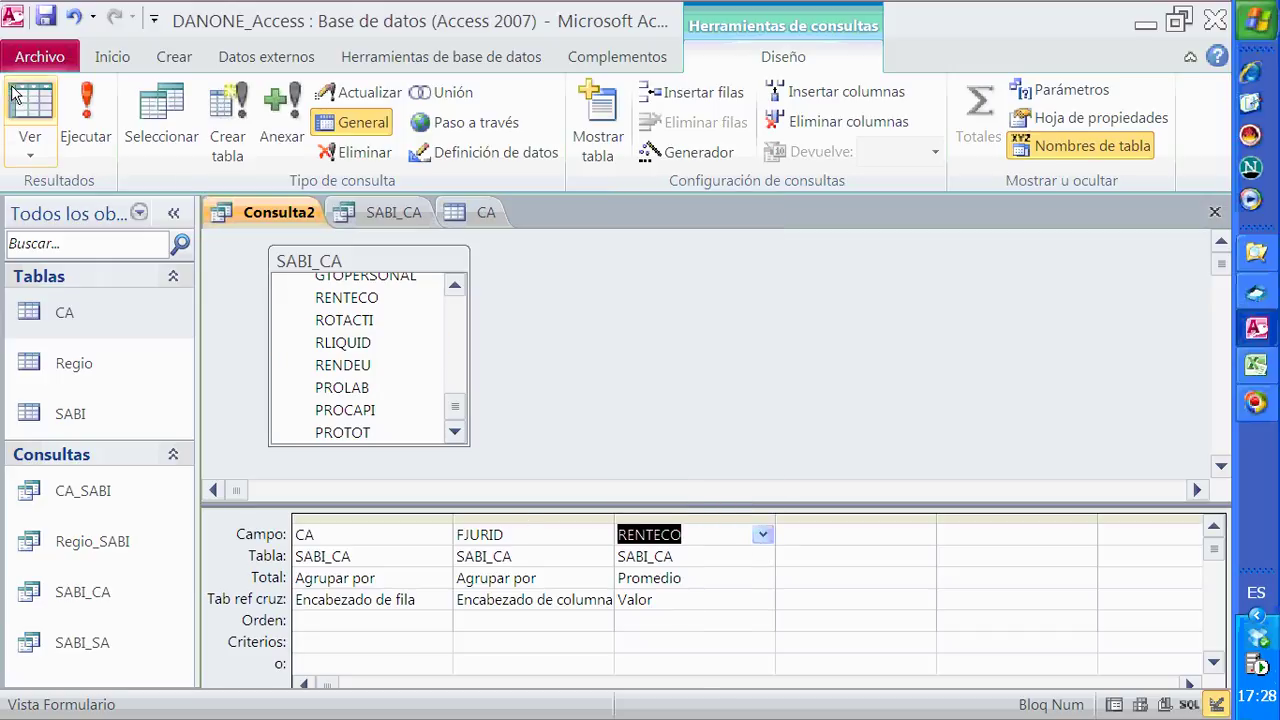
click(85, 108)
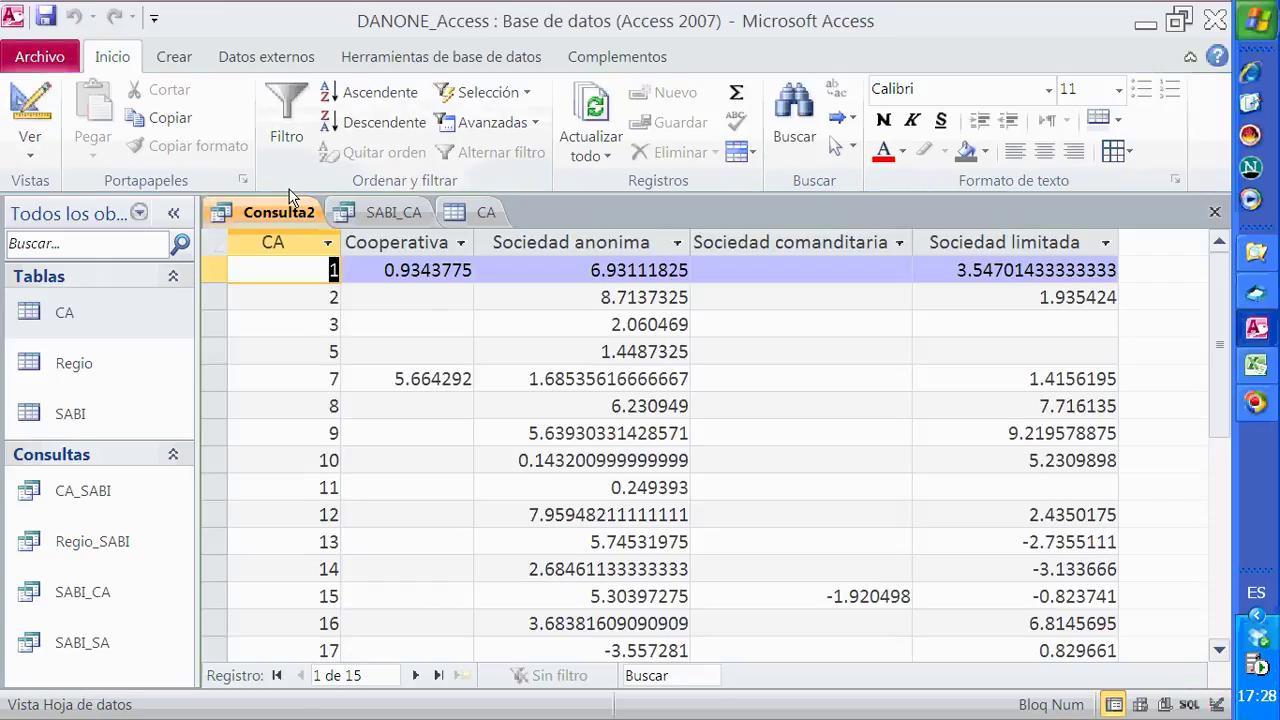
scroll(854, 331, down, 4)
scroll(854, 331, up, 4)
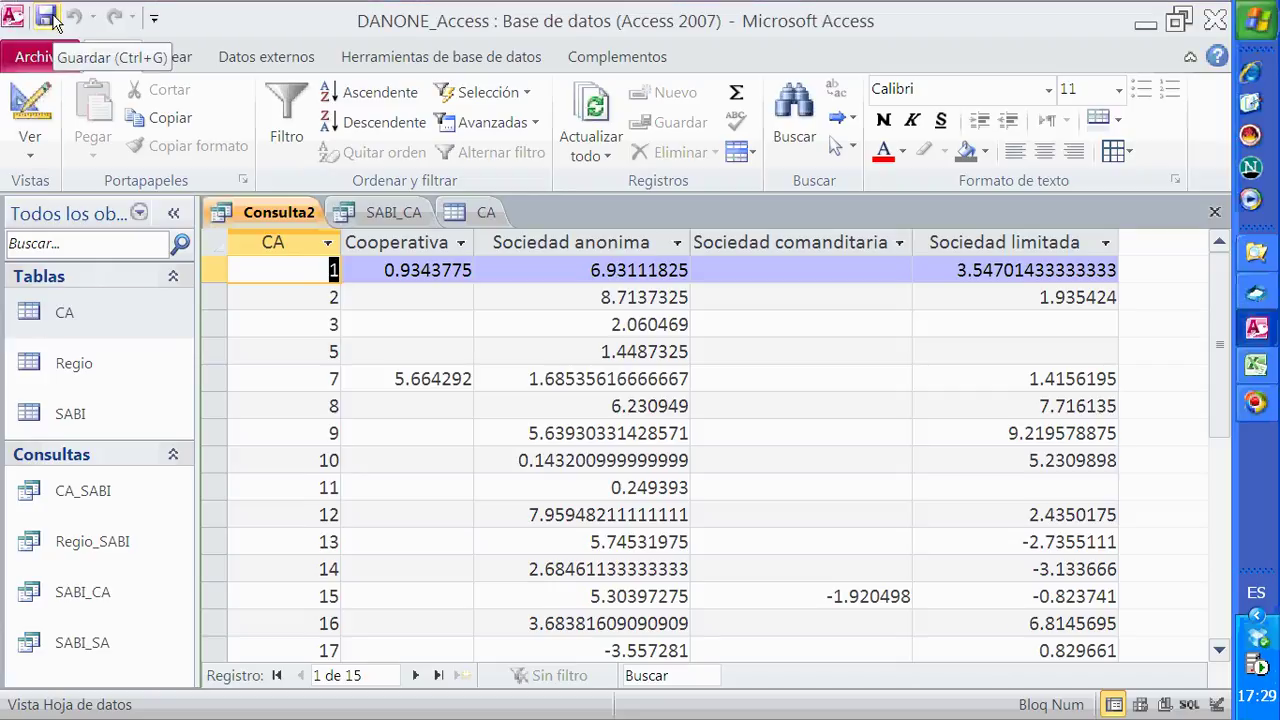
Save the crosstab query as ReferenciasCruzadas and locate it among the database's queries.
click(47, 17)
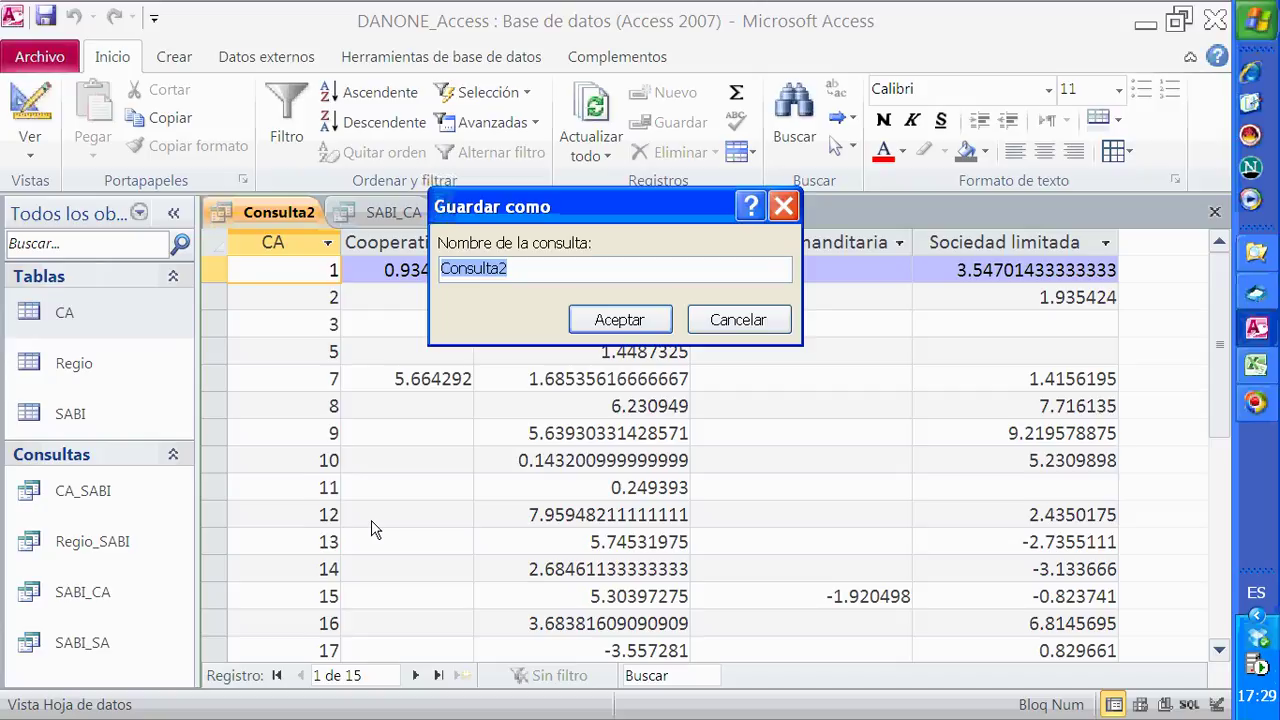
text(R)
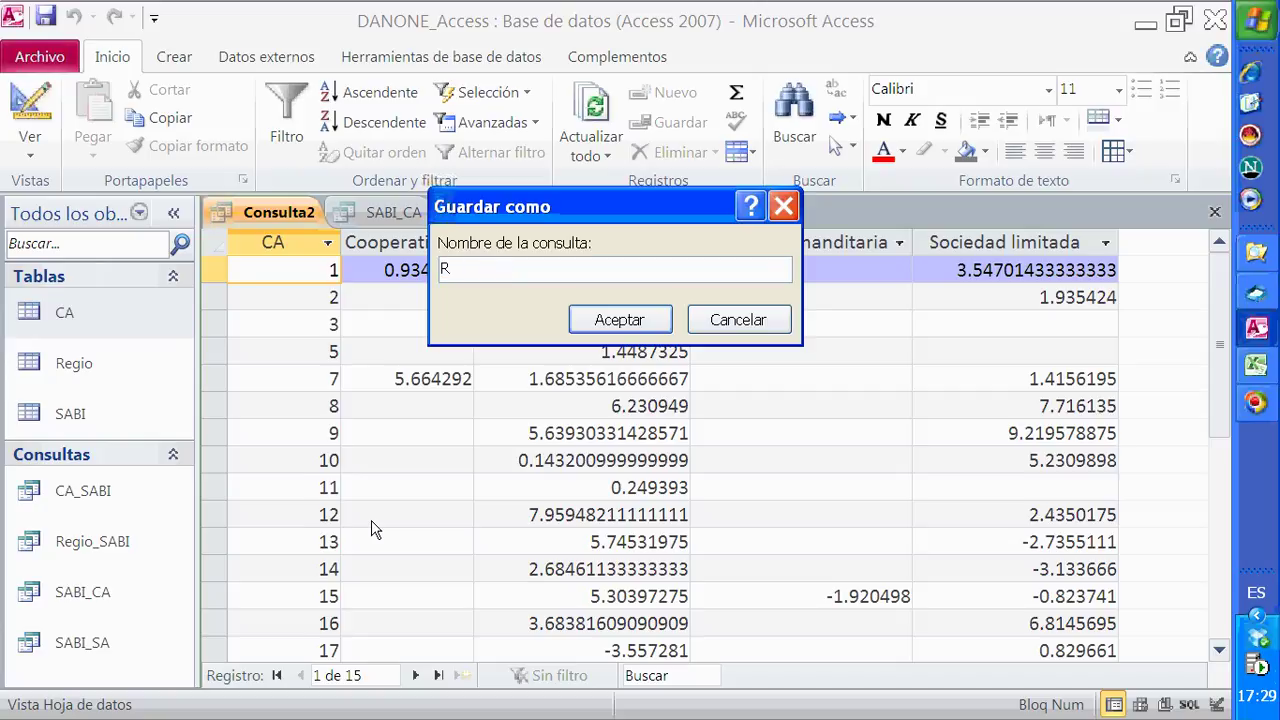
text(eferenciasCruzadas)
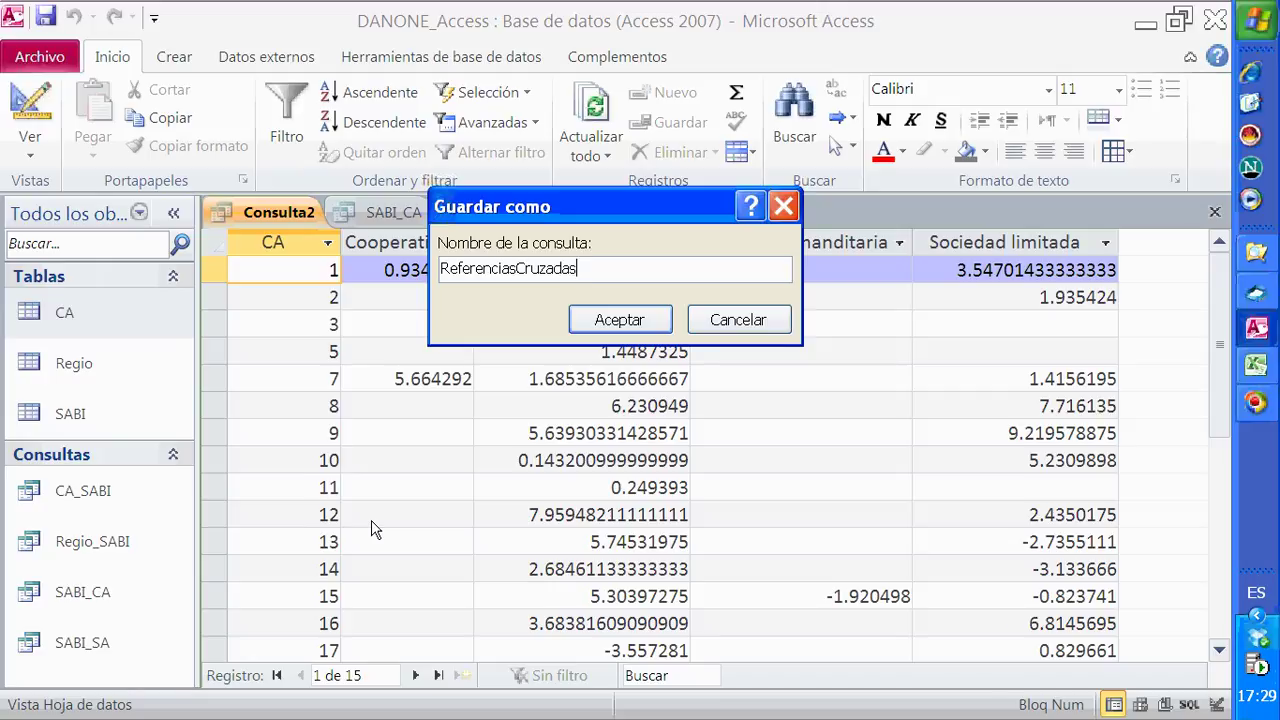
key(Return)
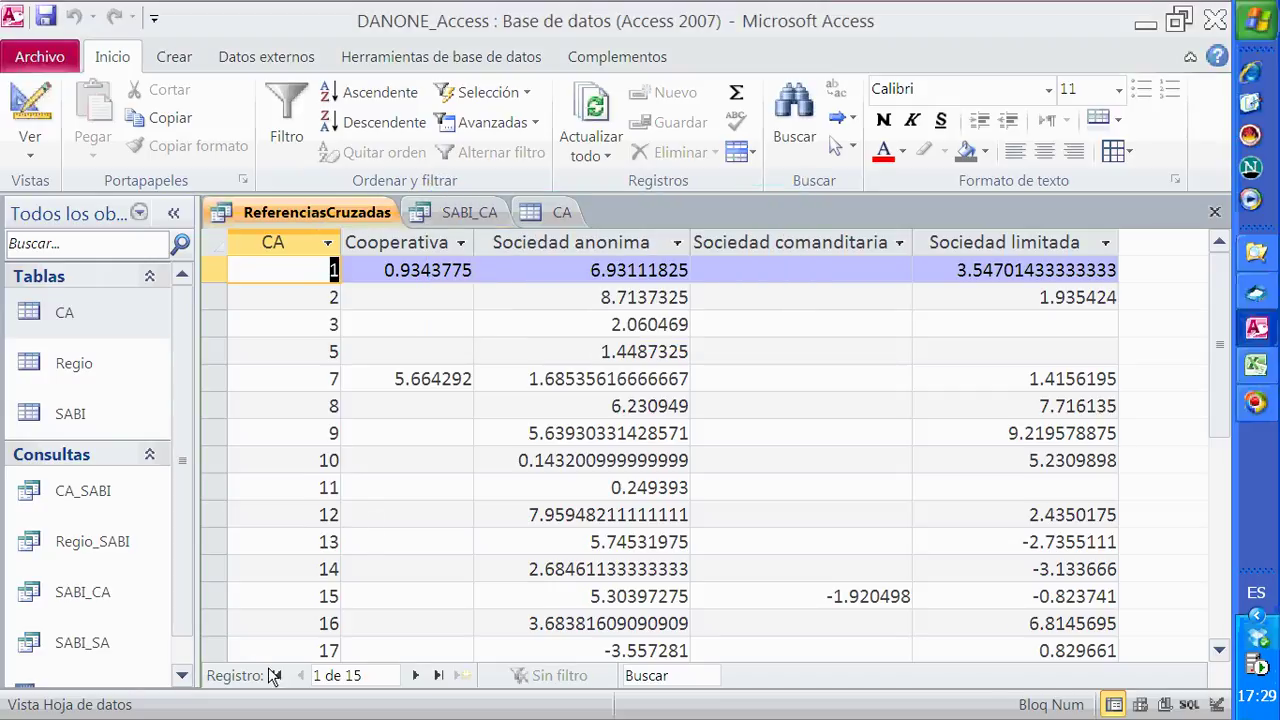
click(182, 676)
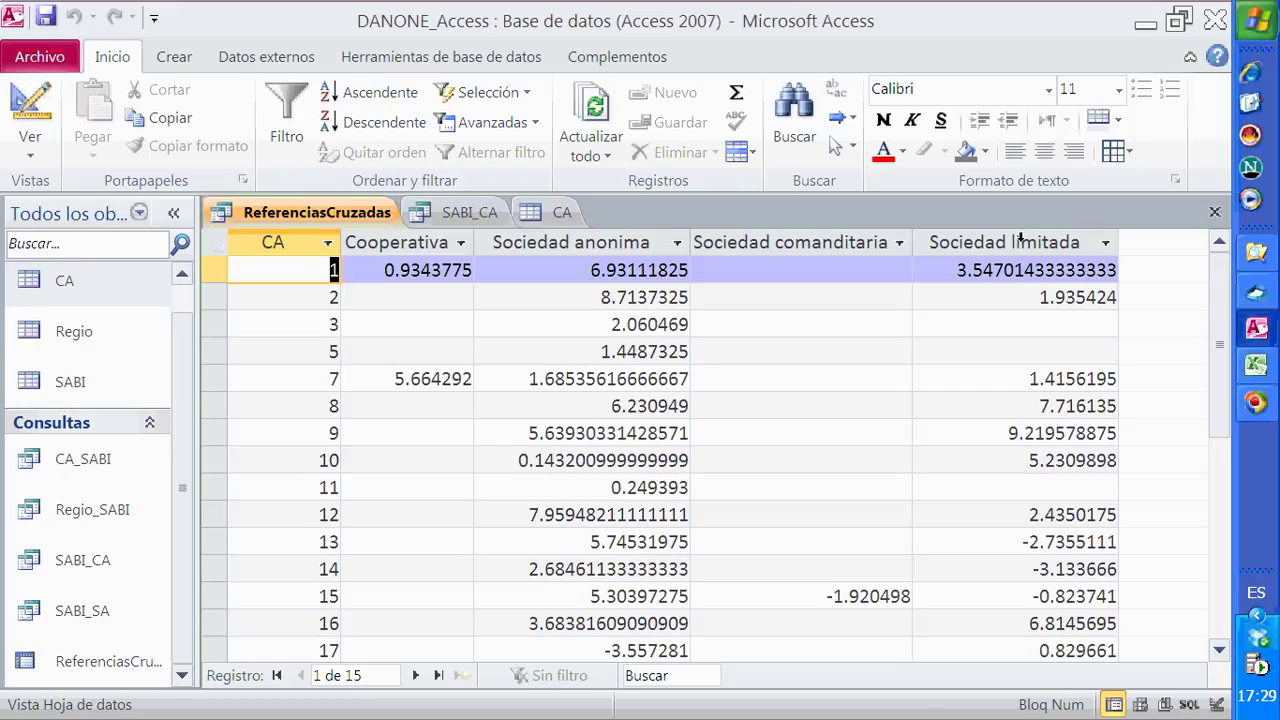
Close ReferenciasCruzadas, CA and SABI_CA, and look over the results of the CA_SABI query before closing it.
click(1225, 213)
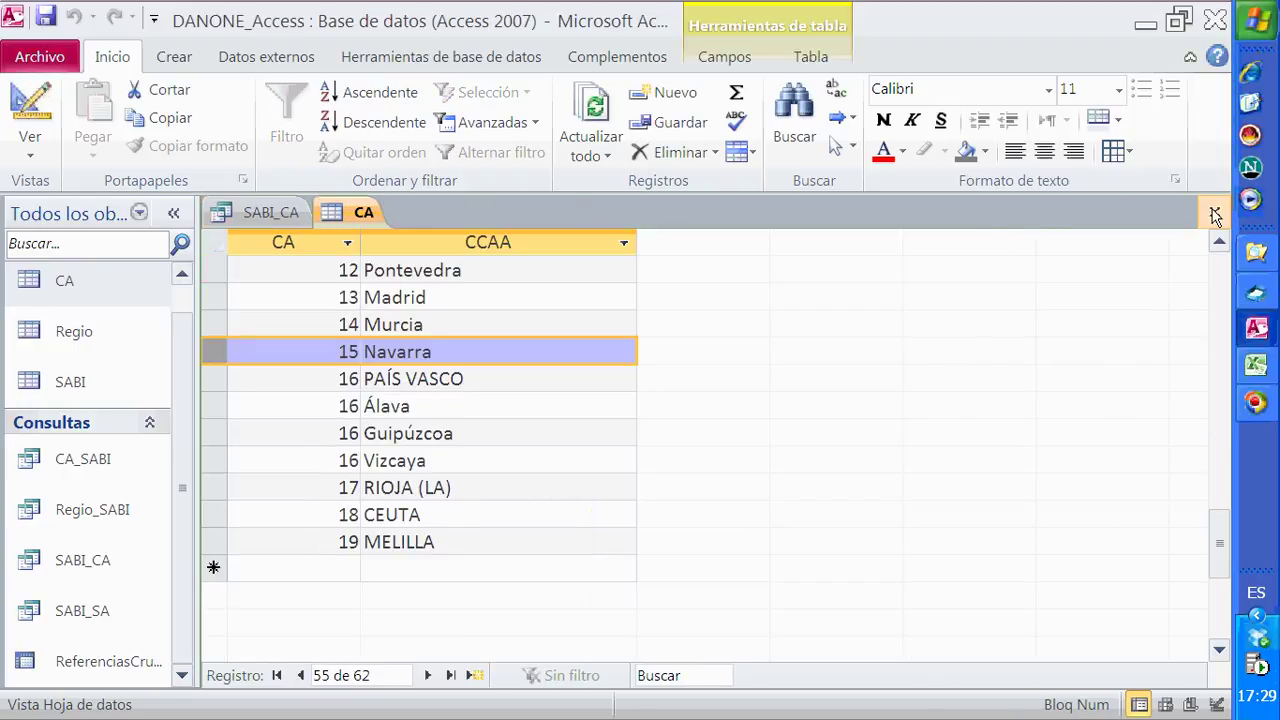
click(1215, 212)
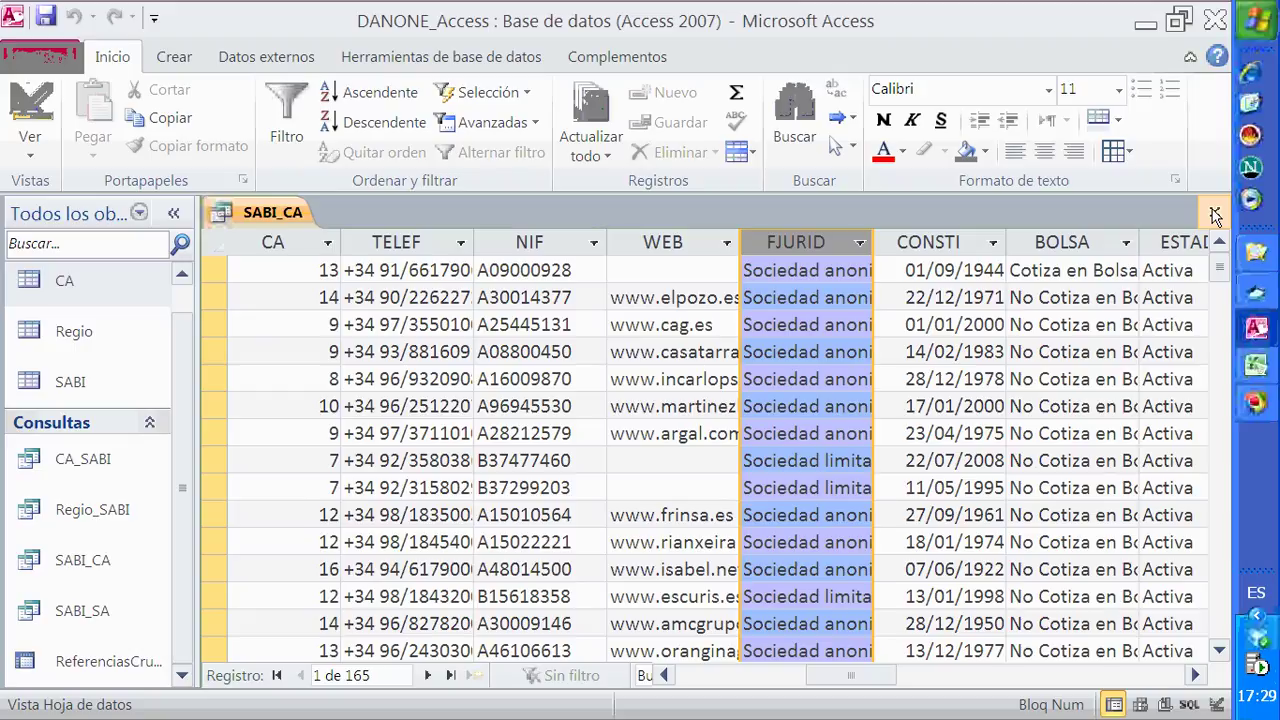
click(1215, 215)
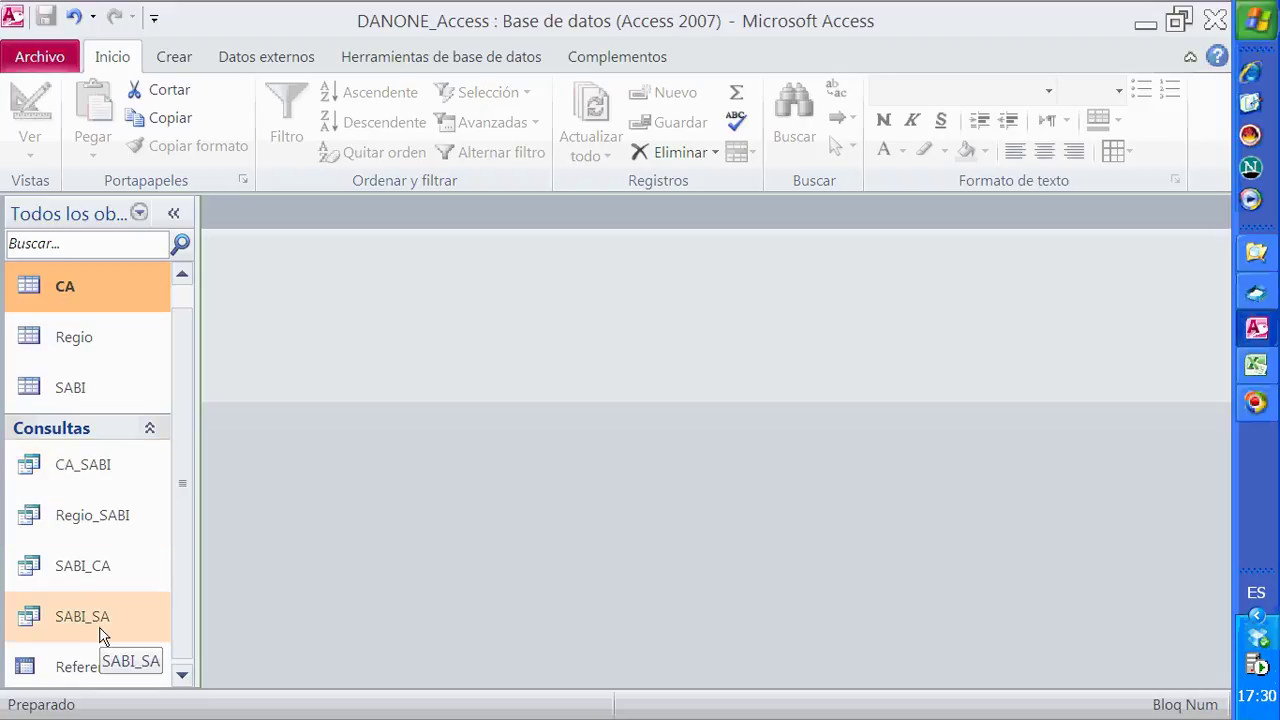
click(64, 467)
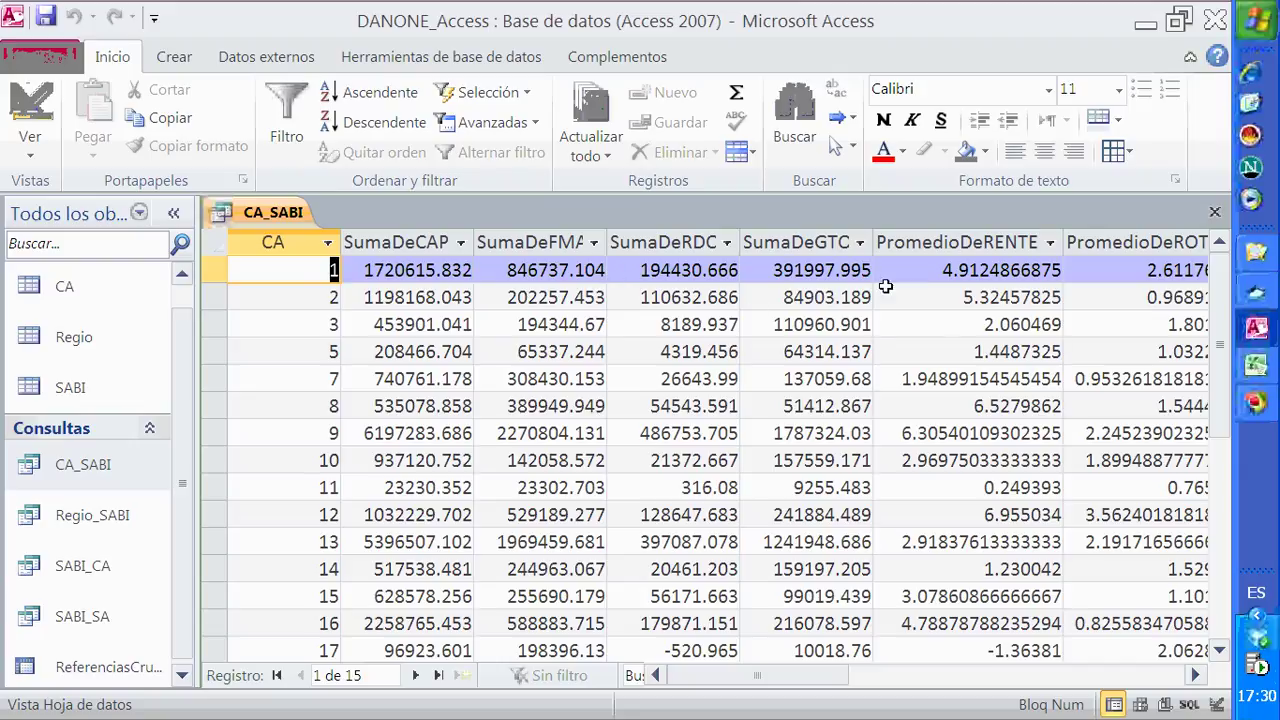
click(1214, 212)
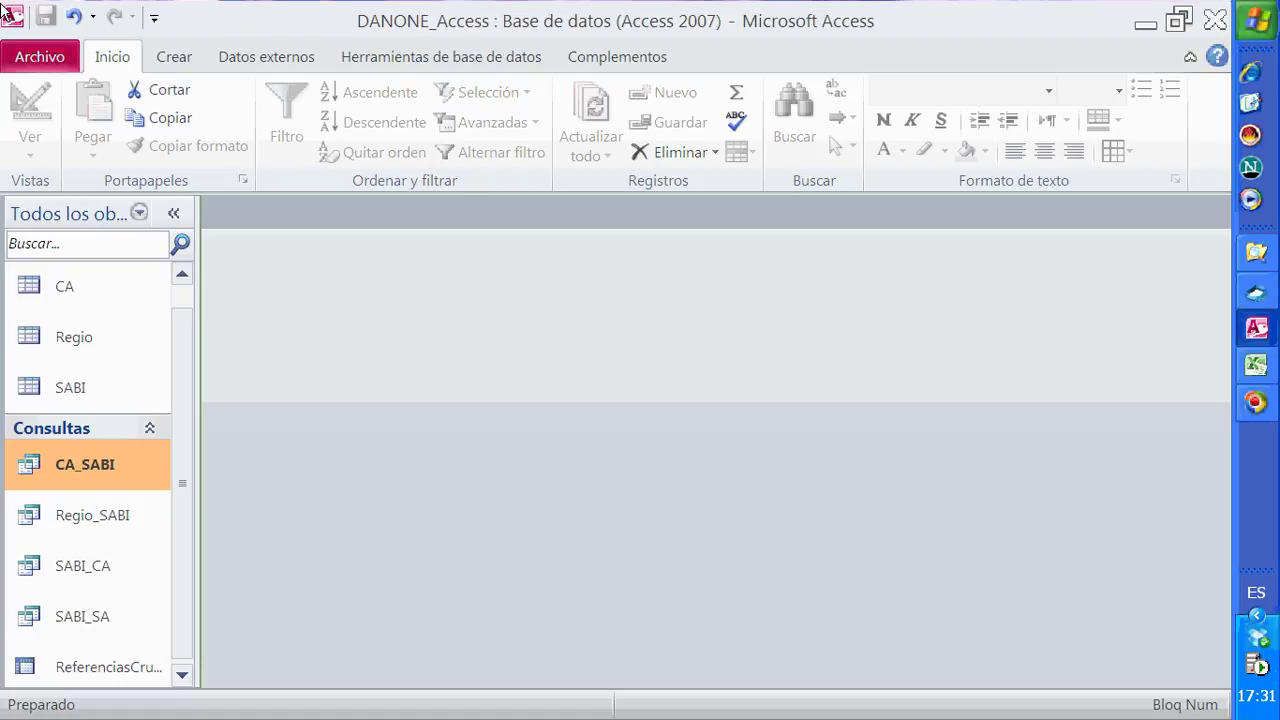
Export the CA_SABI query to Excel as CA_SABI.xls in the Libro de Excel 97 - 2003 format, without saving the export steps.
right_click(74, 465)
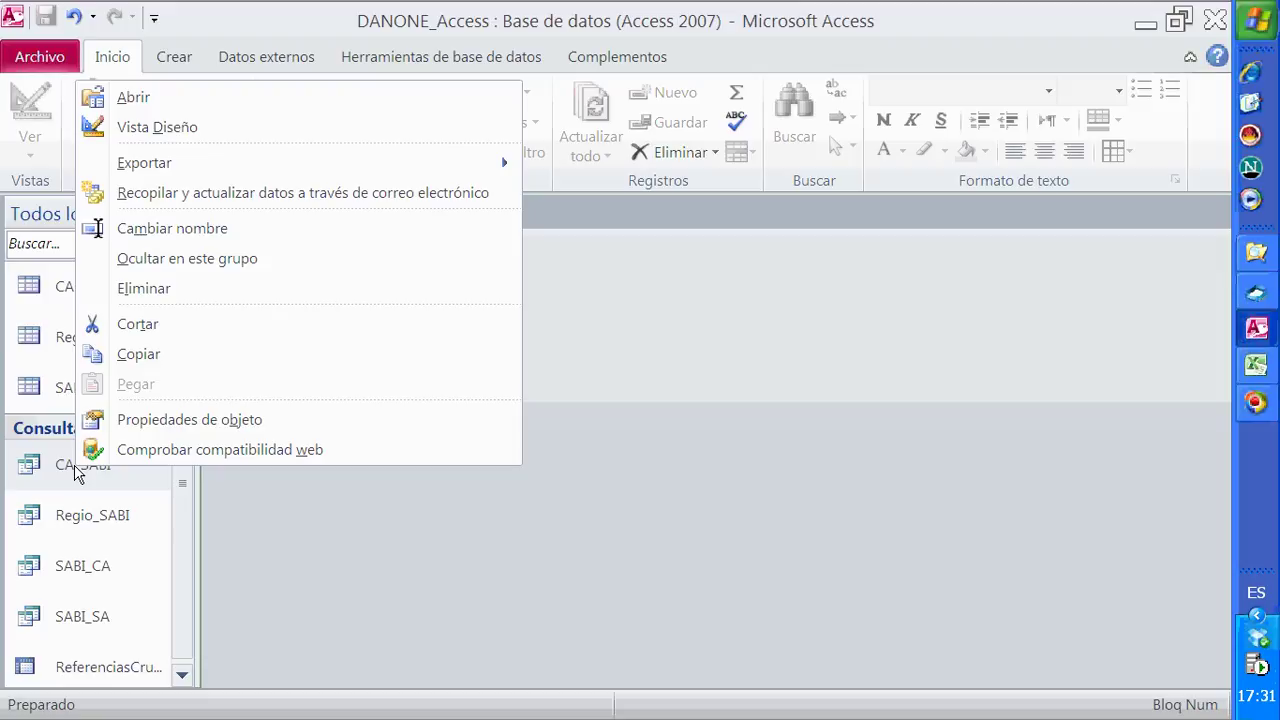
mouse_move(268, 177)
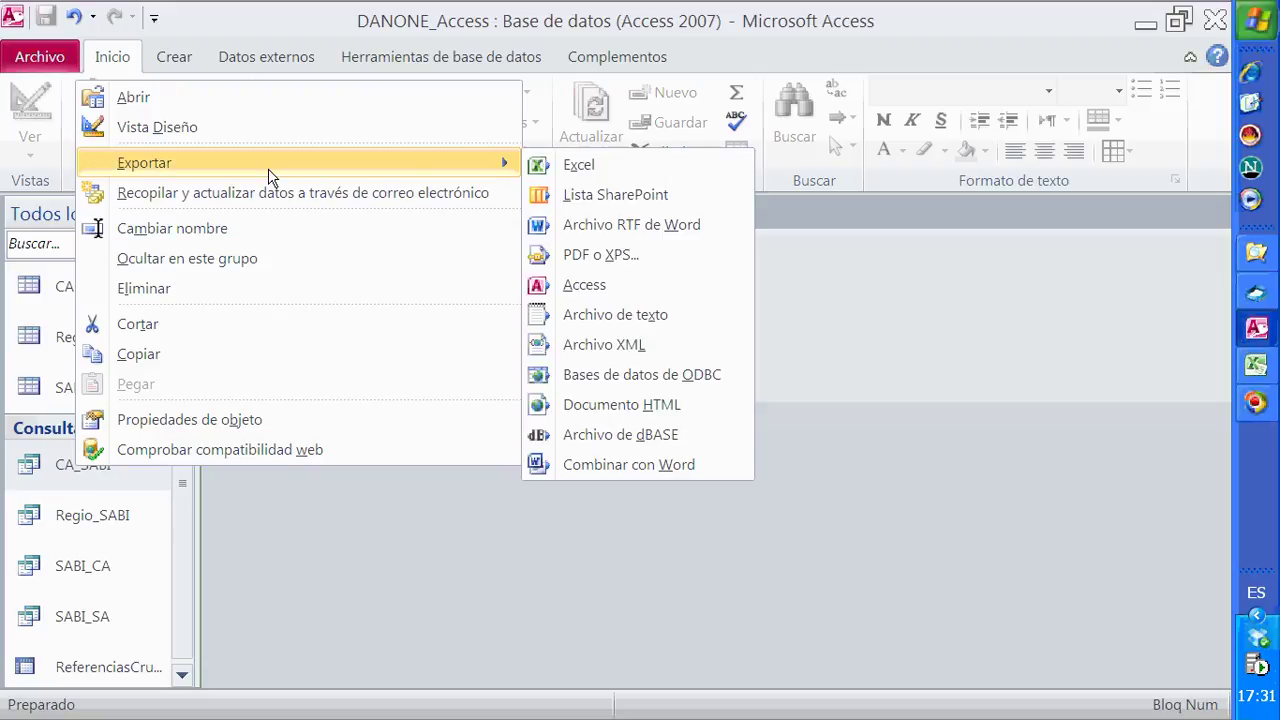
click(568, 166)
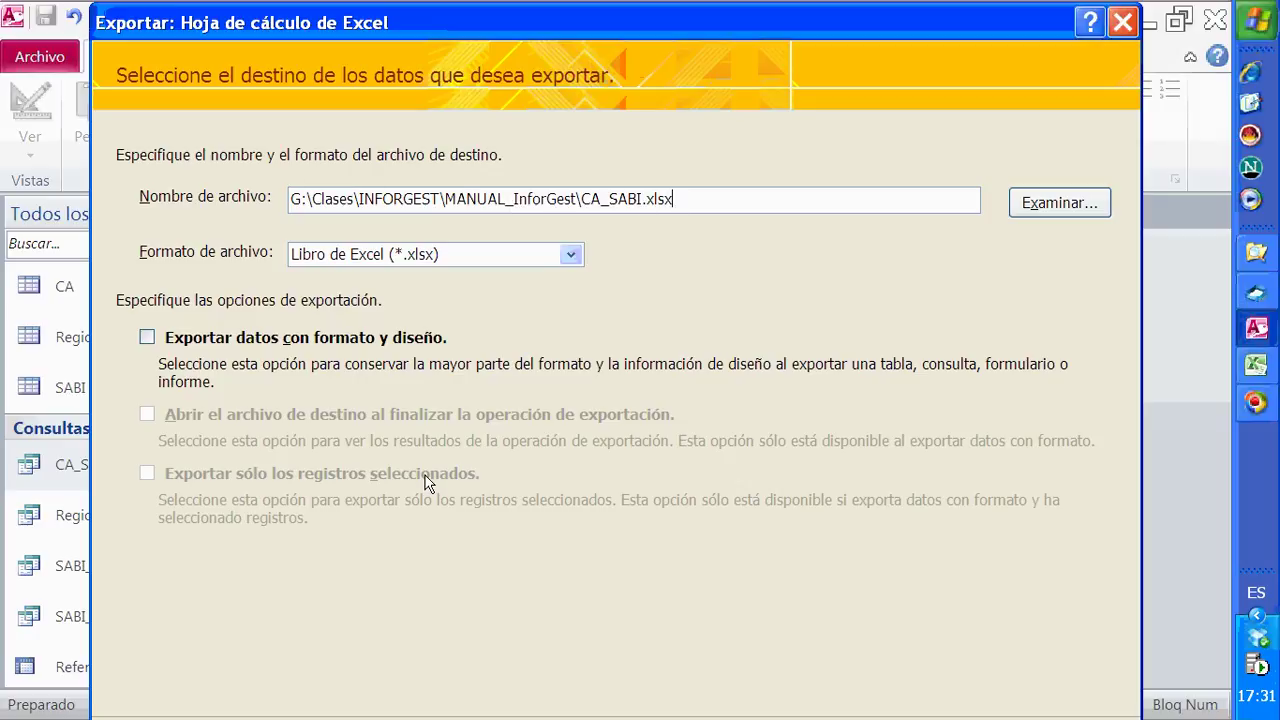
click(560, 258)
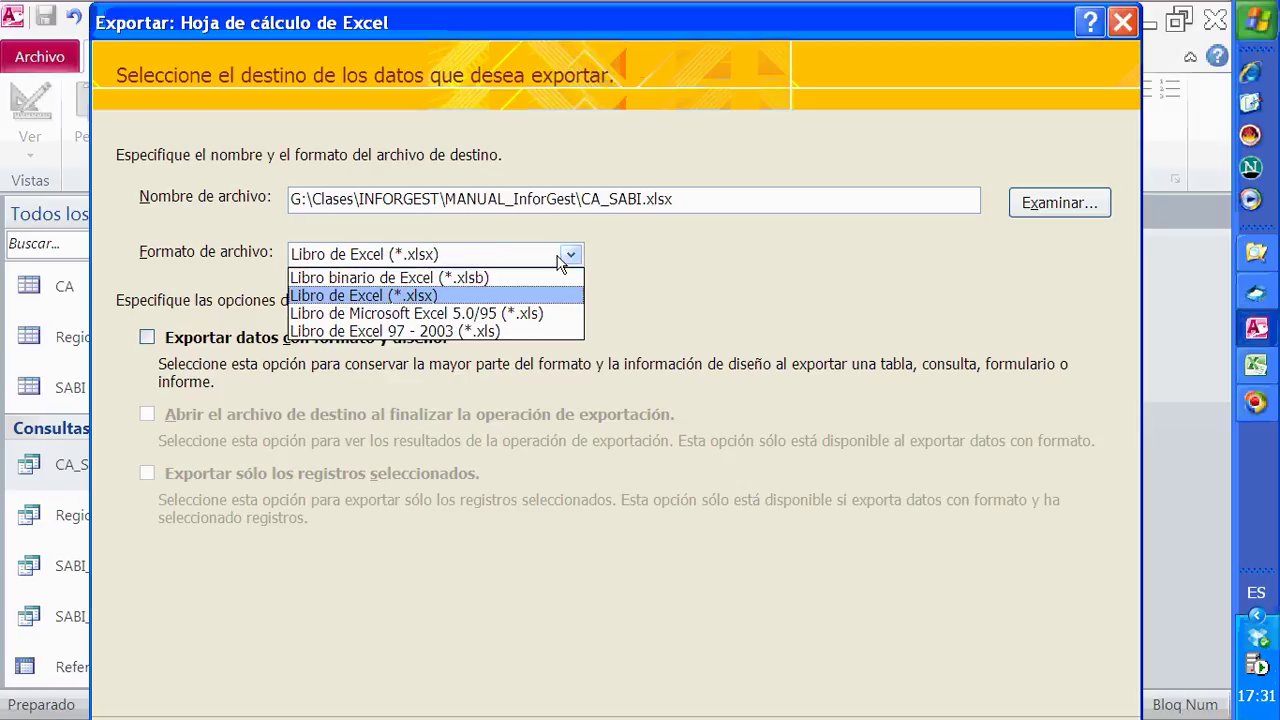
click(441, 332)
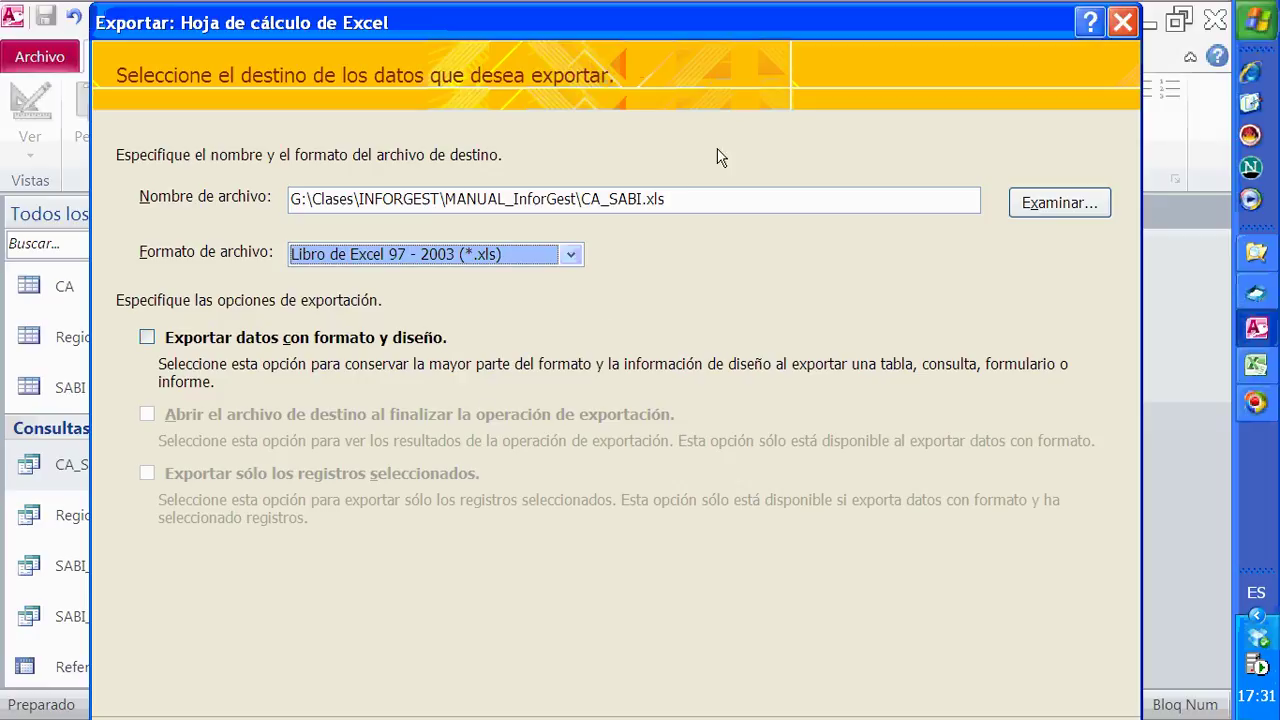
drag(764, 40, 766, 6)
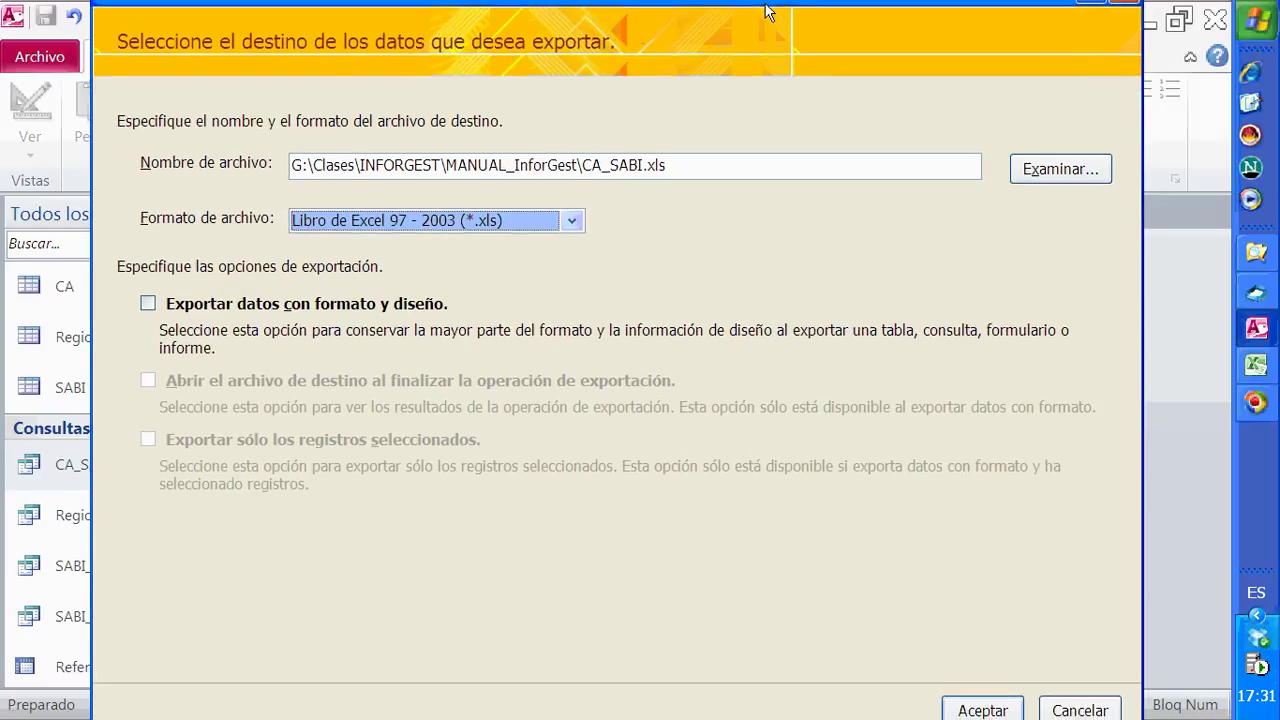
click(978, 708)
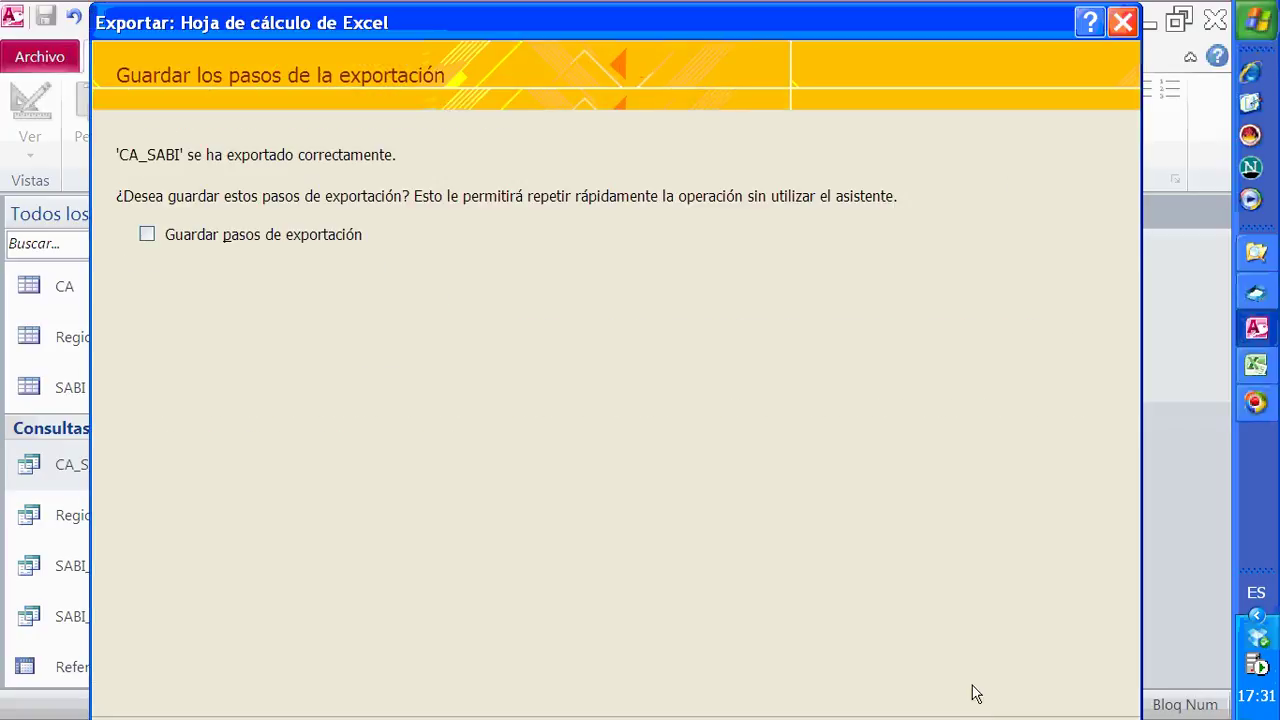
drag(720, 30, 722, 0)
click(1078, 708)
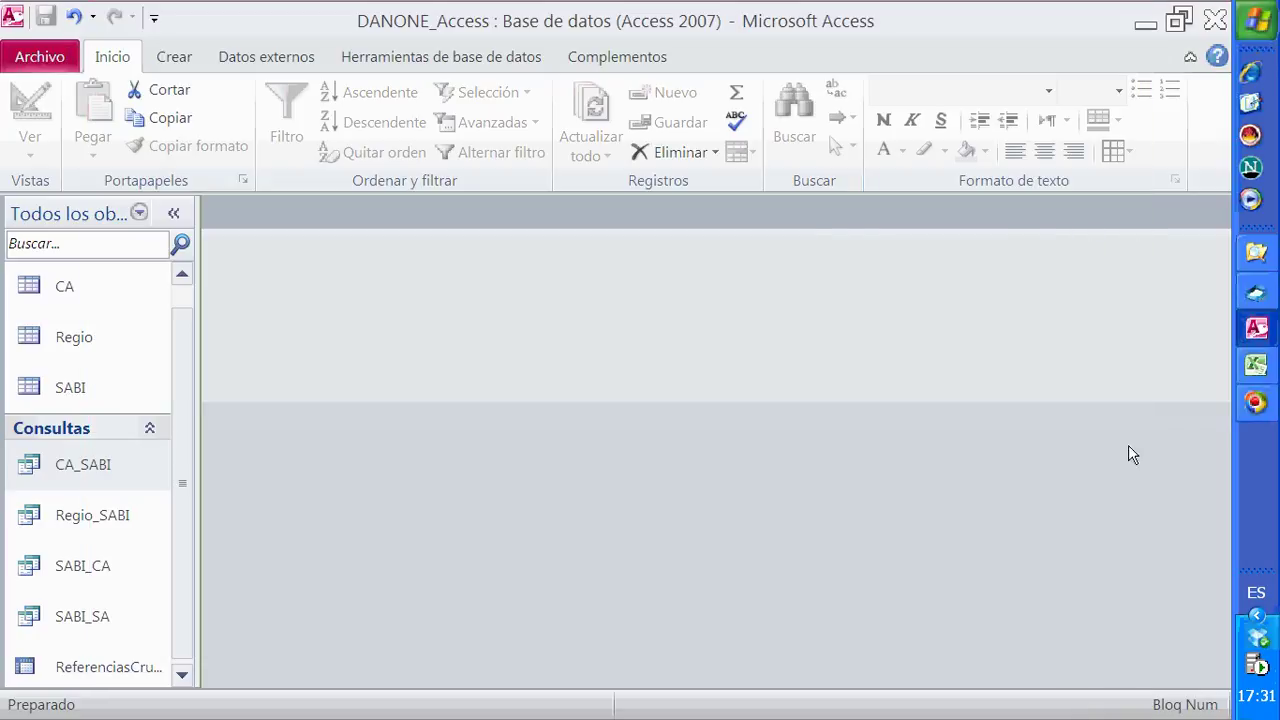
Open the exported CA_SABI workbook from the MANUAL_InforGest folder in Windows Explorer.
click(1256, 253)
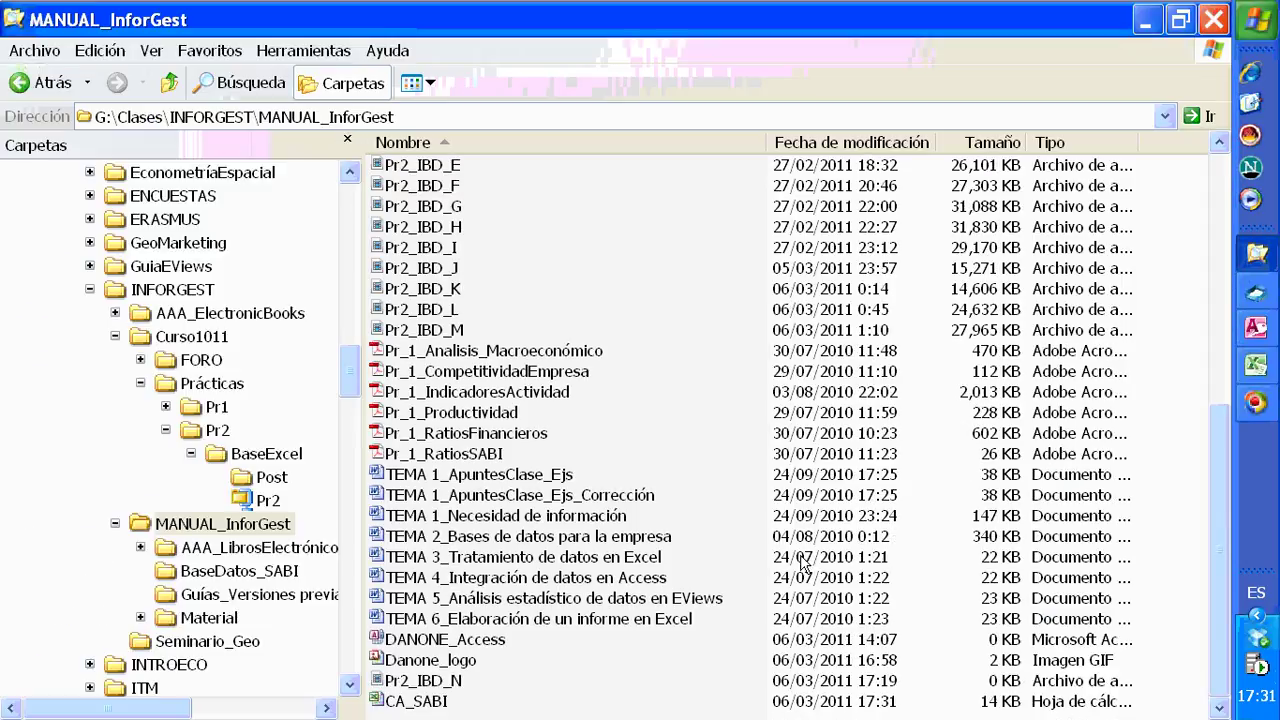
click(420, 702)
click(427, 708)
right_click(425, 706)
click(686, 695)
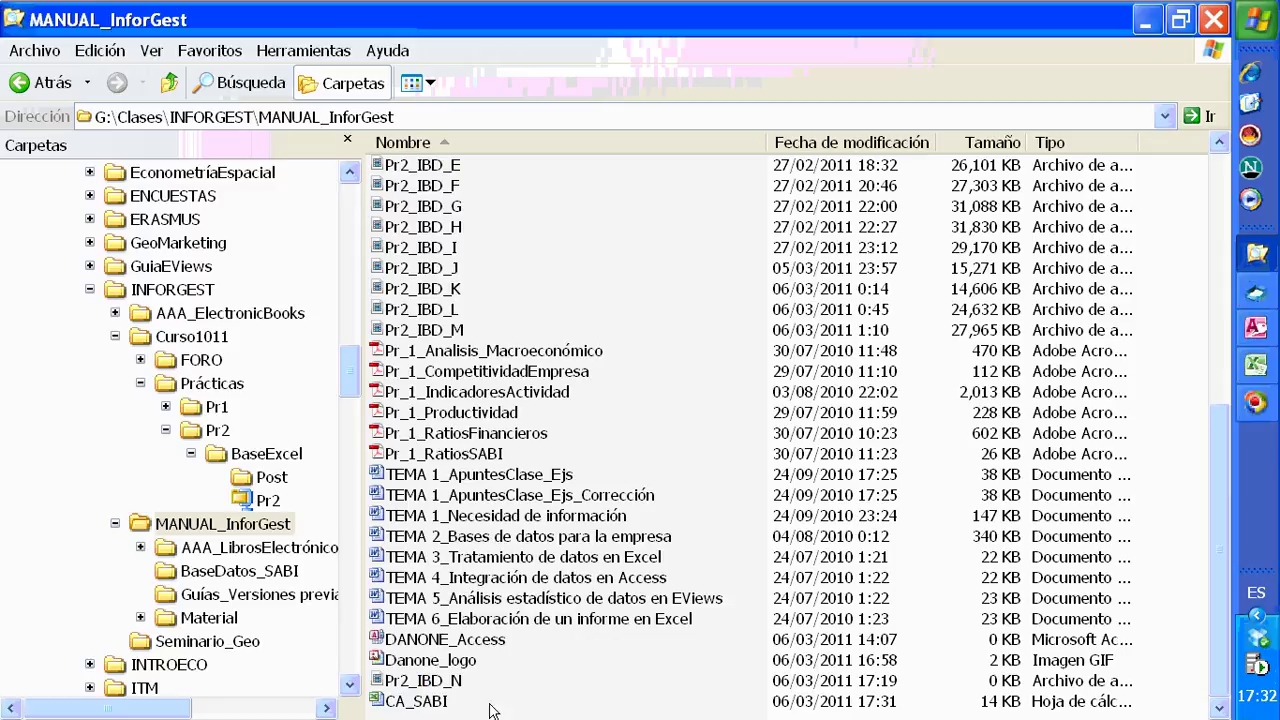
right_click(437, 702)
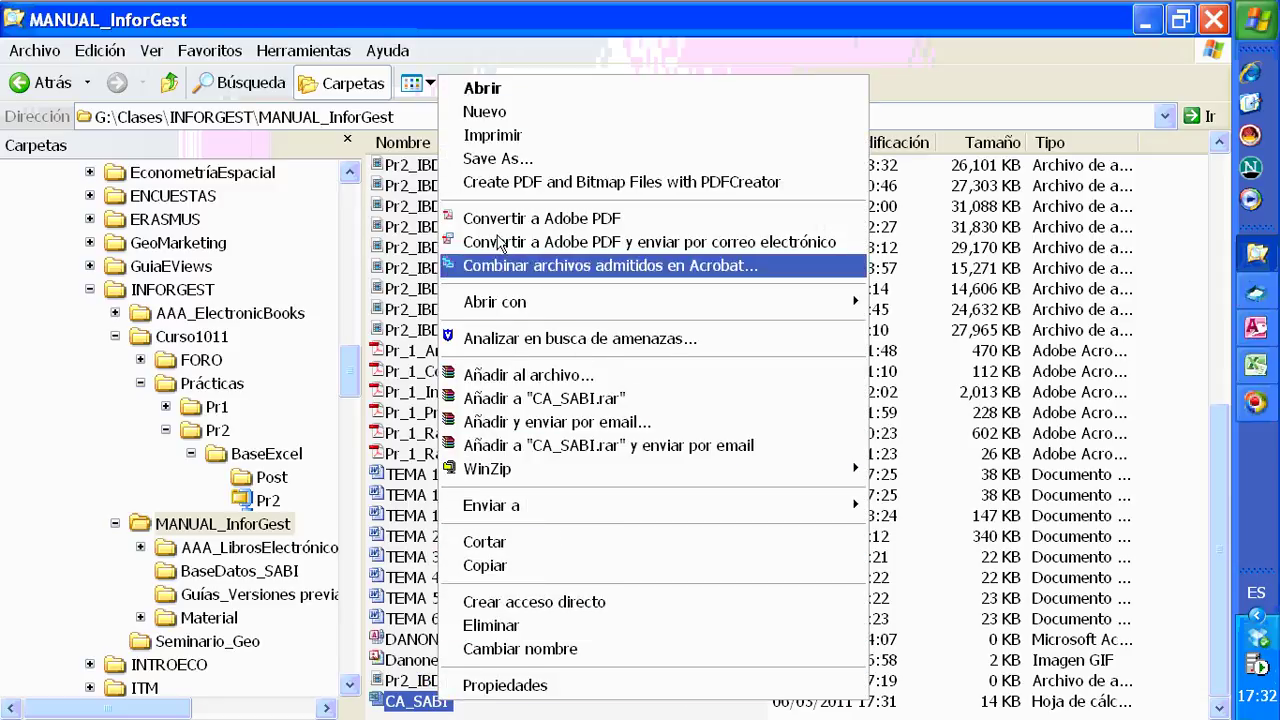
click(482, 88)
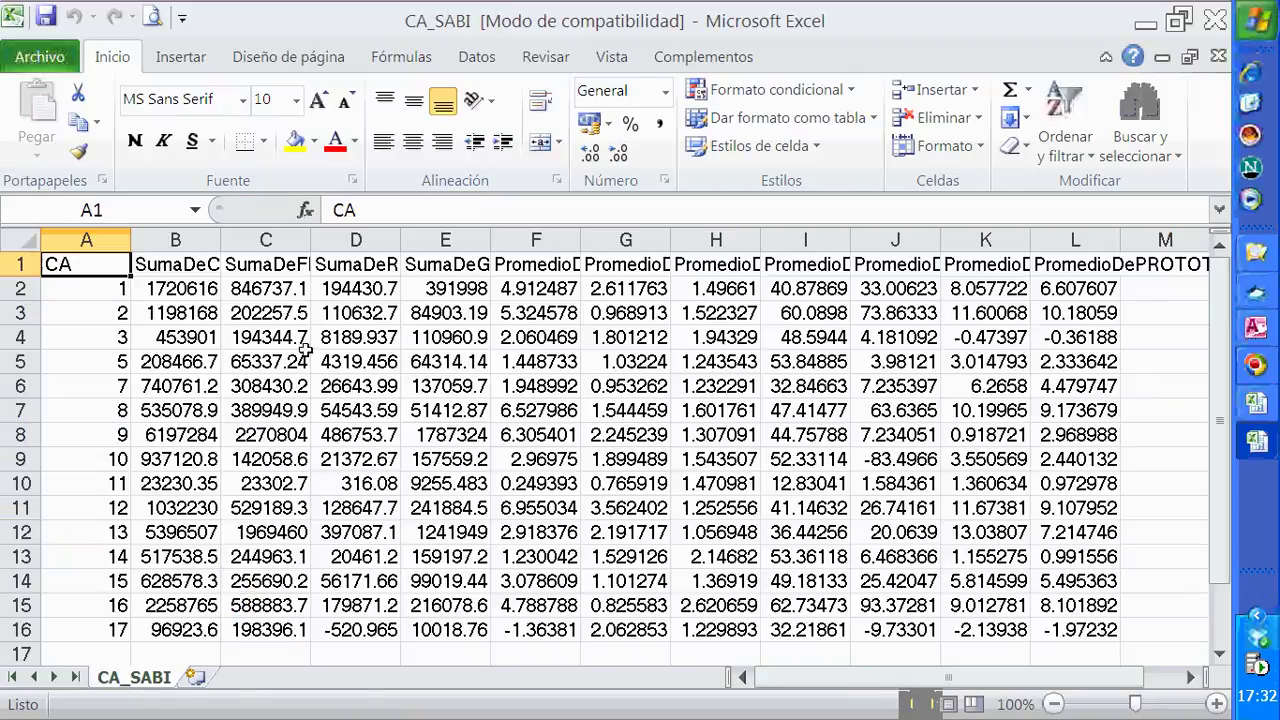
Widen columns B and C of the CA_SABI sheet so their headings and values show more fully.
click(360, 366)
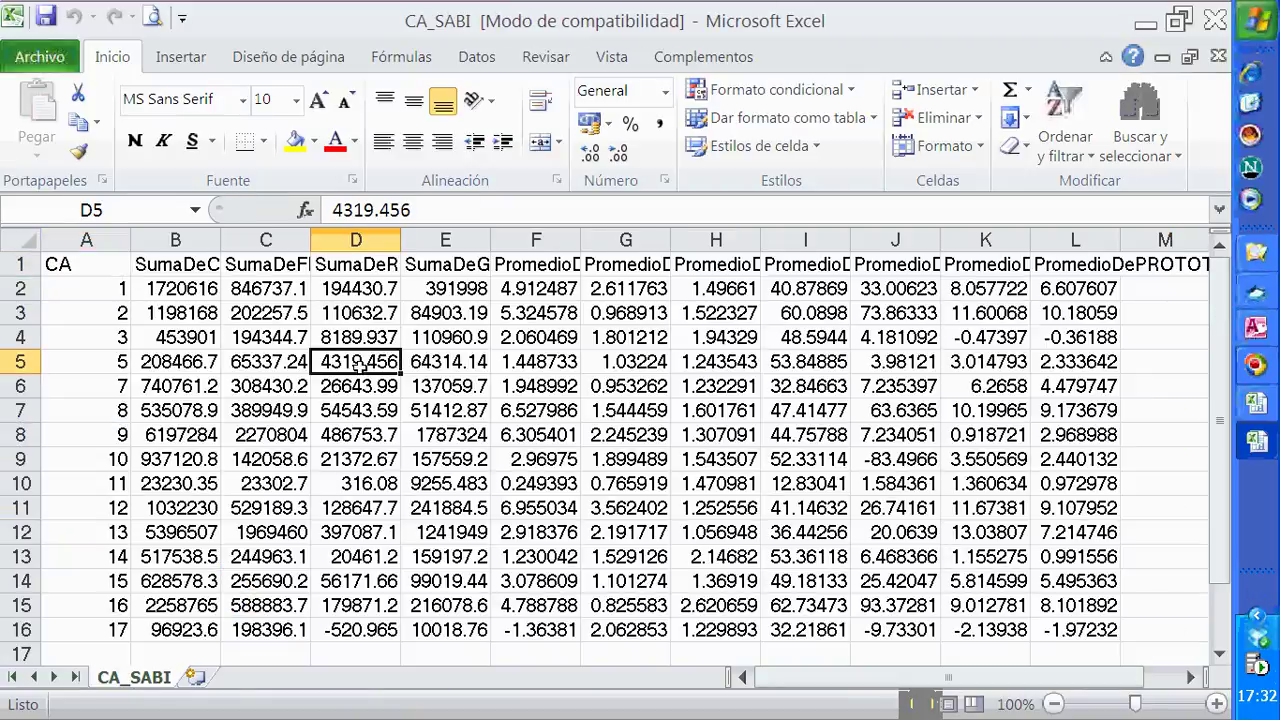
drag(220, 244, 261, 244)
drag(350, 244, 385, 244)
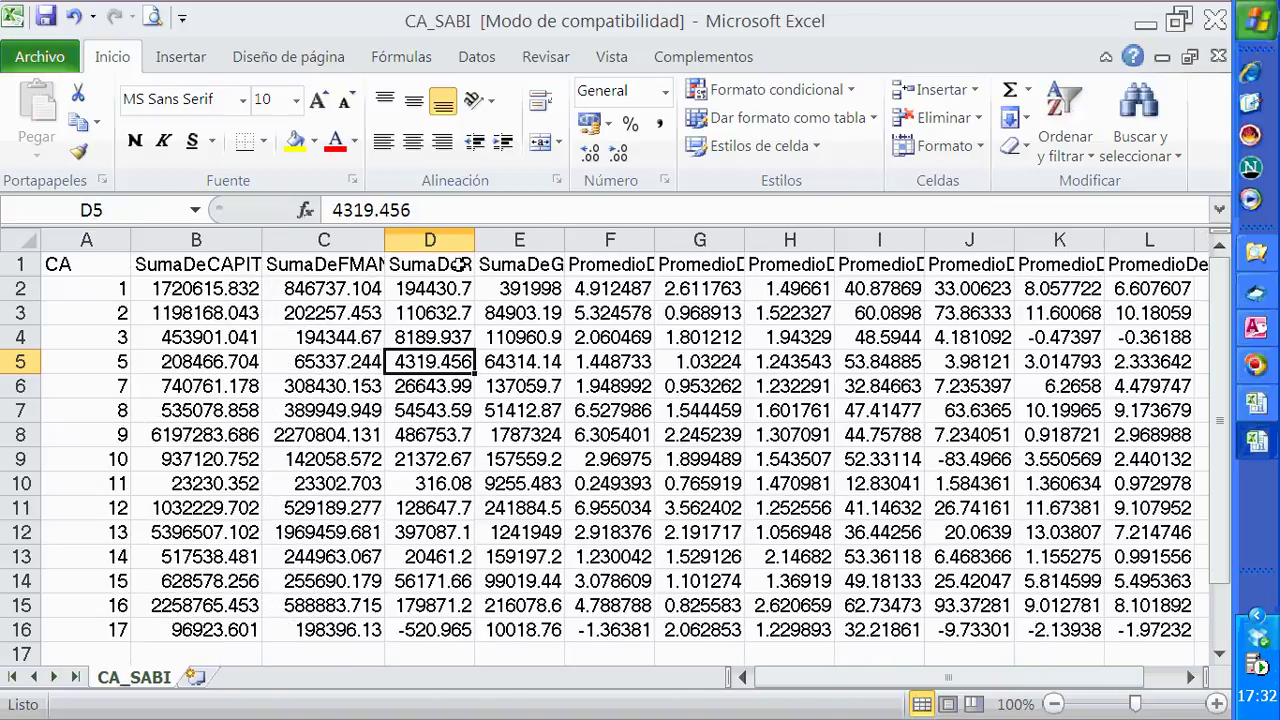
Look over the sum and average columns B to L of CA_SABI, then close the workbook without saving the changes.
drag(196, 240, 1140, 284)
click(1014, 240)
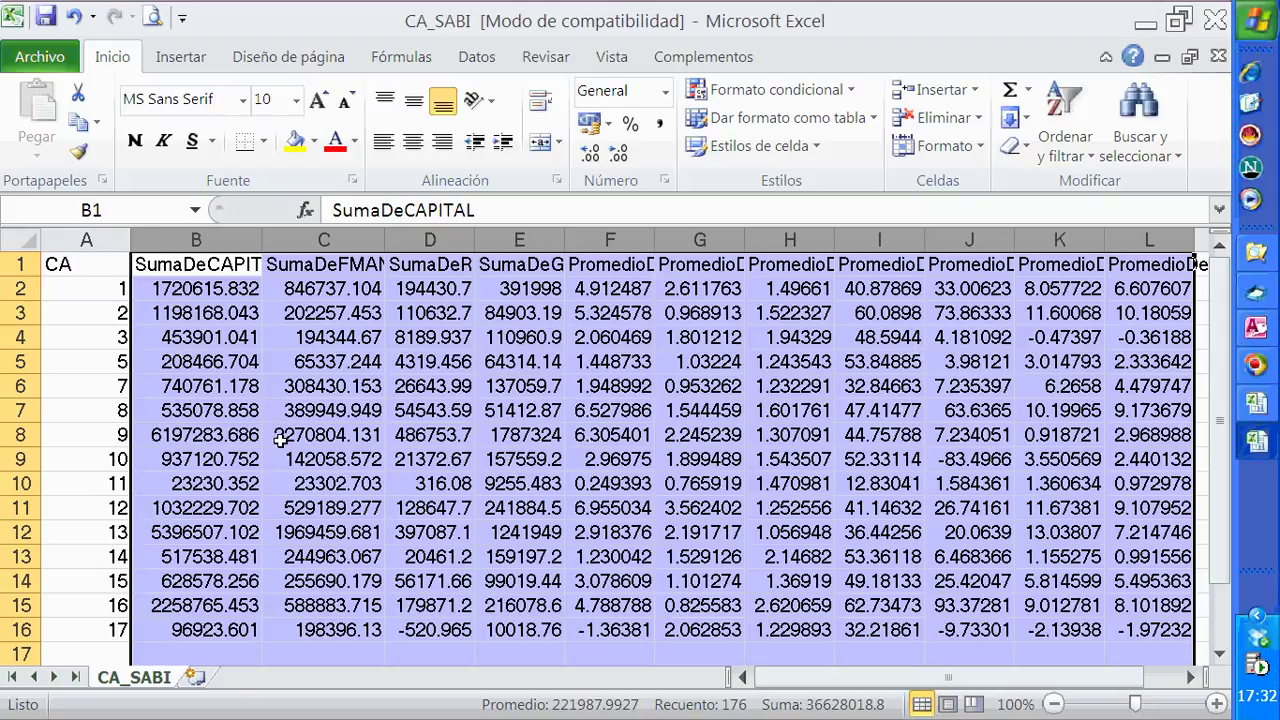
click(322, 430)
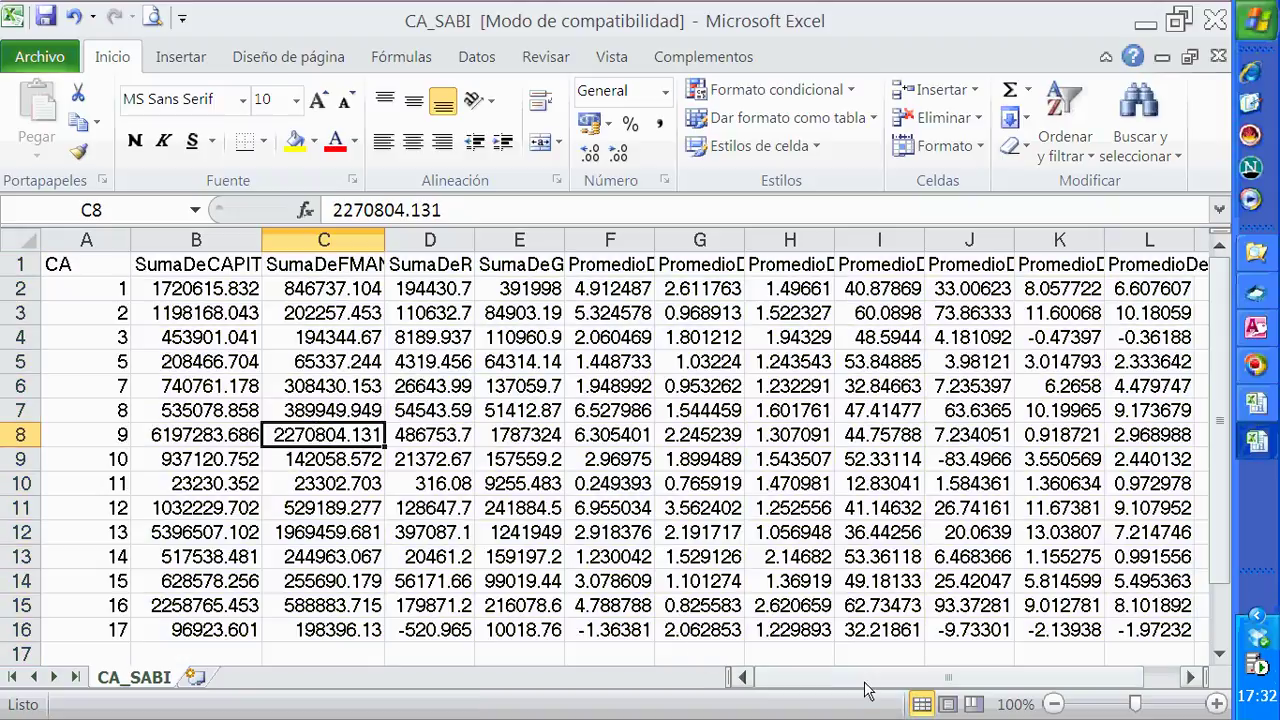
scroll(500, 415, down, 3)
scroll(500, 415, up, 3)
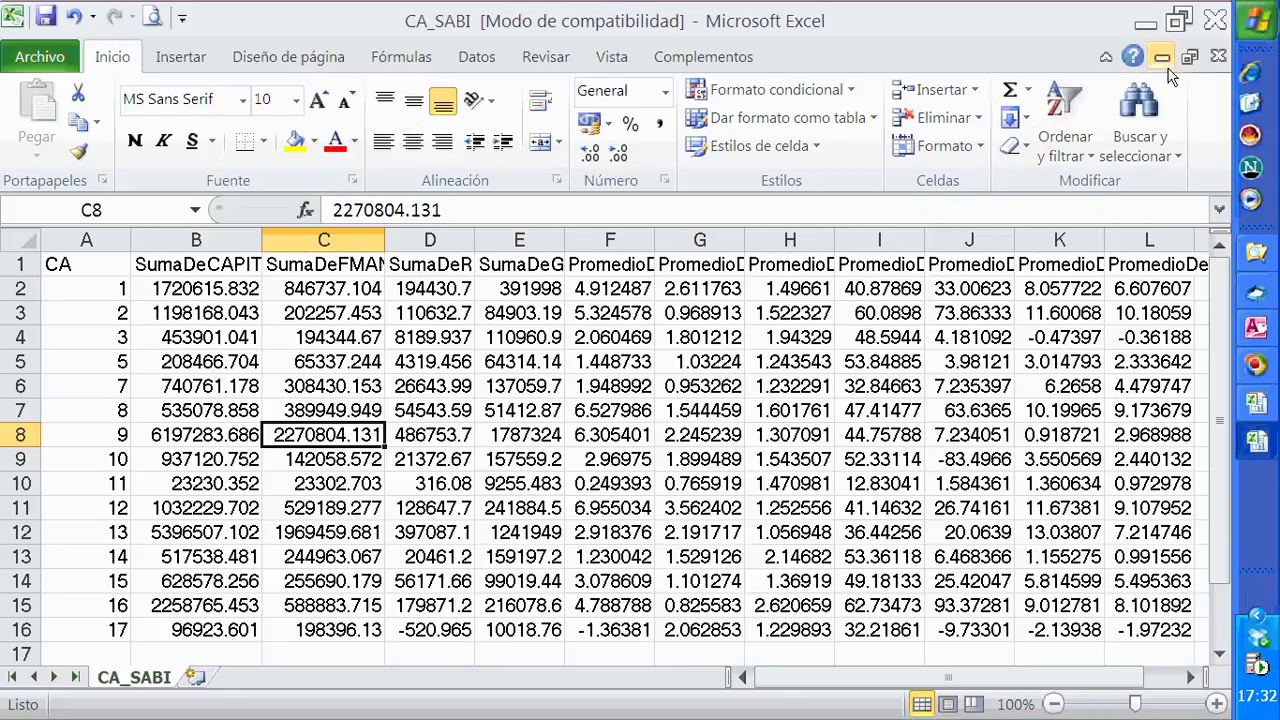
click(1218, 58)
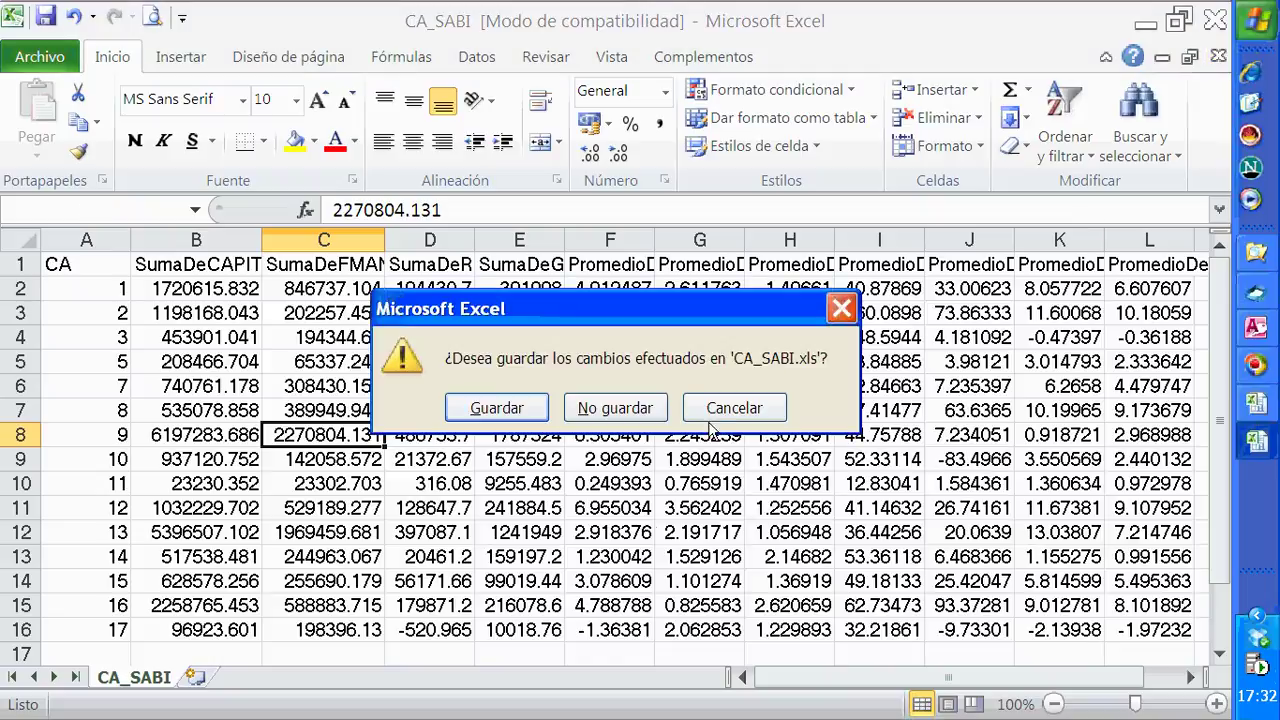
click(614, 409)
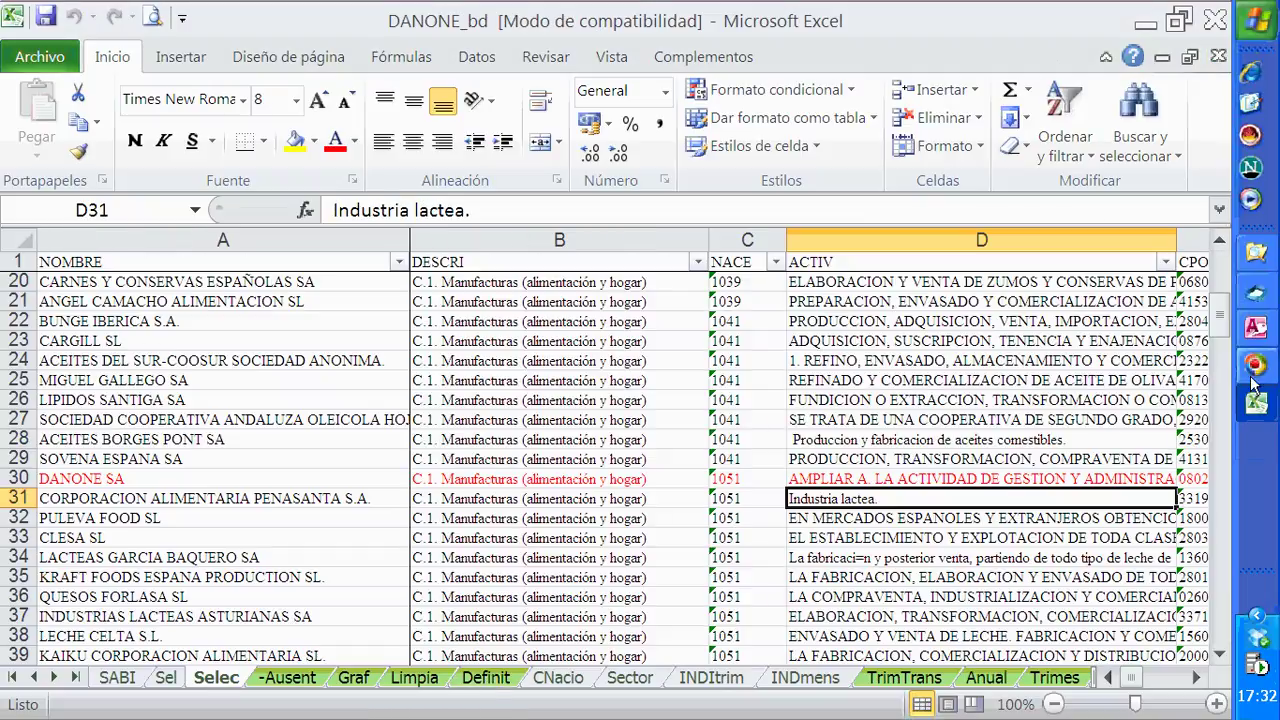
Return to the DANONE_Access database in Access and review the export formats offered for the Regio_SABI query, without exporting.
click(1257, 330)
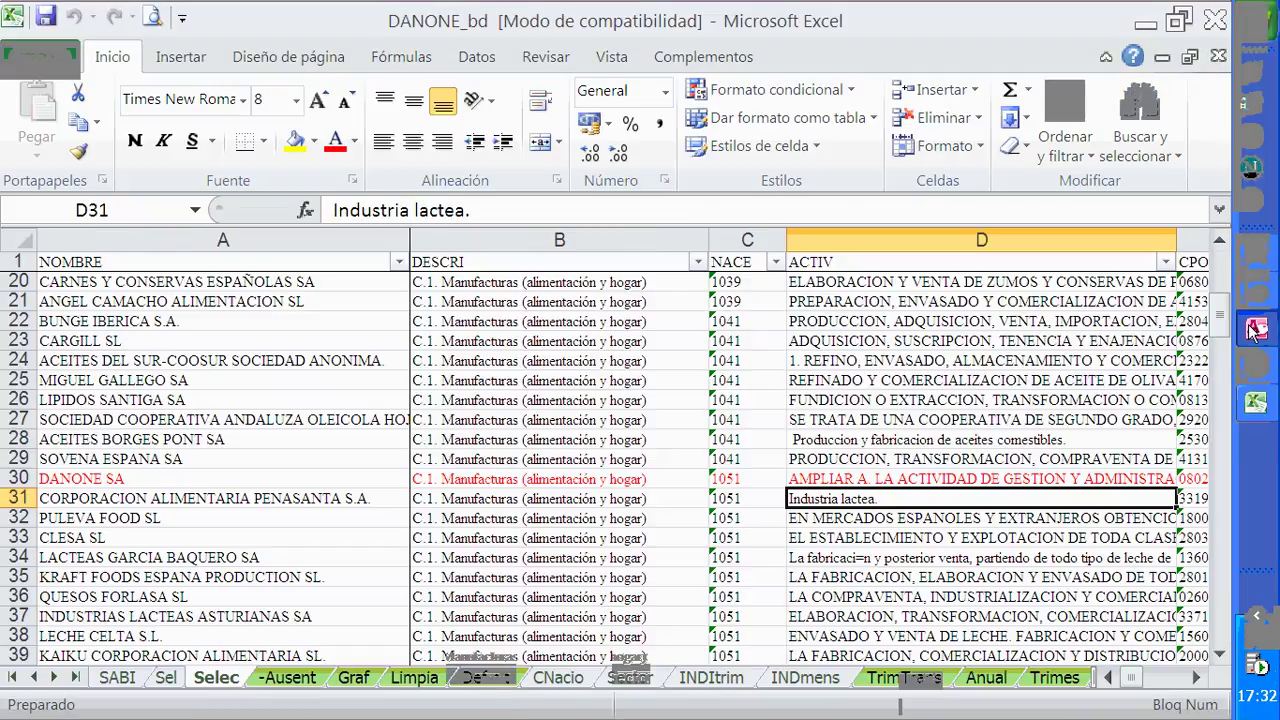
click(119, 517)
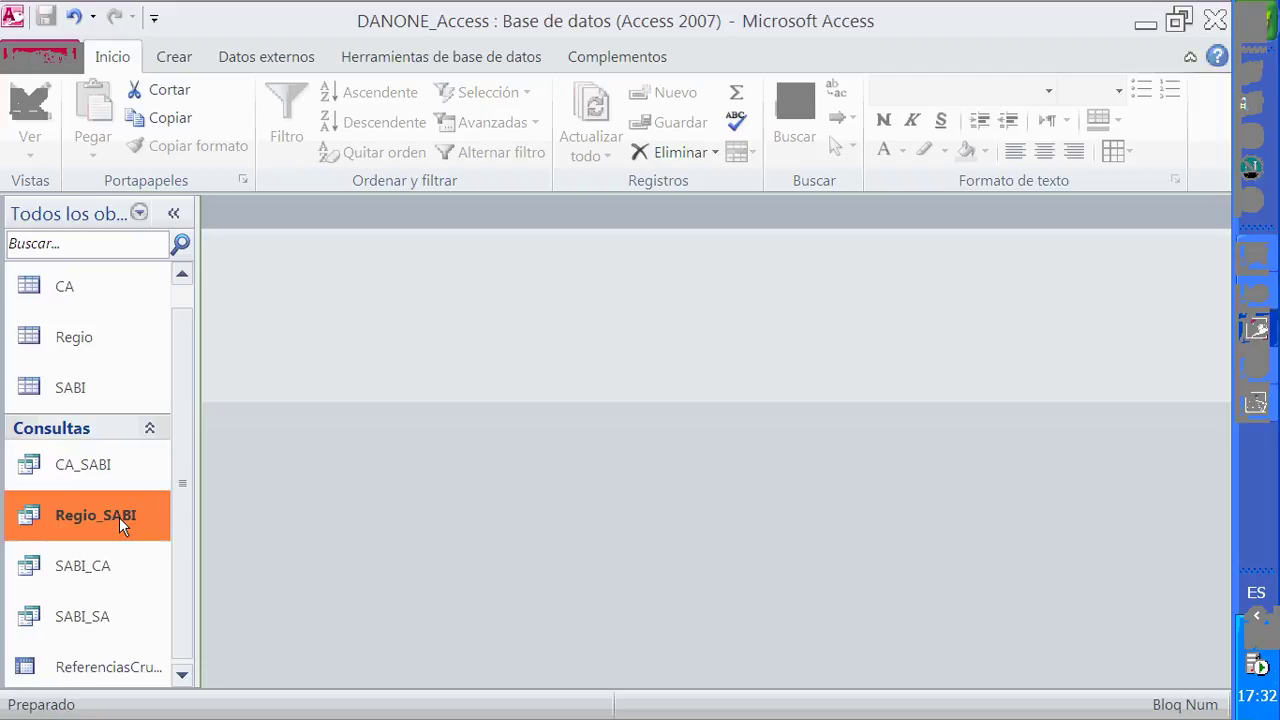
right_click(119, 517)
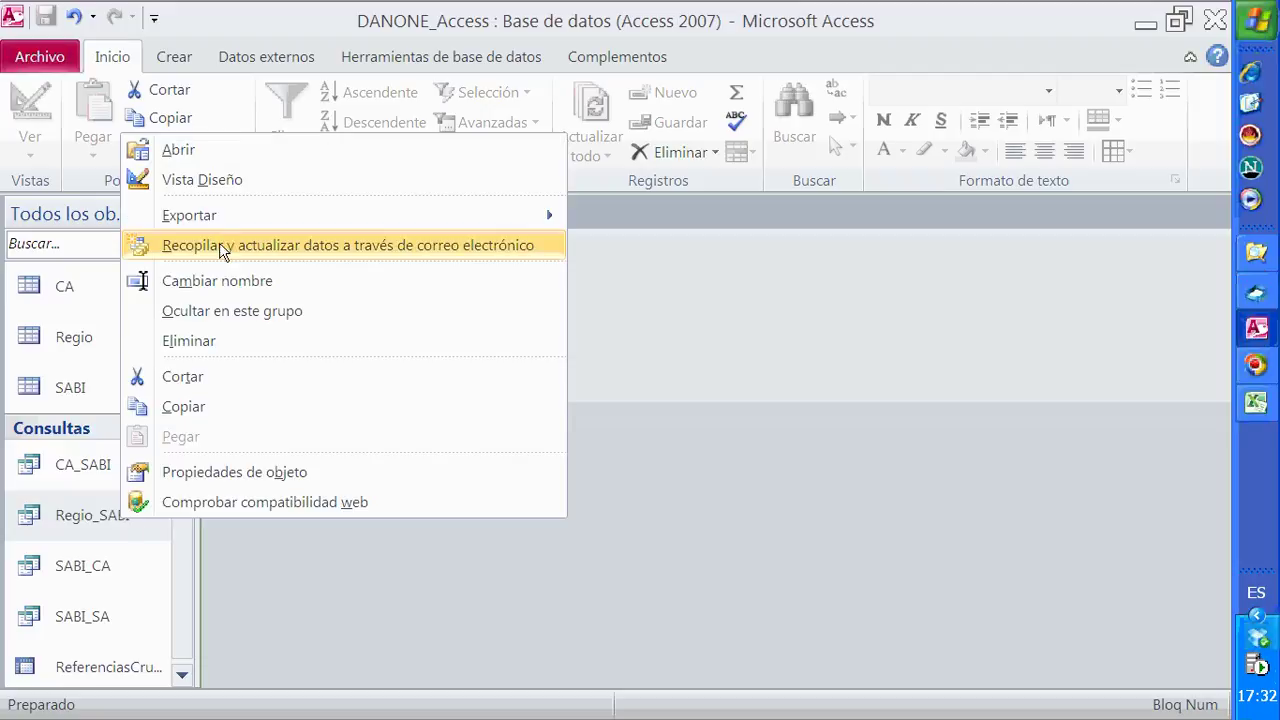
mouse_move(232, 222)
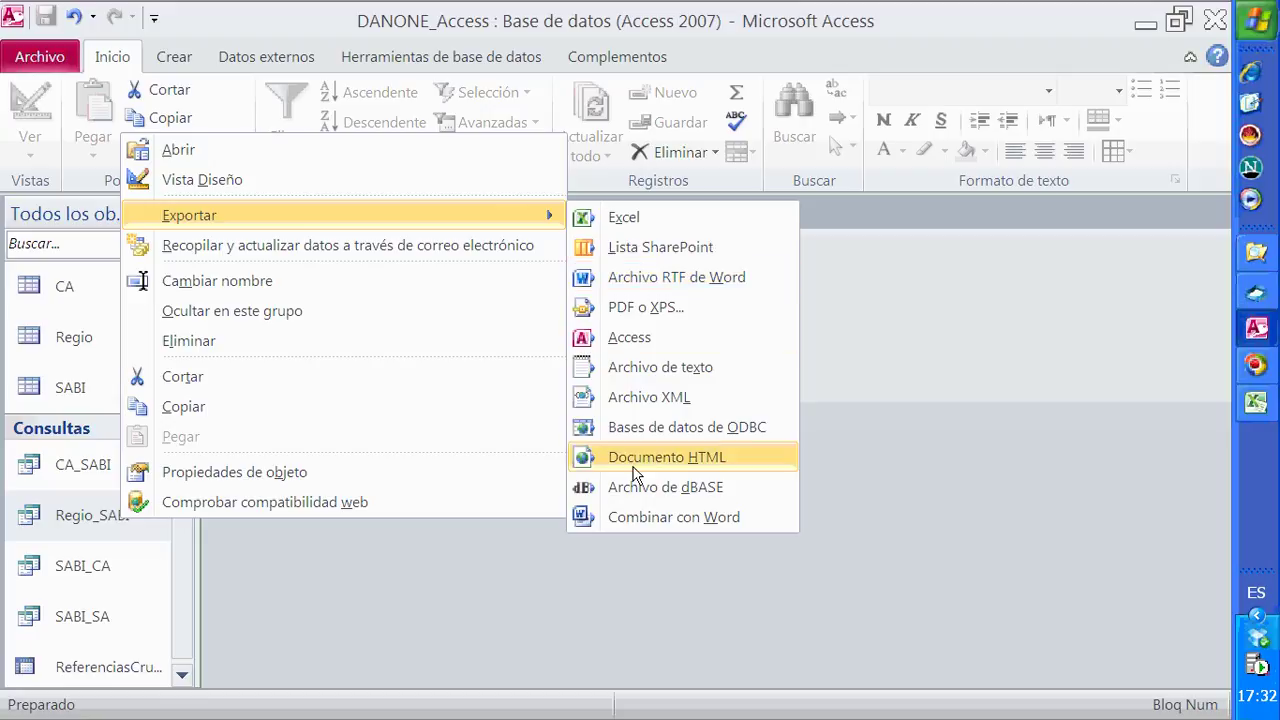
click(889, 471)
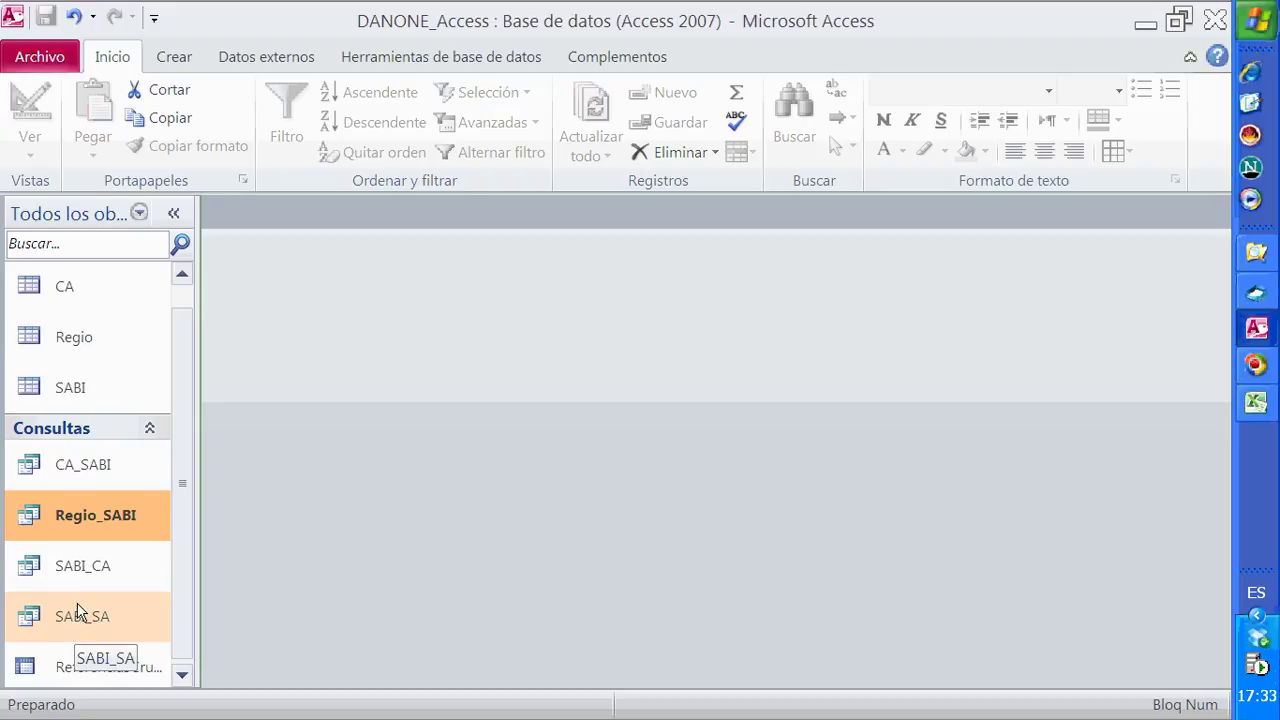
Open the SABI_SA query and examine its company records, including the ID, DESCRI and NACE columns.
click(108, 620)
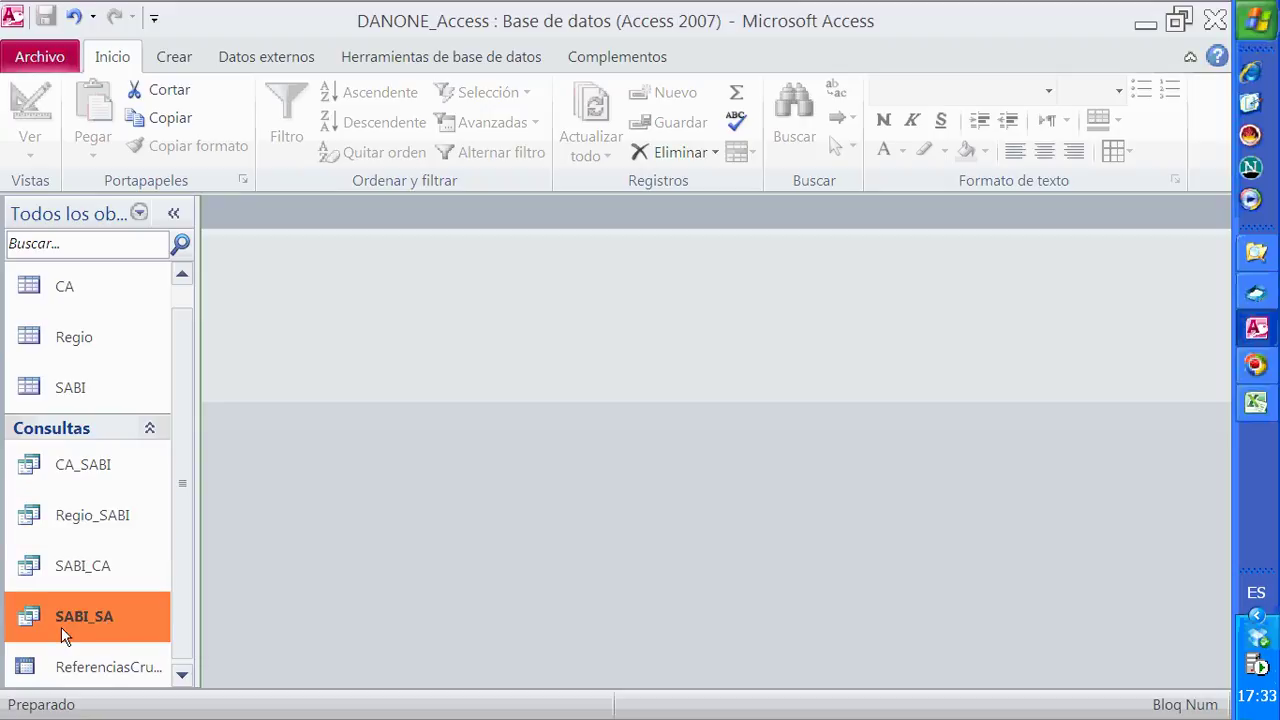
double_click(82, 619)
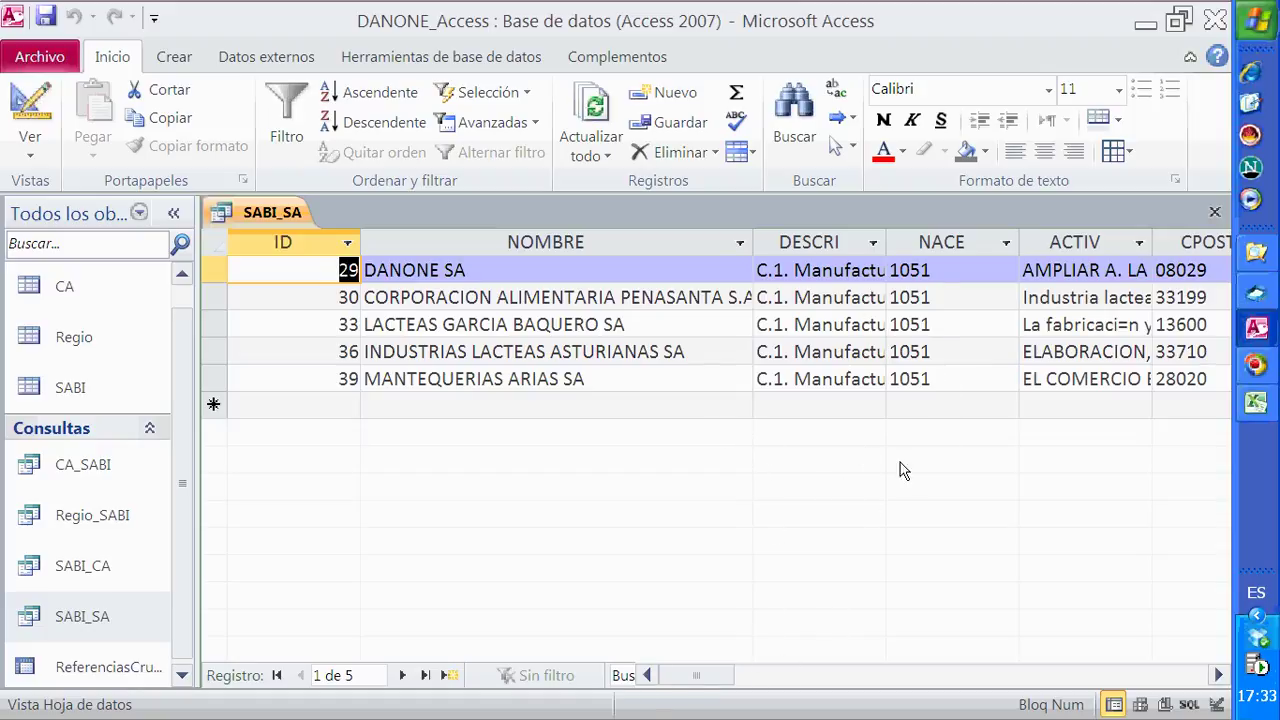
mouse_move(697, 673)
mouse_down()
mouse_move(1149, 674)
mouse_move(686, 674)
mouse_up()
click(282, 245)
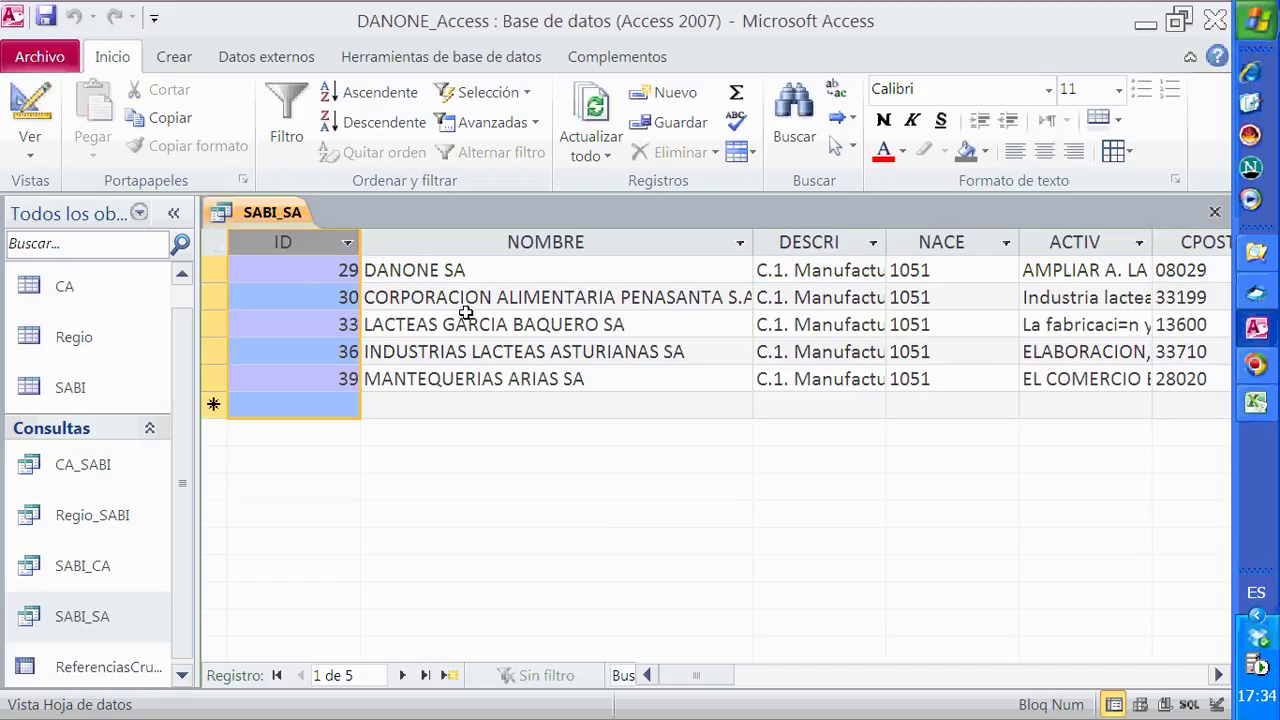
drag(815, 240, 905, 244)
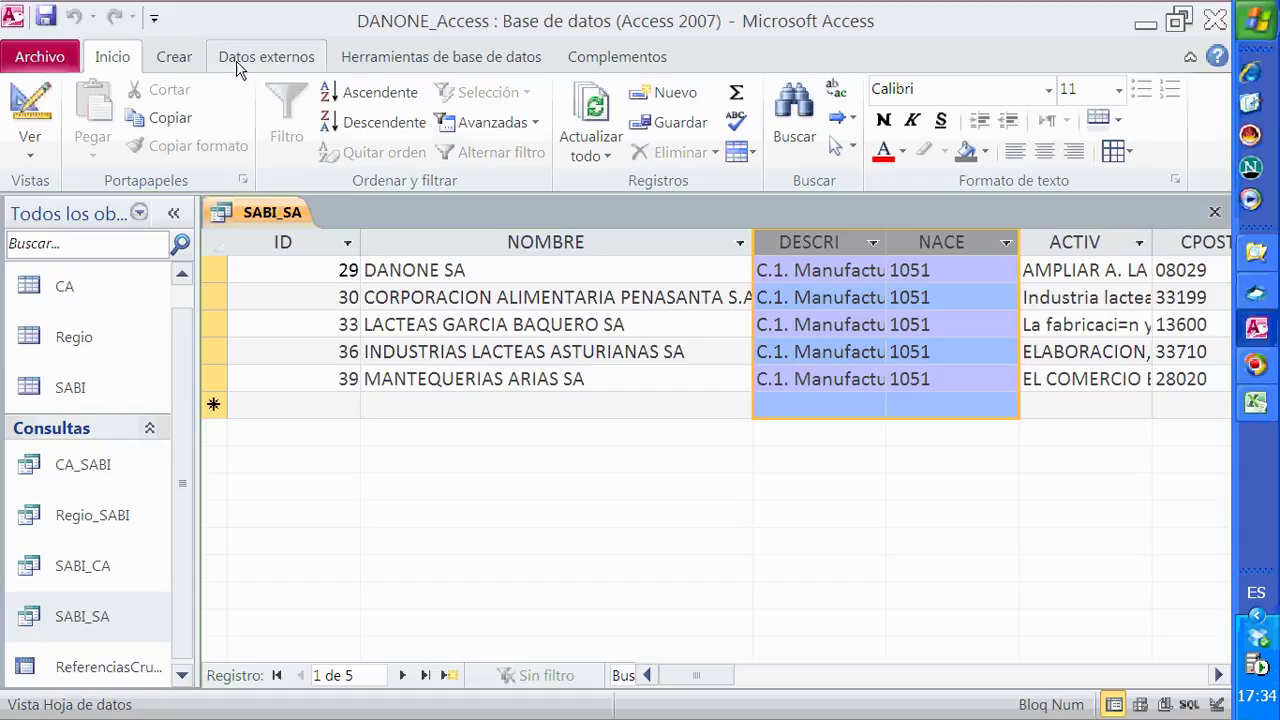
Create a new query in design view based on the SABI_SA query, and arrange its field list and design grid.
click(175, 60)
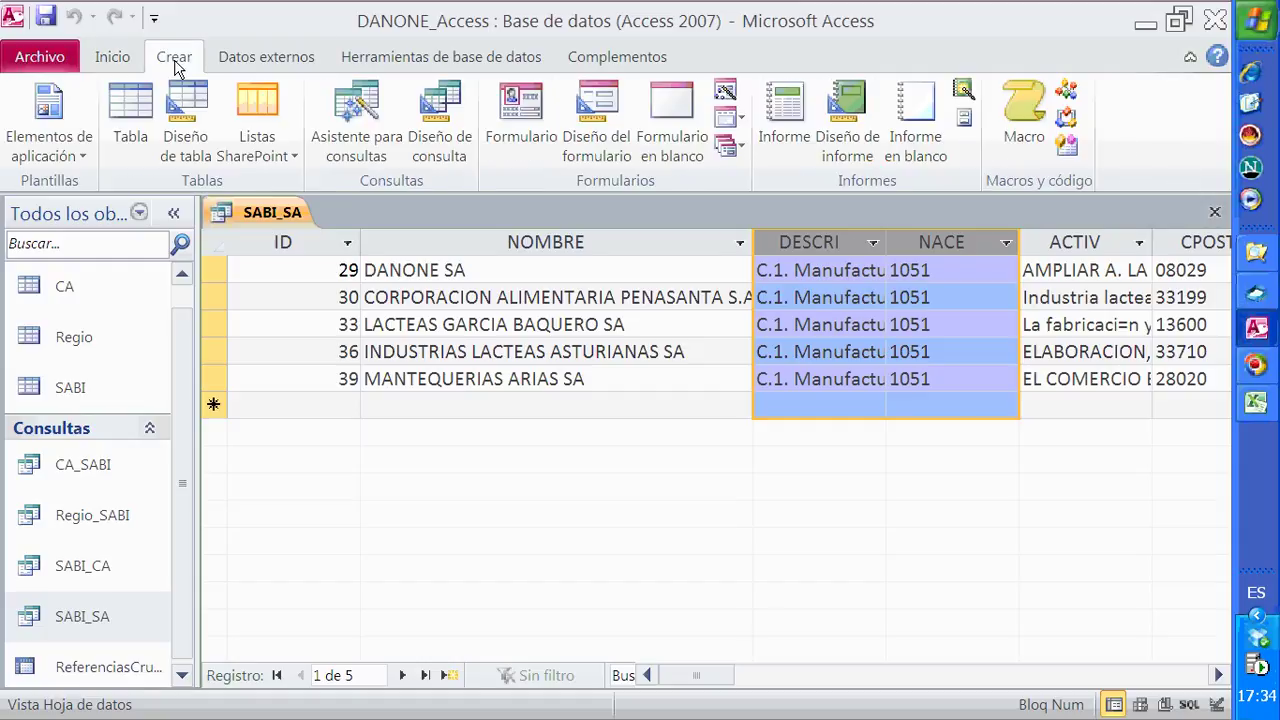
click(437, 143)
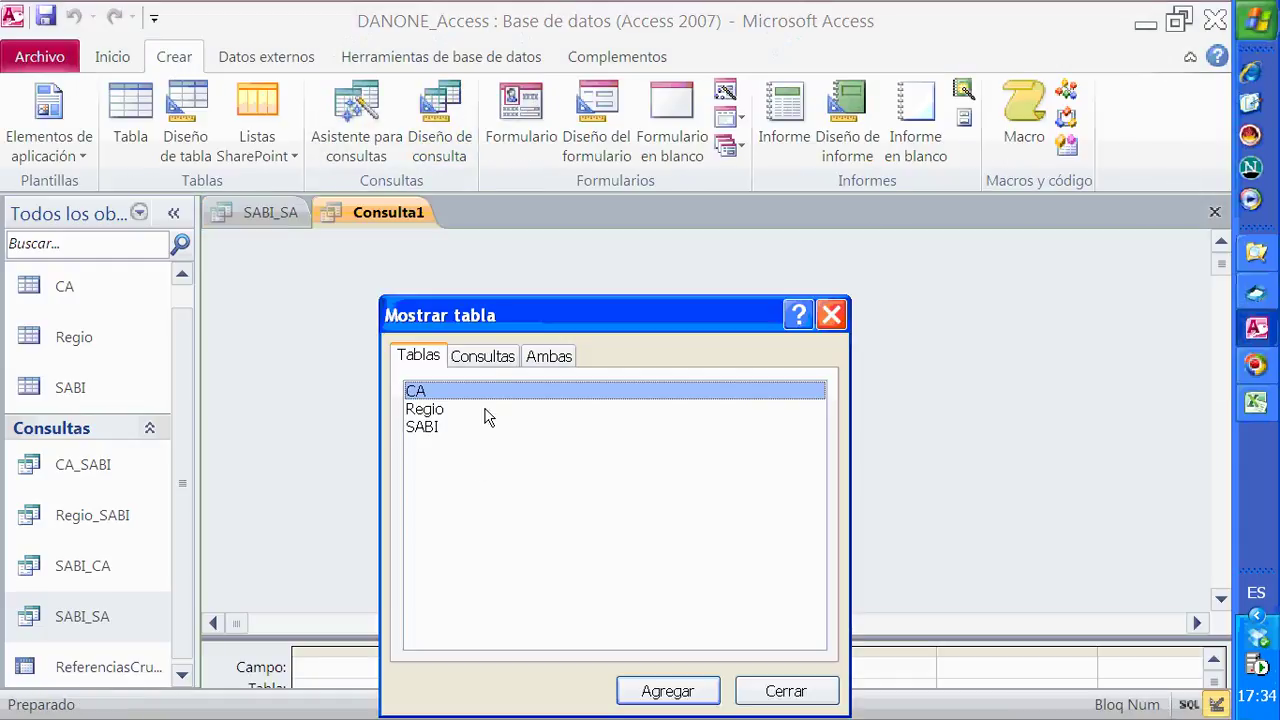
click(497, 358)
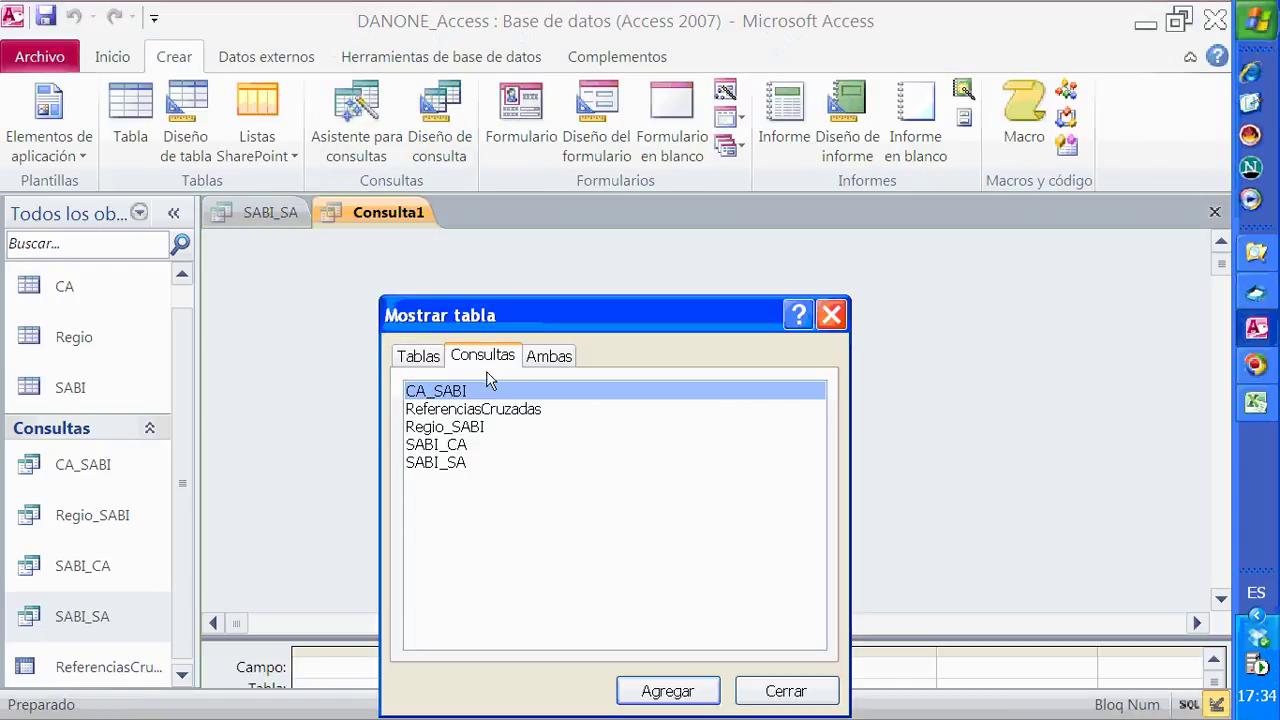
click(452, 464)
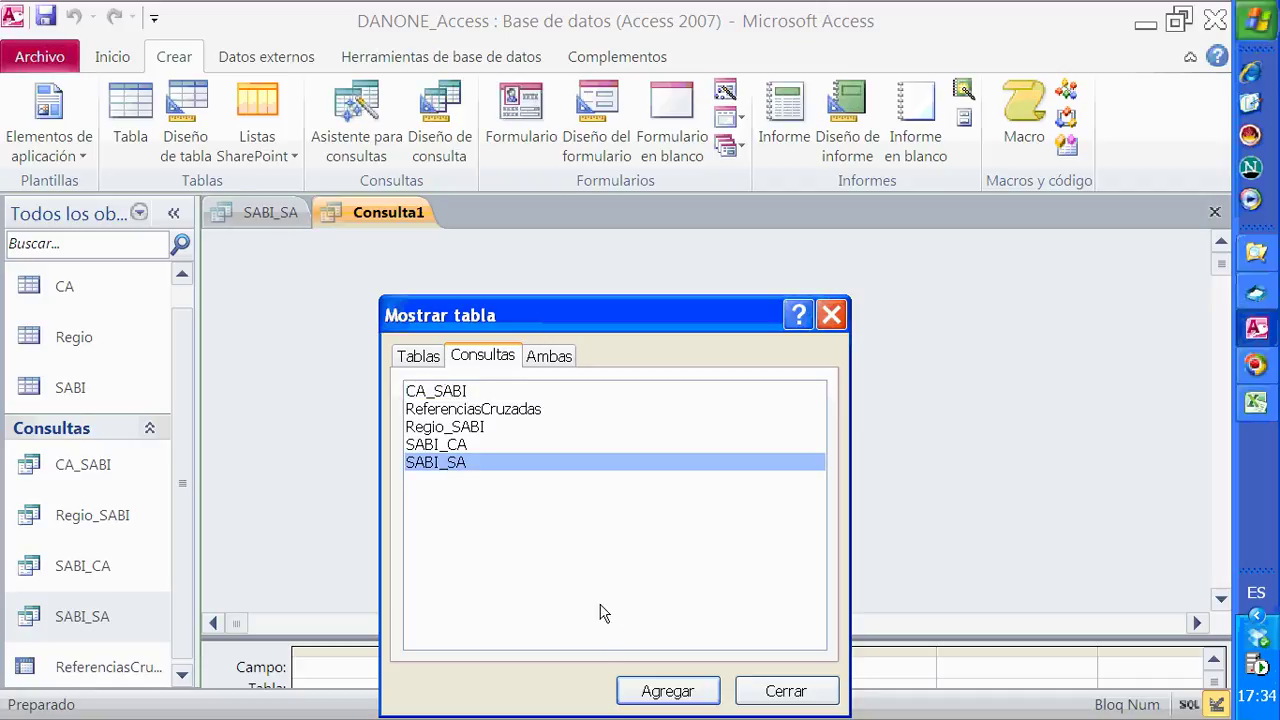
click(672, 692)
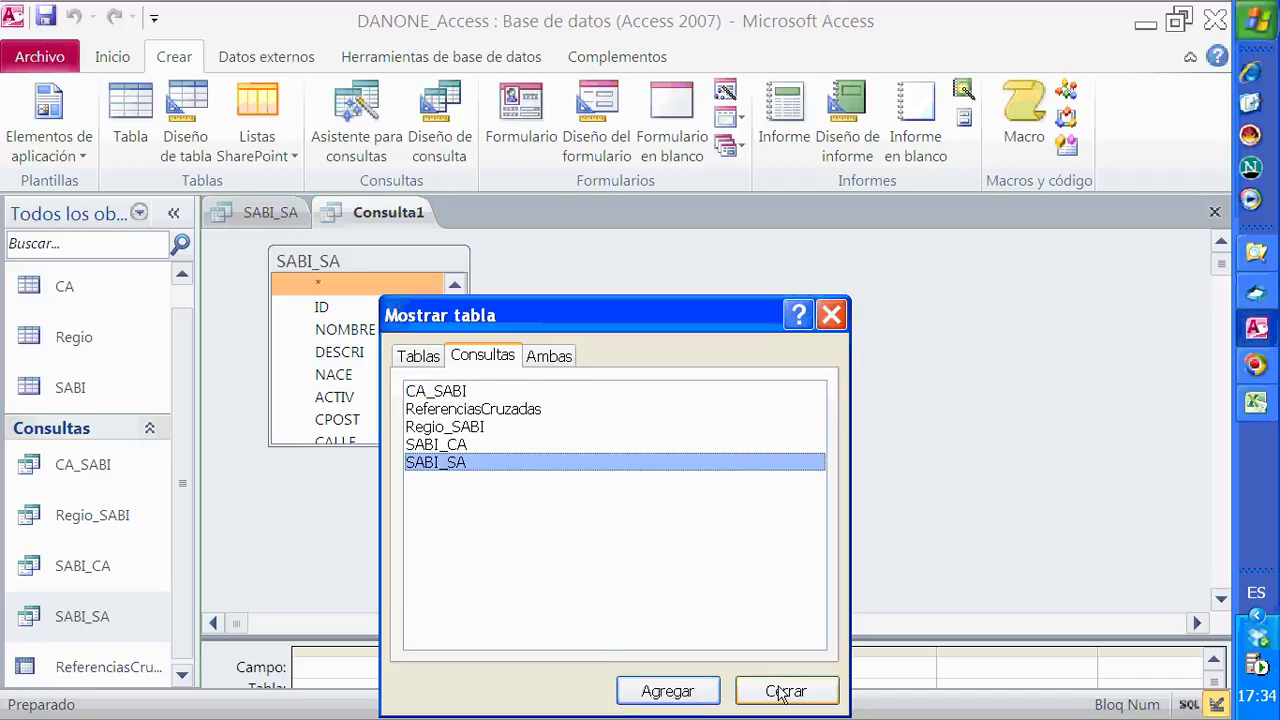
click(780, 691)
drag(410, 640, 399, 448)
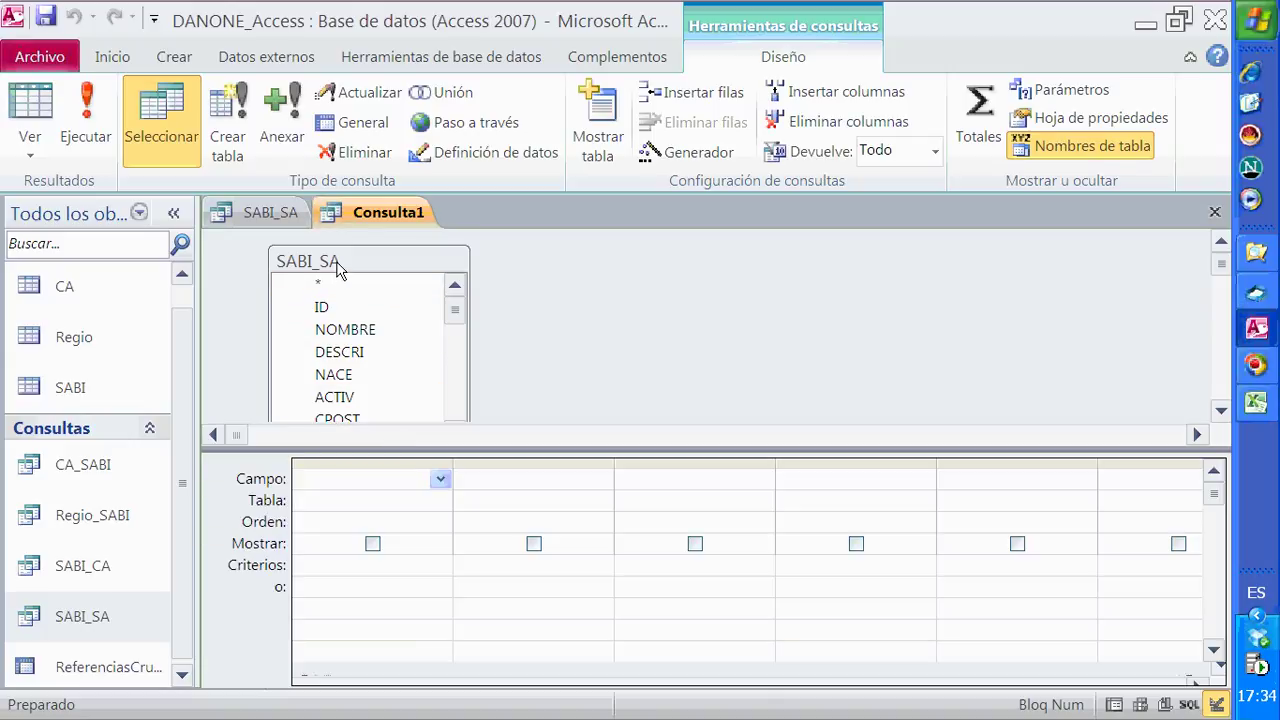
drag(336, 261, 340, 242)
drag(357, 448, 357, 474)
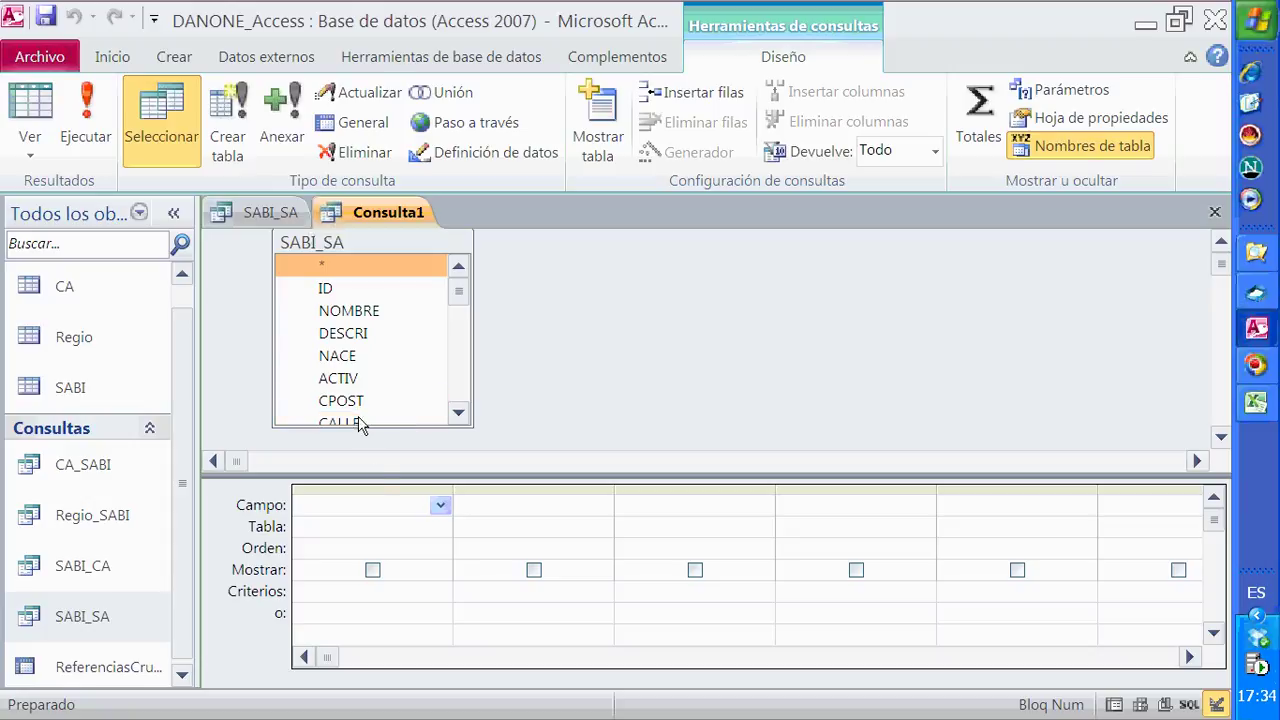
Add the NOMBRE and CPOST fields to the new query, checking the address columns in SABI_SA's datasheet between them.
click(365, 318)
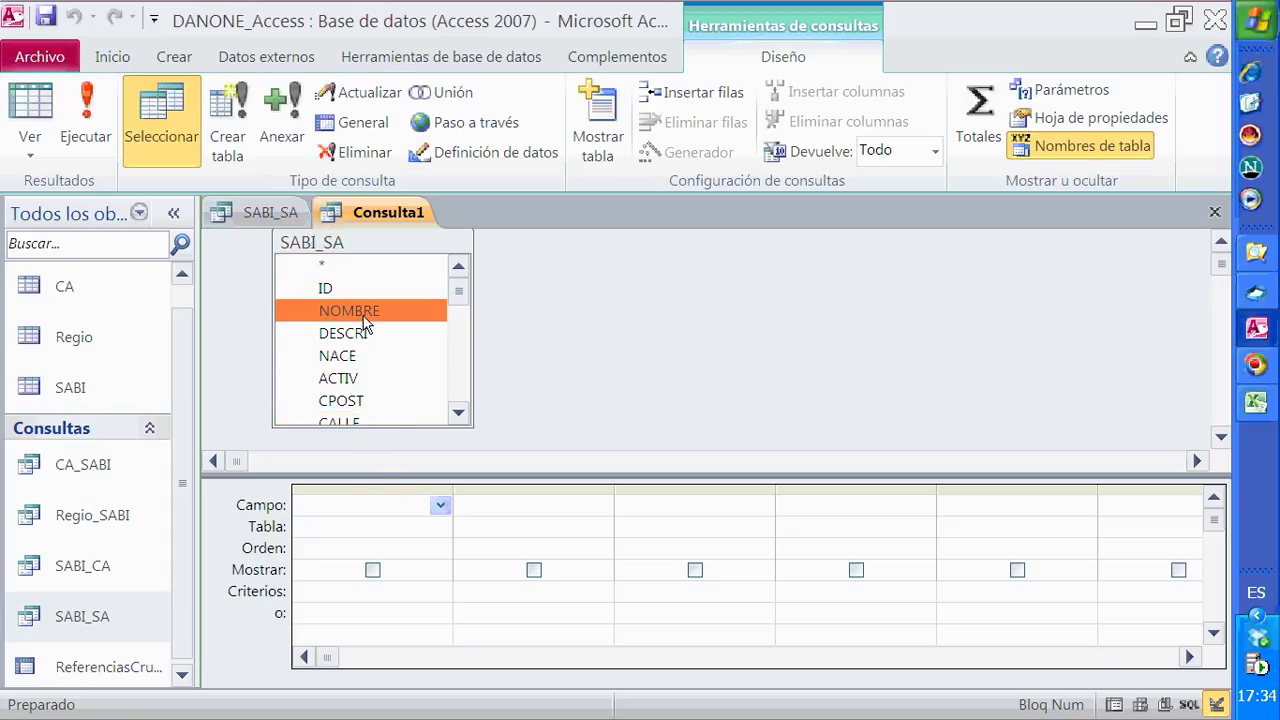
double_click(363, 318)
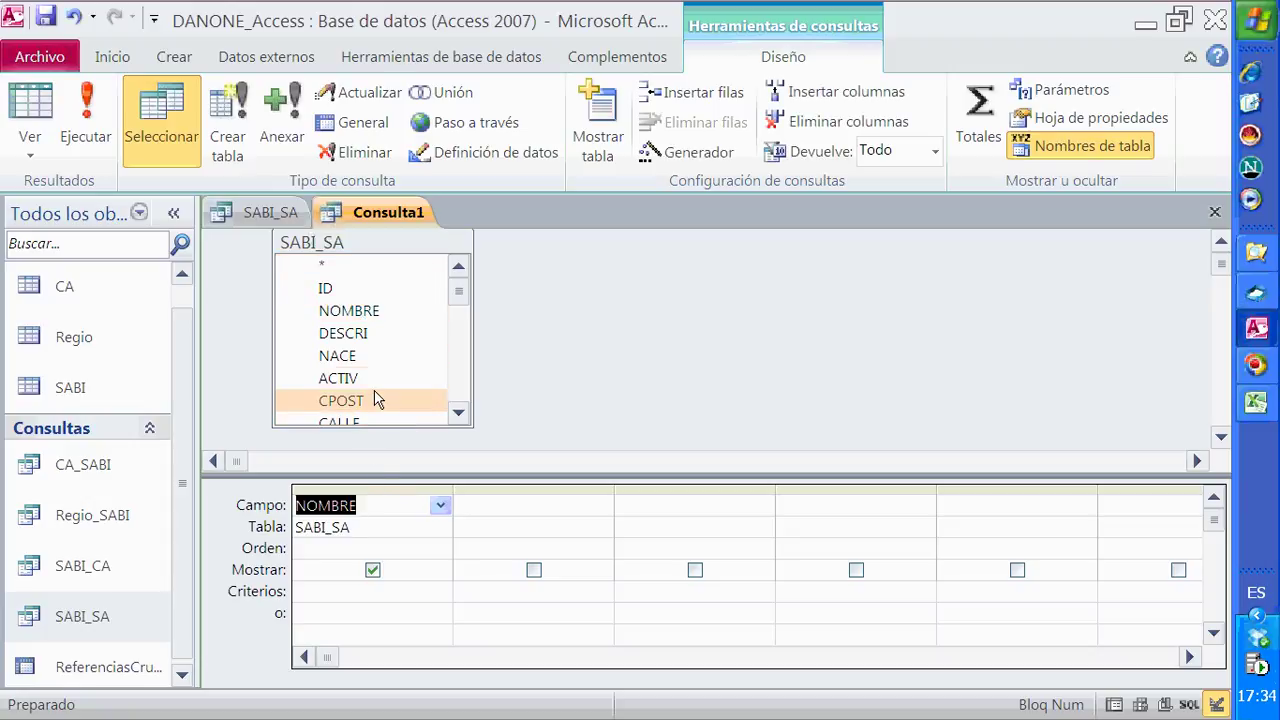
click(268, 213)
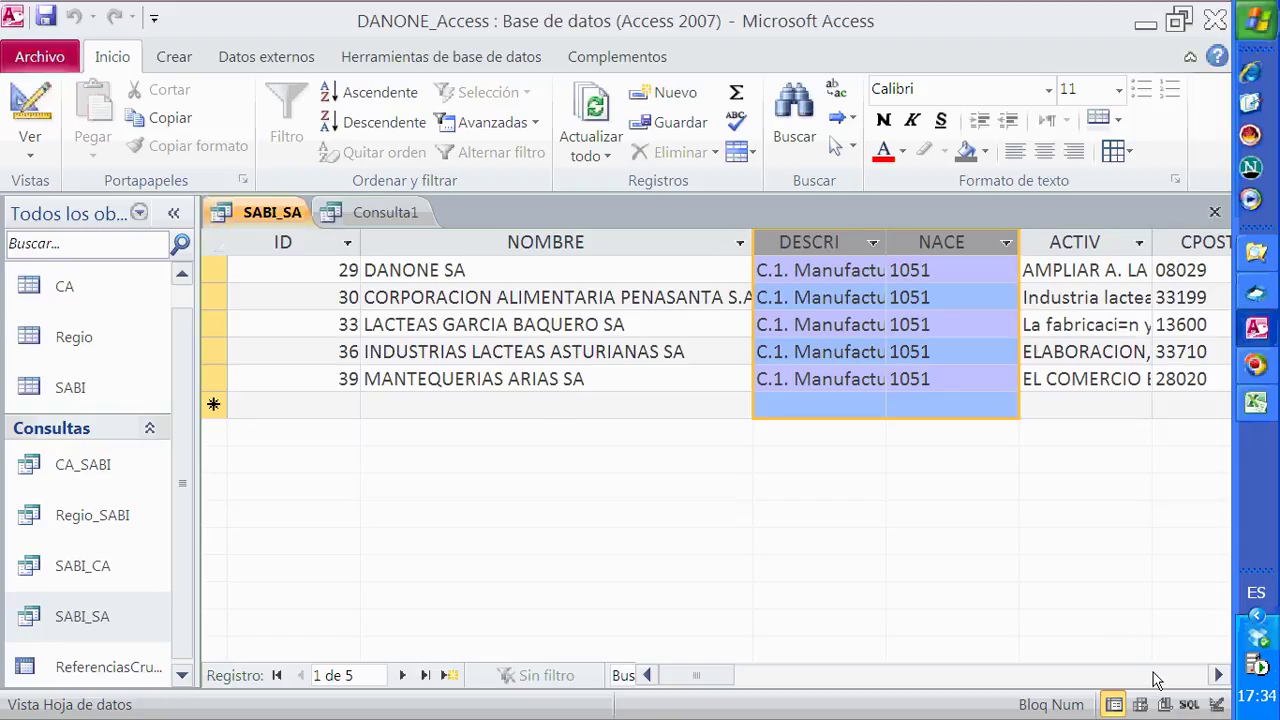
click(1216, 676)
click(1216, 676)
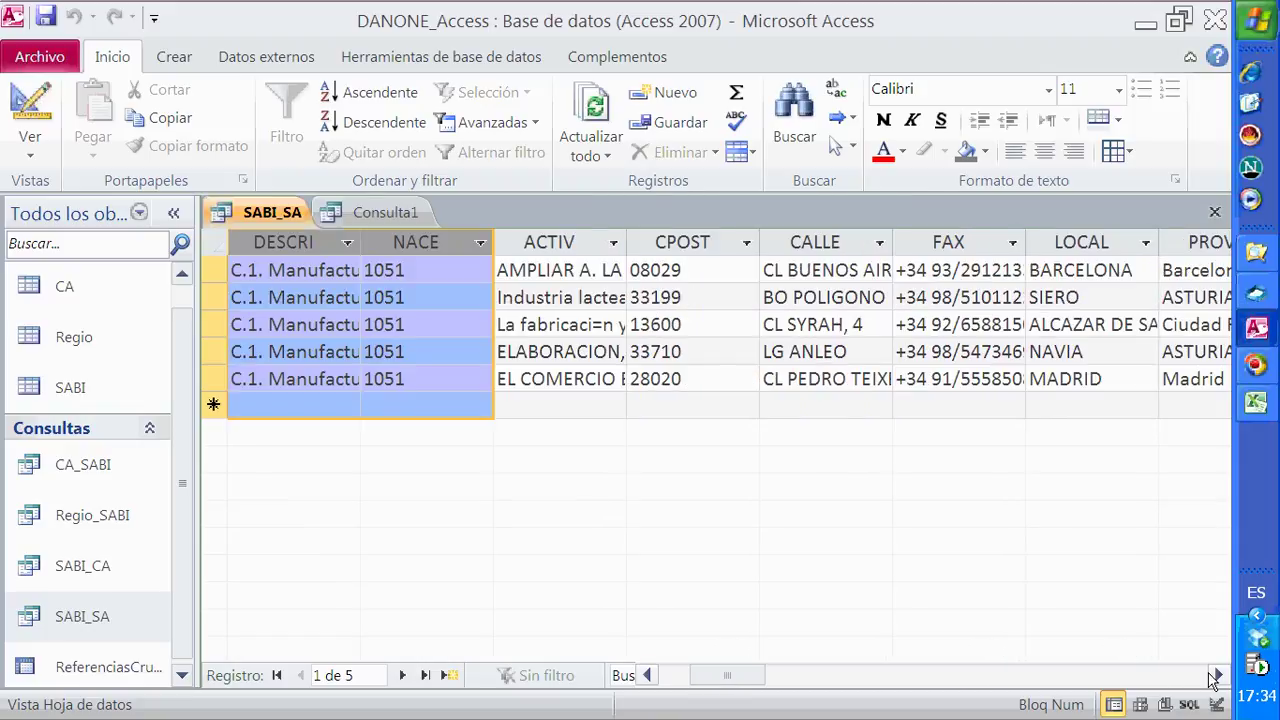
click(356, 216)
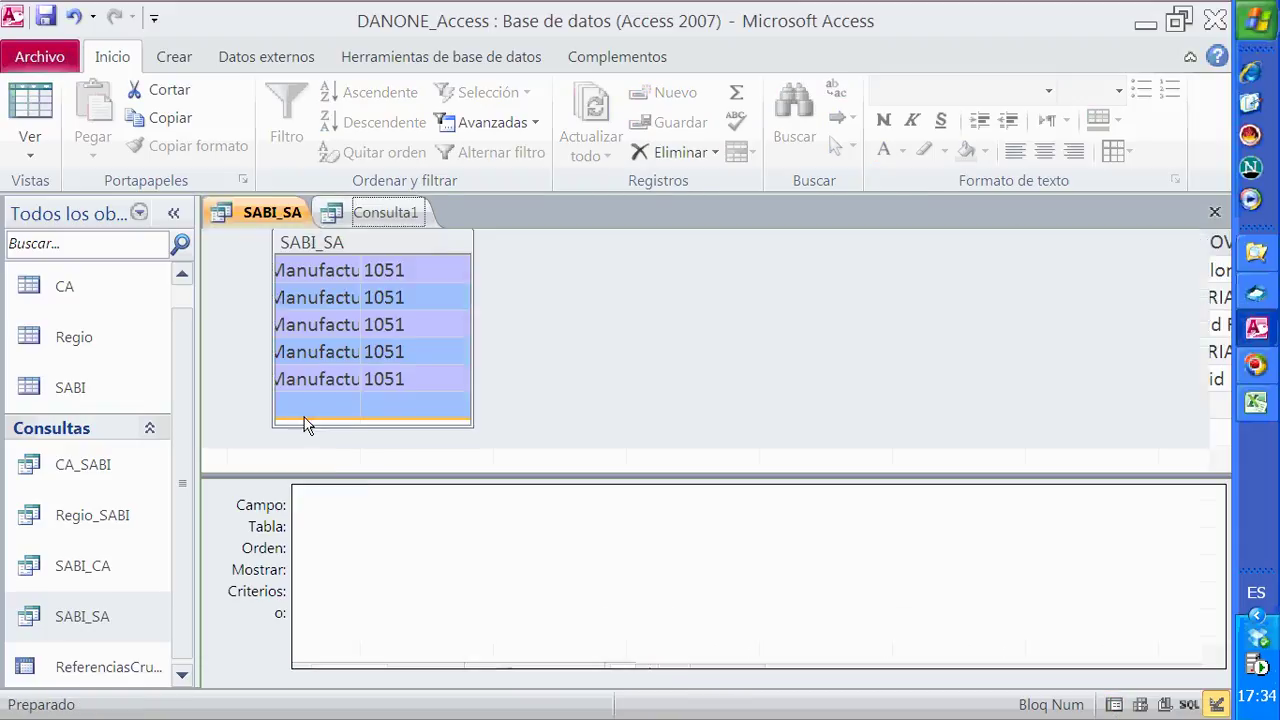
double_click(360, 401)
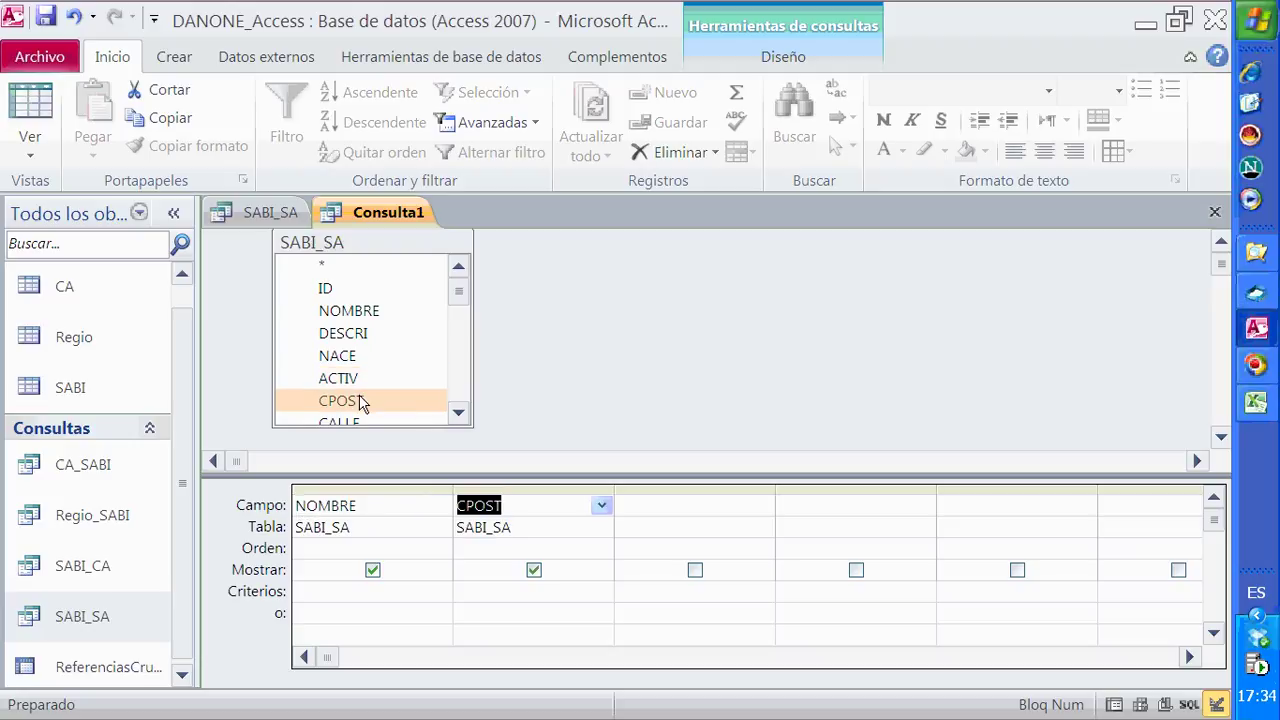
Add the CALLE, FAX and LOCAL fields from SABI_SA to the new query's design grid.
click(458, 412)
click(458, 412)
click(458, 412)
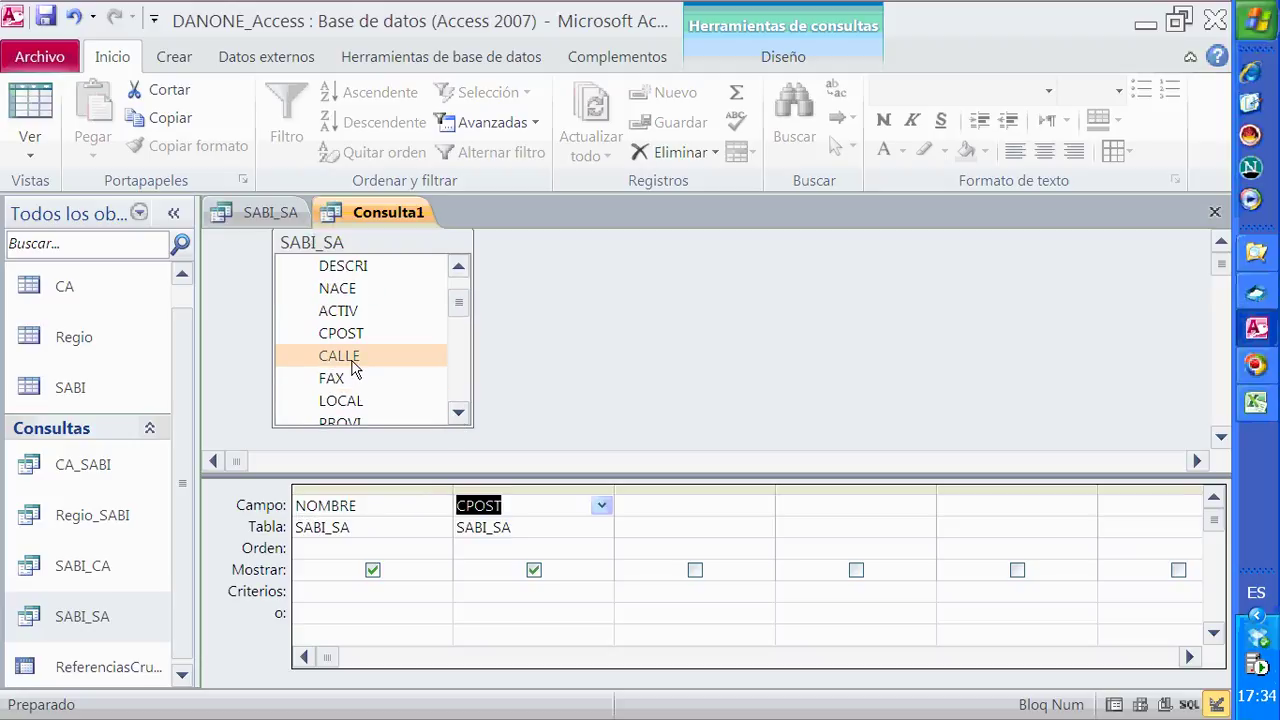
double_click(352, 368)
double_click(350, 378)
click(352, 400)
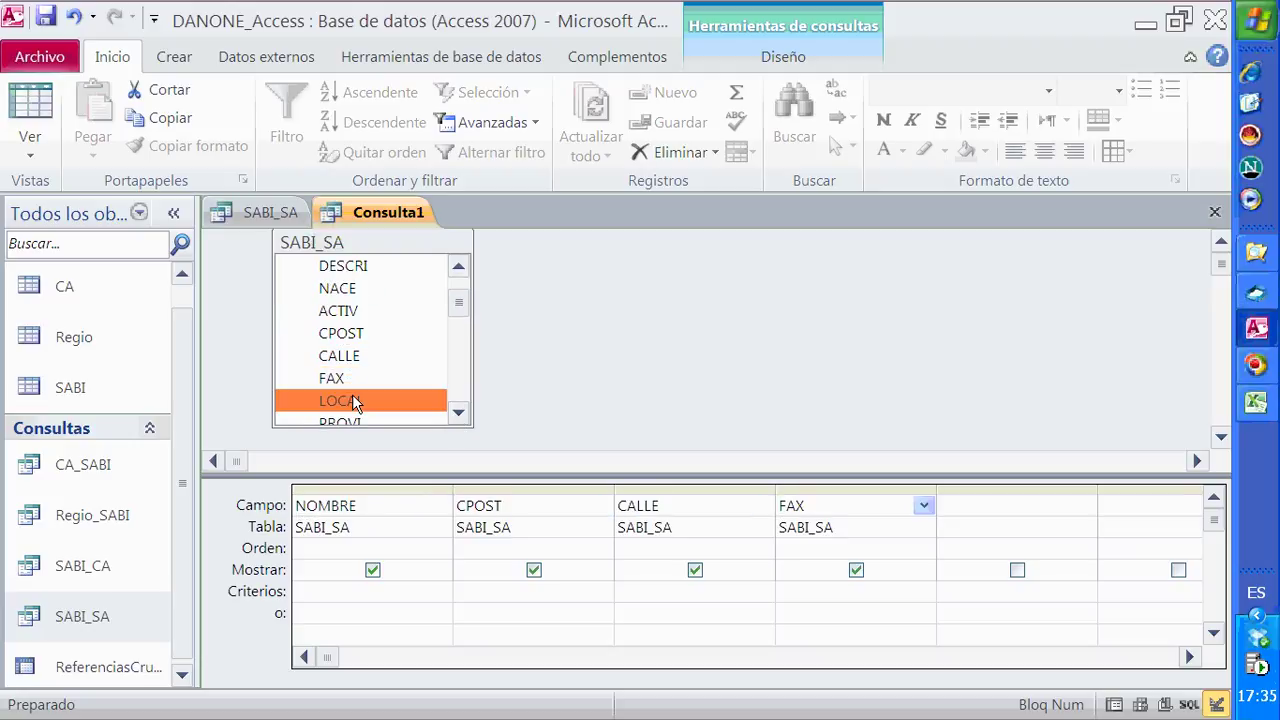
double_click(352, 400)
Add the PROVI, TELEF, NIF, WEB and FJURID fields to the query, and select CONSTI in the field list.
click(458, 412)
click(458, 412)
click(458, 412)
click(458, 412)
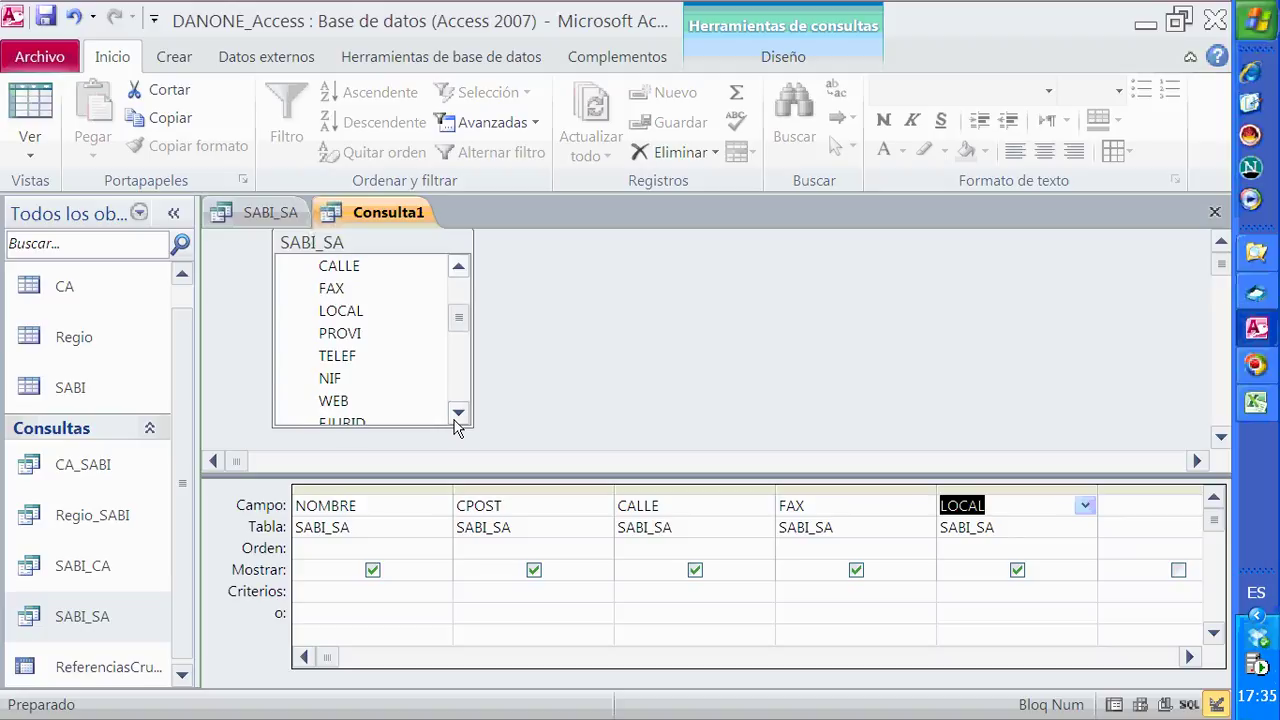
double_click(342, 336)
click(347, 358)
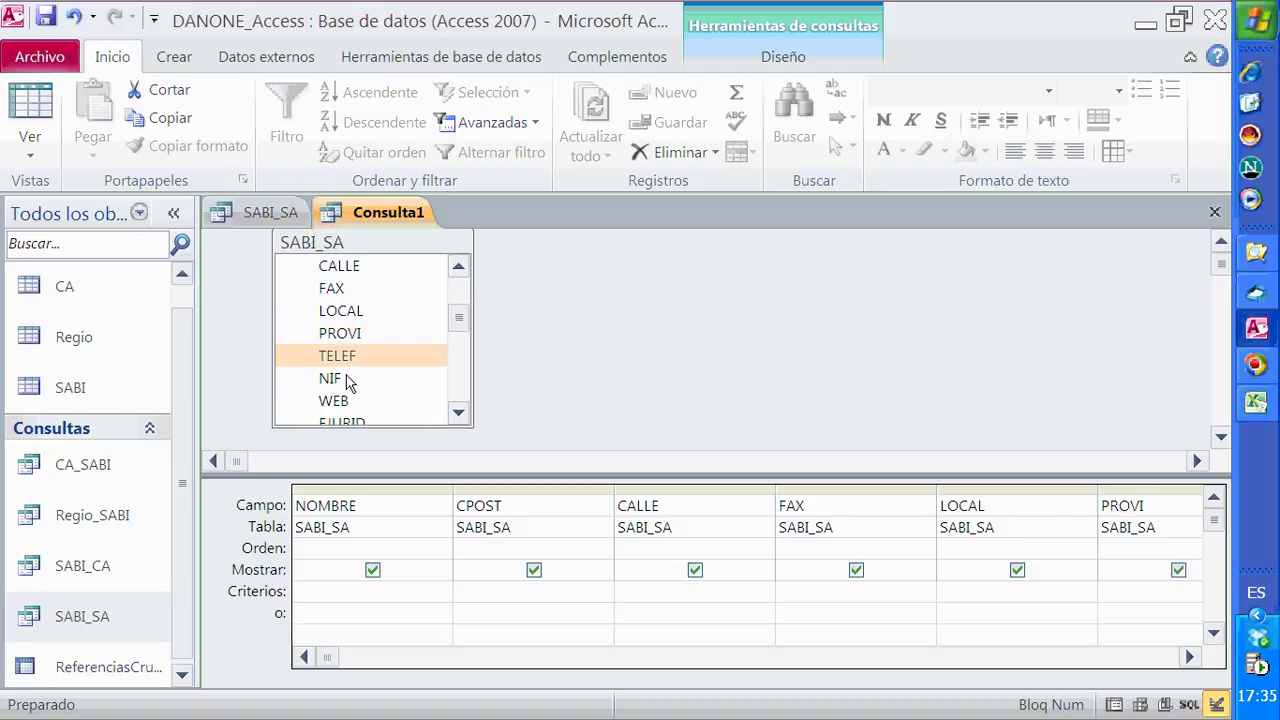
click(458, 414)
click(458, 414)
click(458, 414)
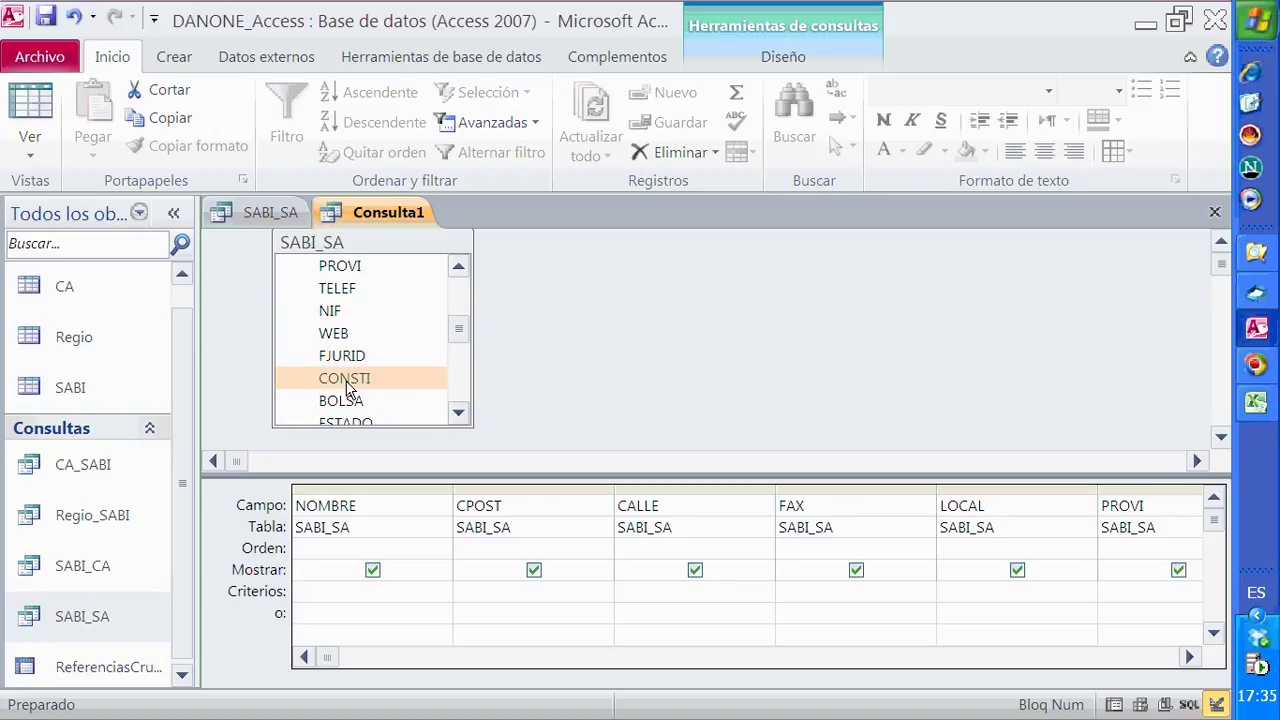
click(346, 386)
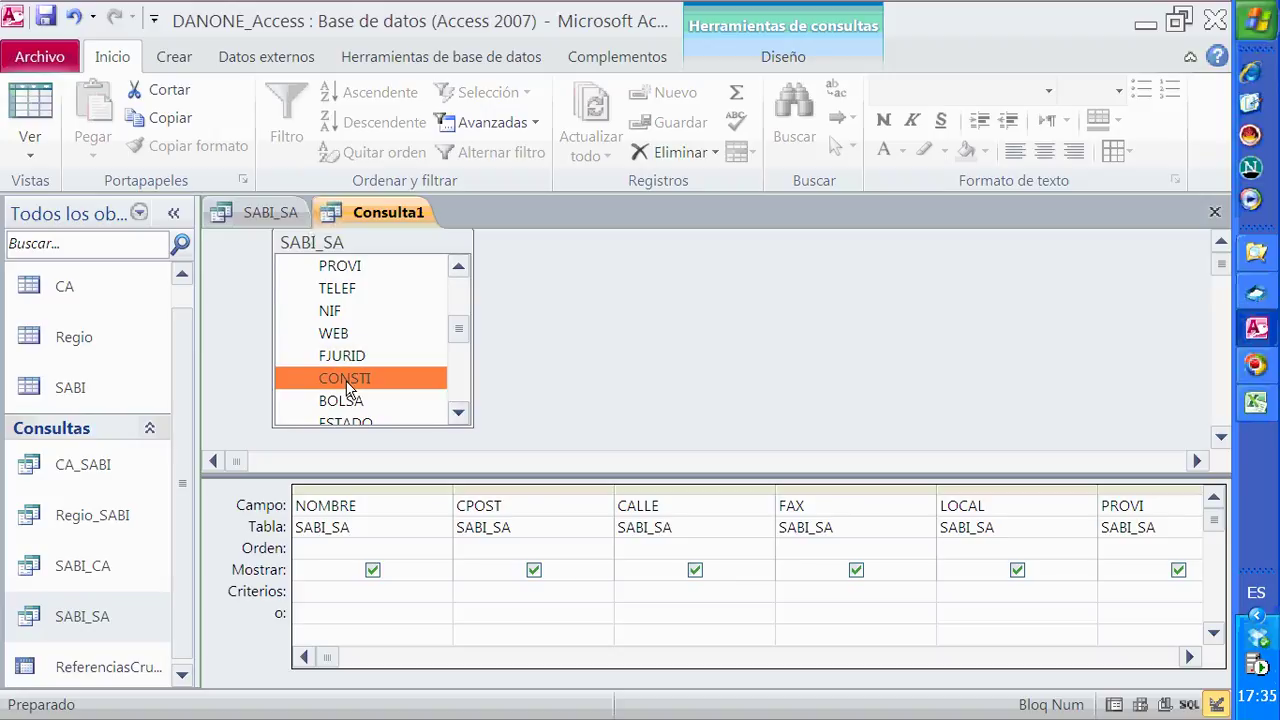
Examine the columns from PROVI to PRESID in SABI_SA's datasheet, checking especially CAMBIO and ESTADO.
click(262, 222)
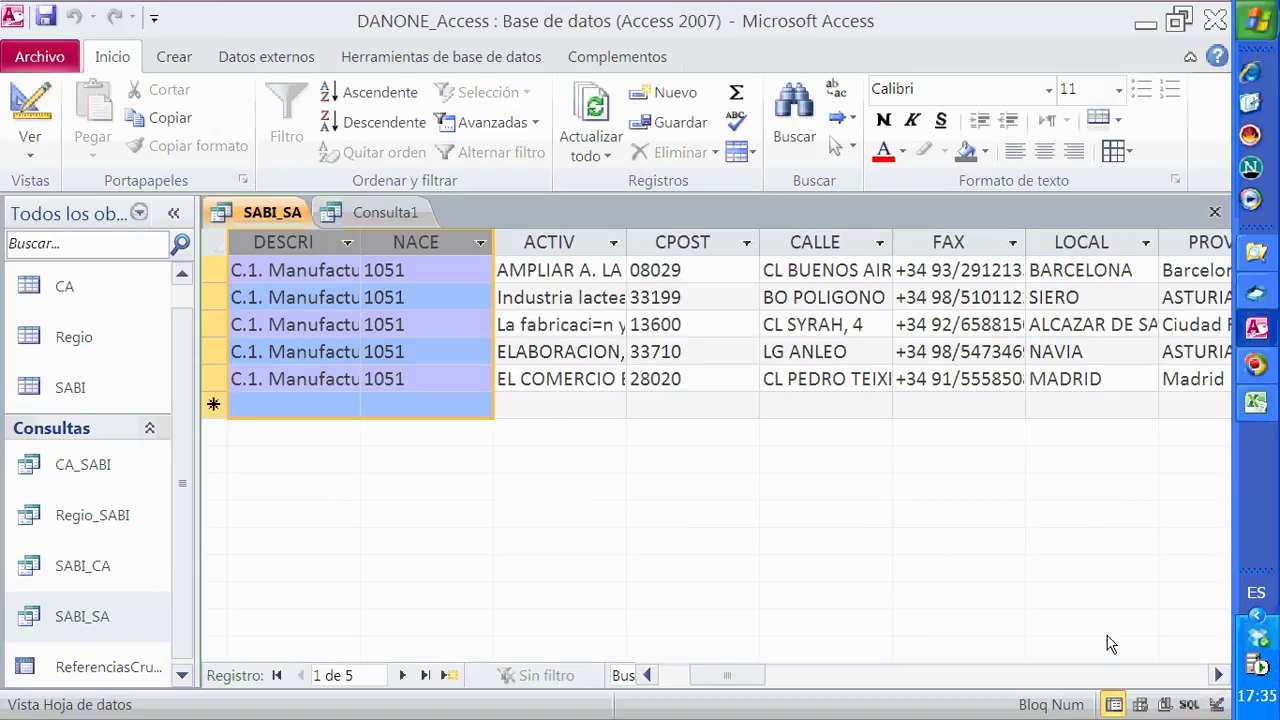
click(1110, 677)
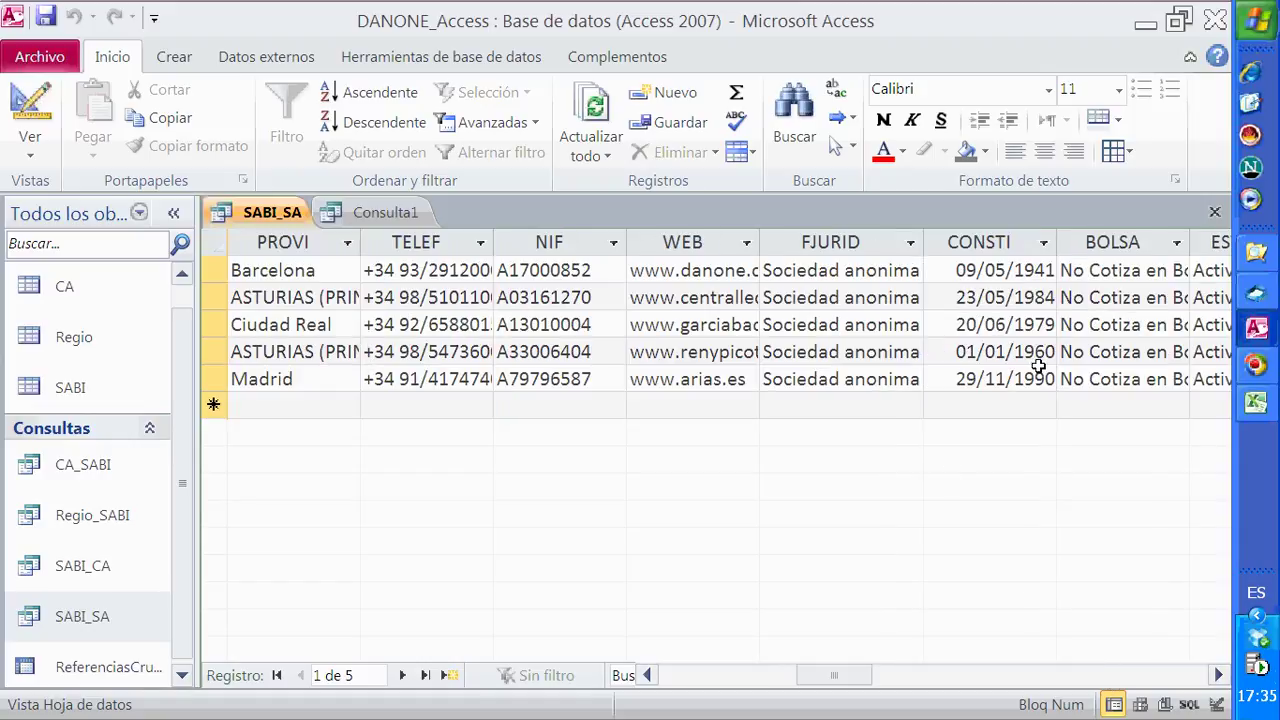
click(1216, 676)
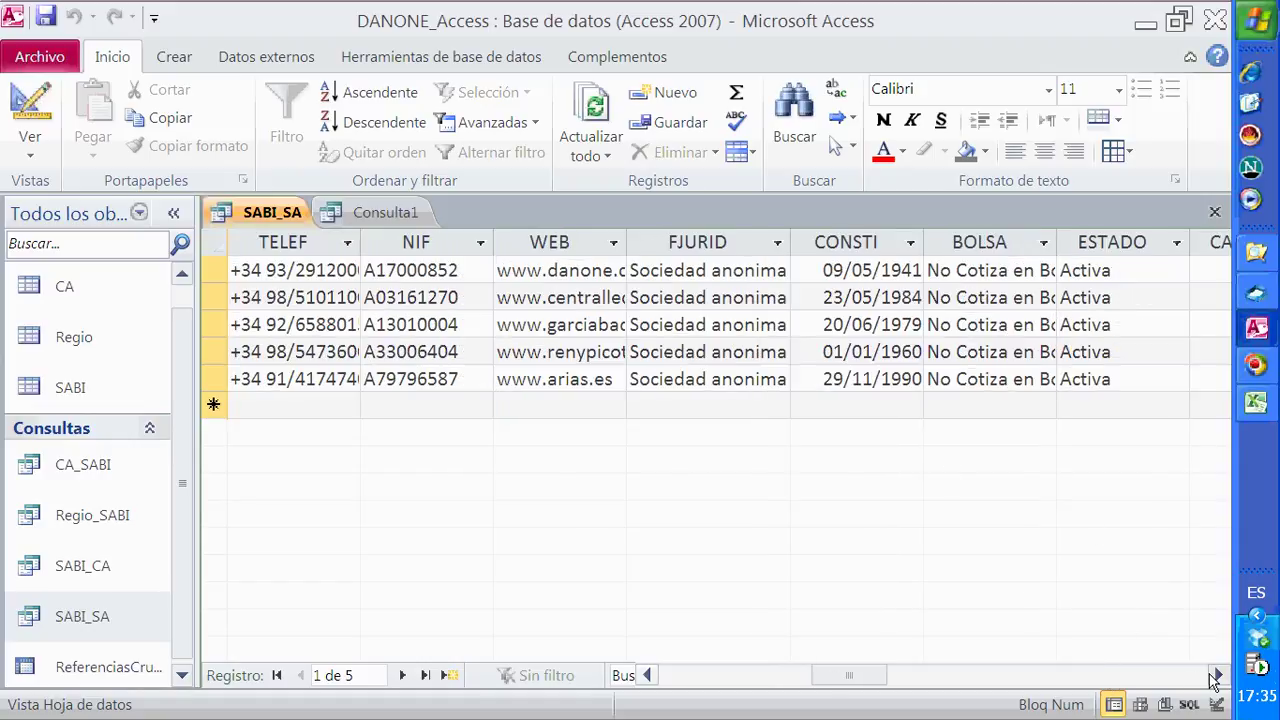
click(1216, 676)
click(1216, 676)
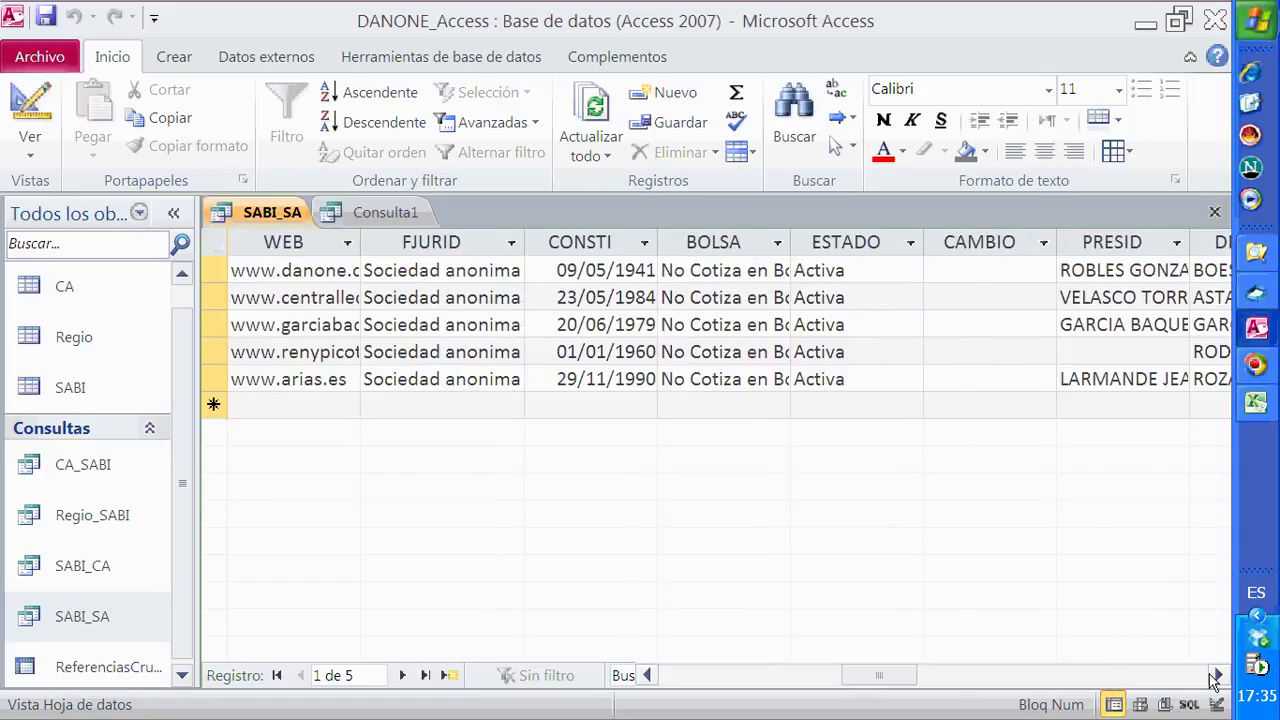
click(1013, 242)
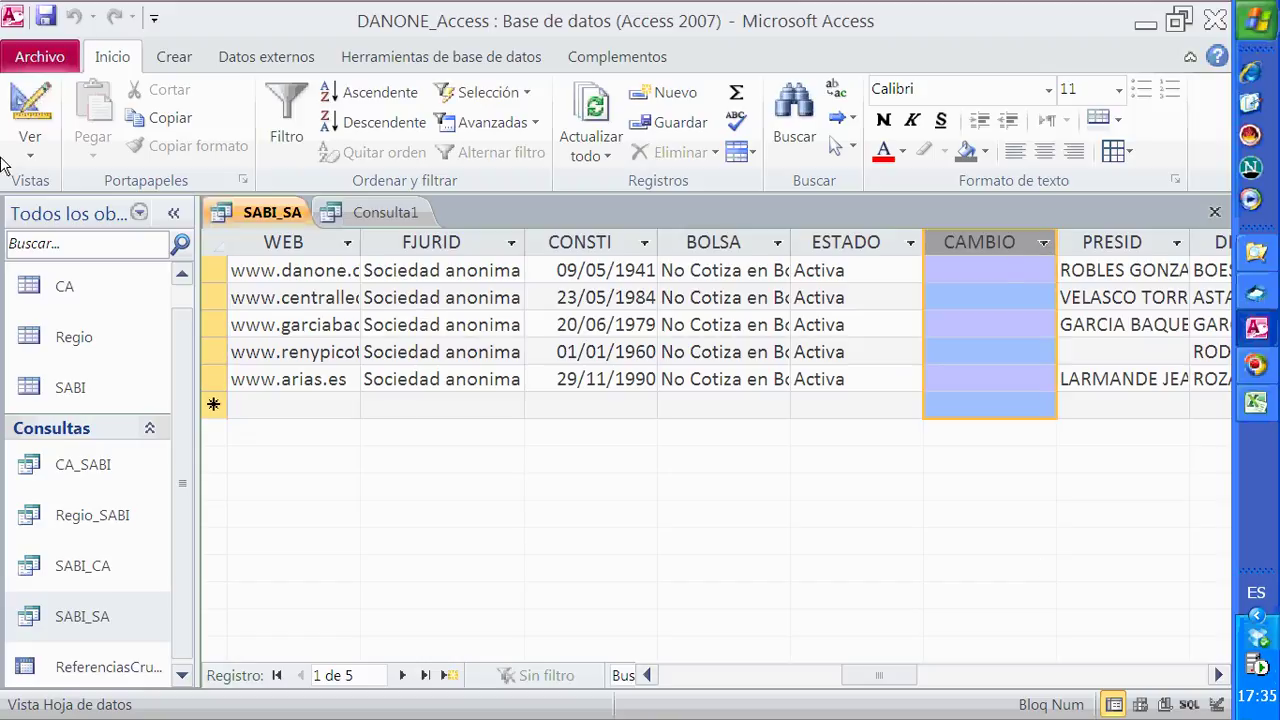
click(844, 236)
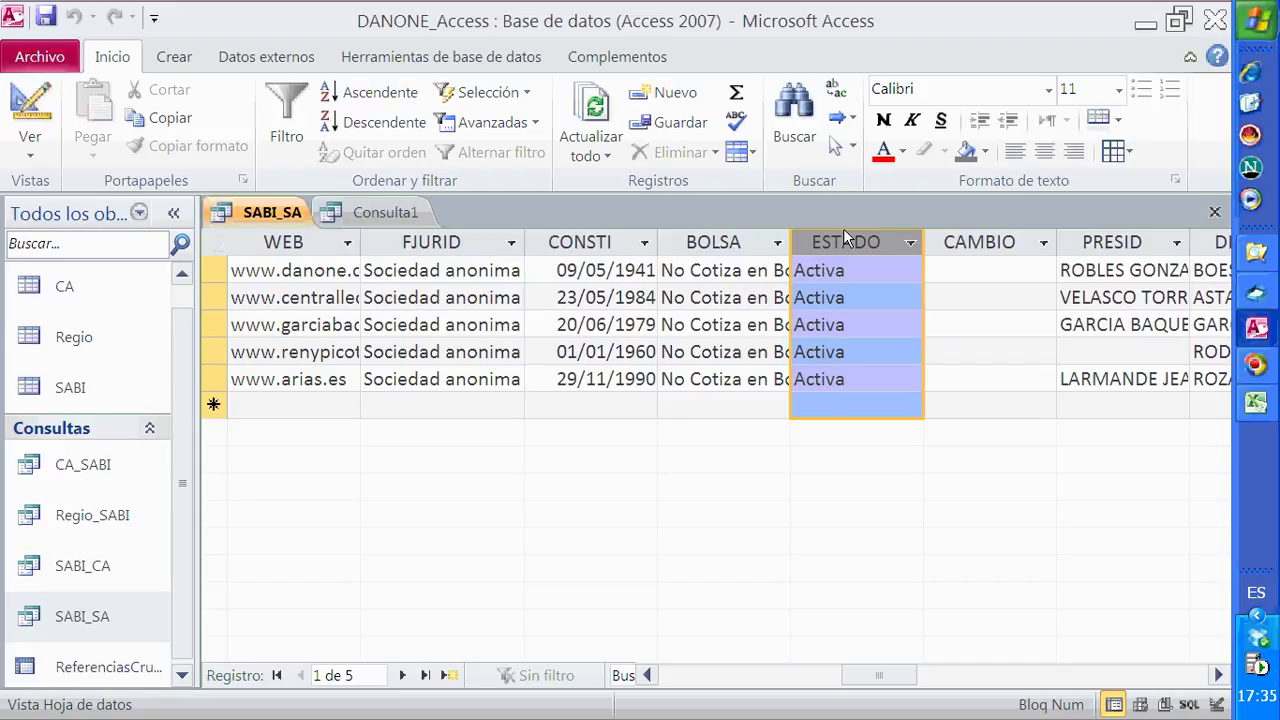
Return to the new query's design and add the CONSTI, BOLSA and PRESID fields, leaving out ESTADO and CAMBIO.
click(369, 210)
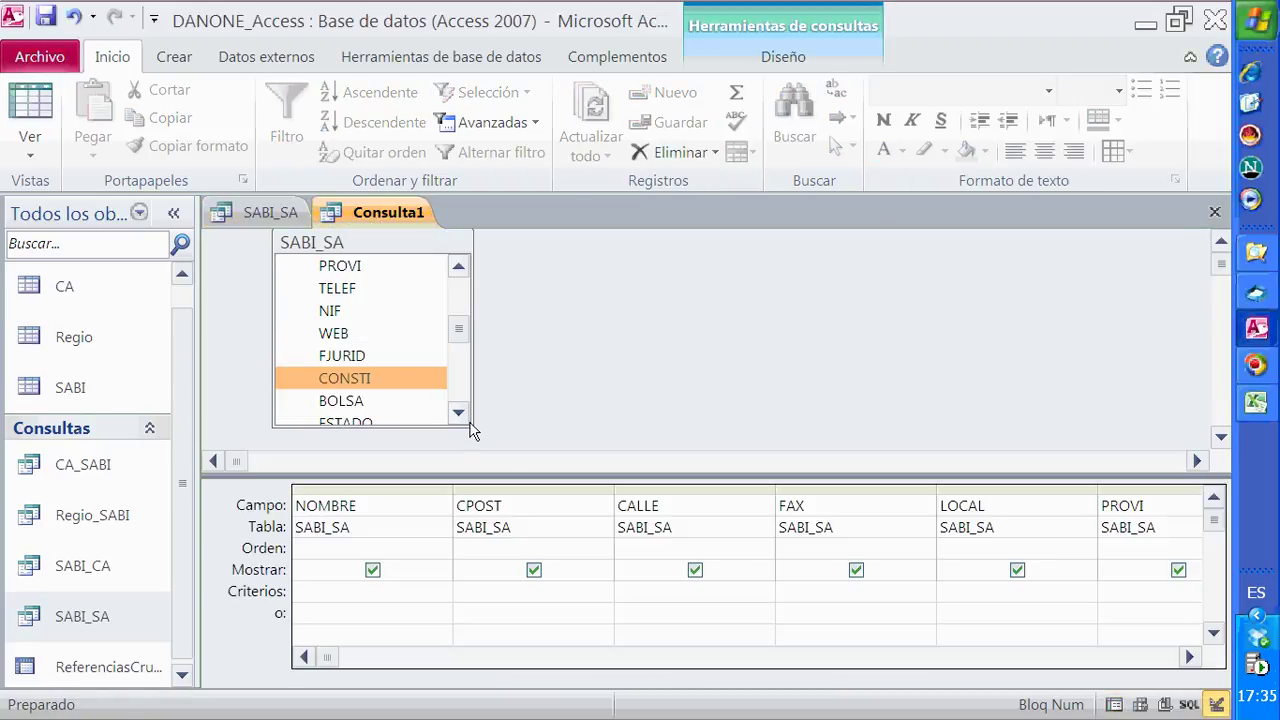
click(459, 413)
click(459, 413)
click(461, 414)
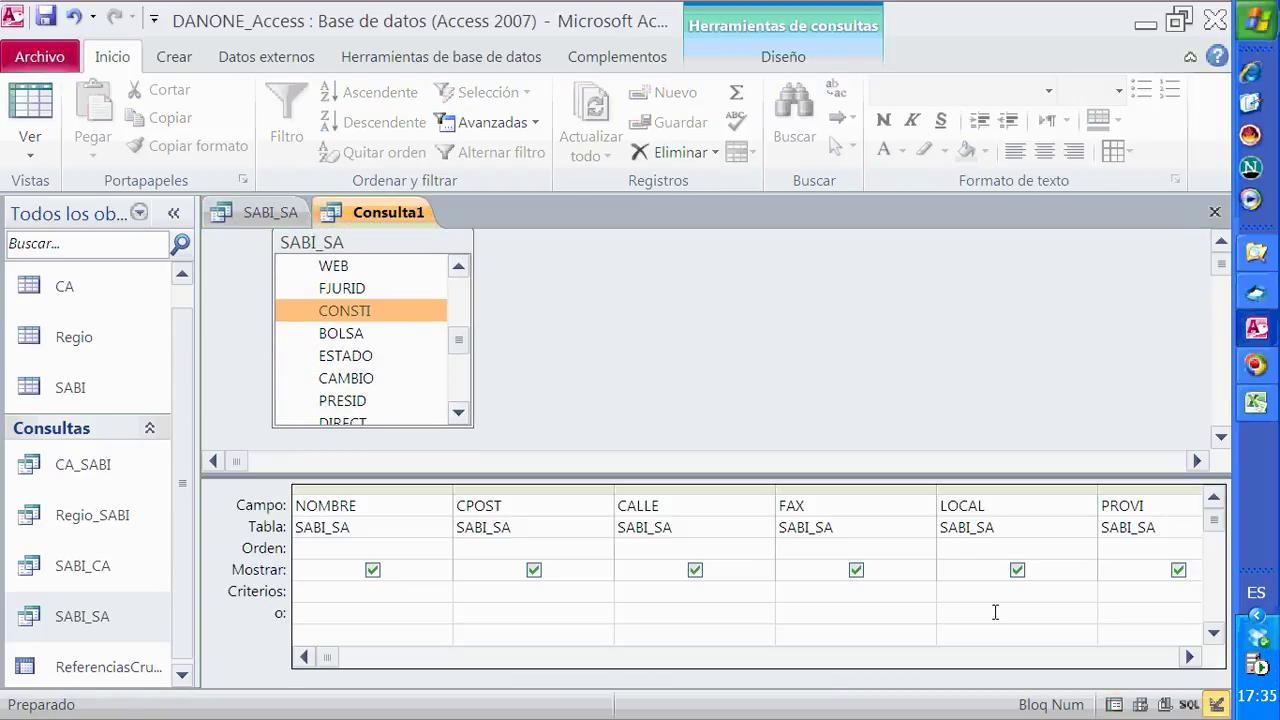
click(1173, 656)
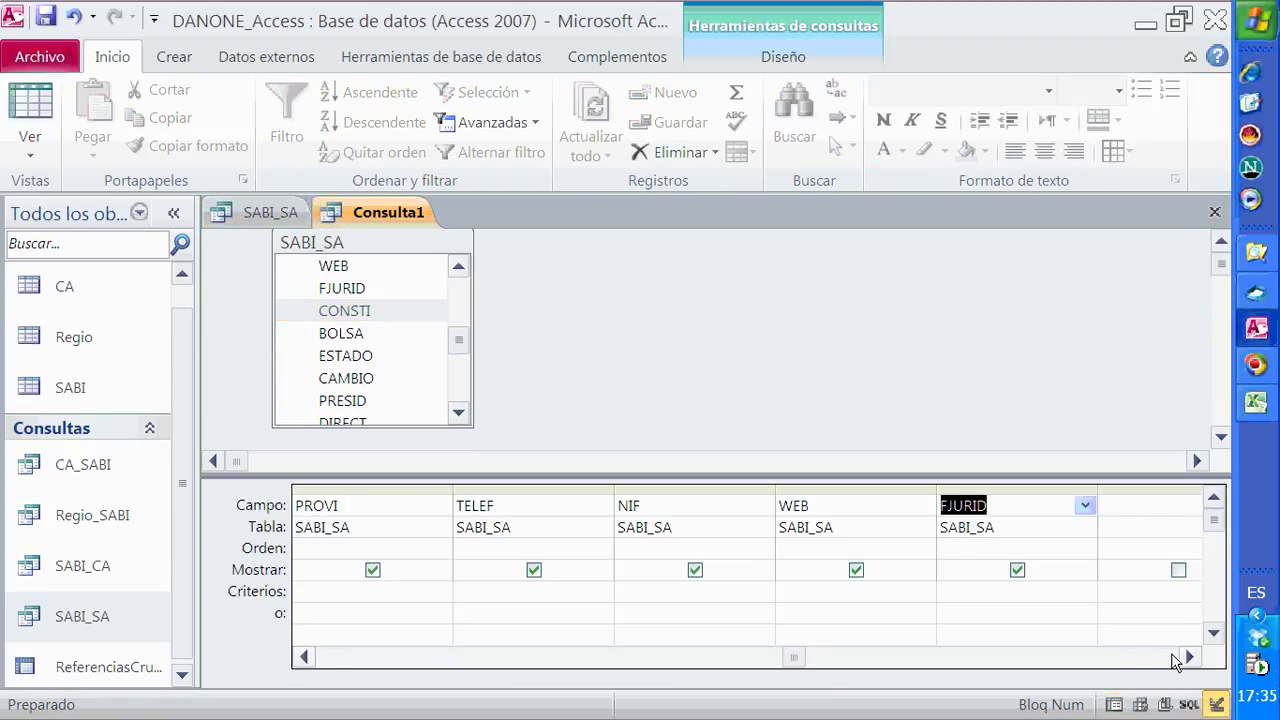
click(362, 314)
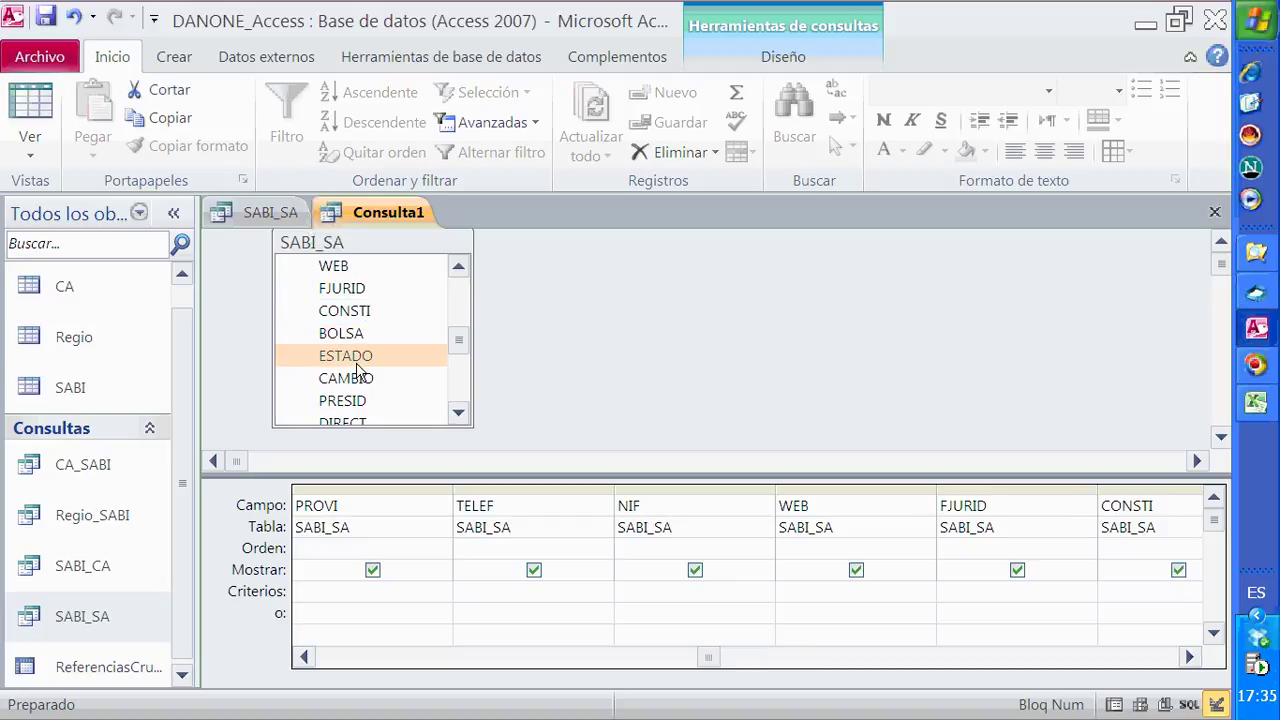
click(355, 354)
click(355, 380)
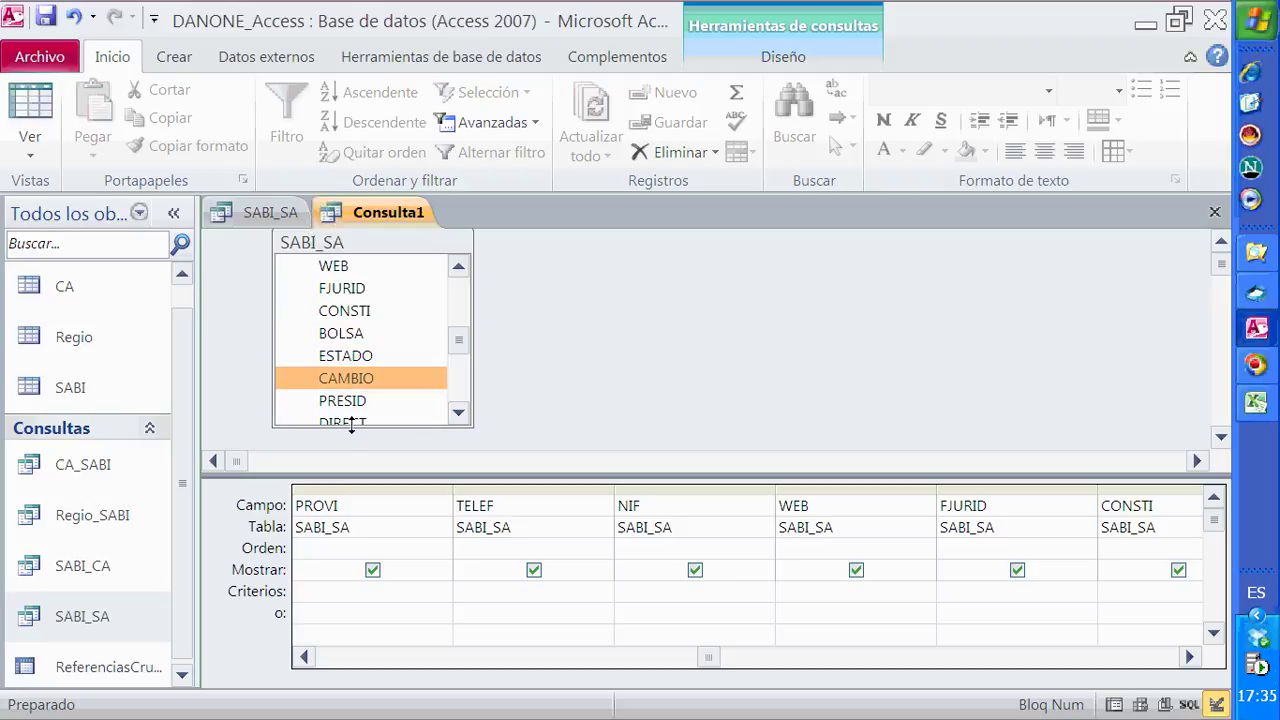
click(352, 403)
Add the DIRECT and AÑO fields to the query's design grid.
click(458, 412)
click(458, 412)
click(458, 412)
click(458, 412)
click(335, 334)
click(340, 362)
Add all remaining fields from CAPITAL through PROTOT together, starting in the first empty column of the design grid.
click(459, 413)
click(459, 413)
click(459, 413)
click(362, 313)
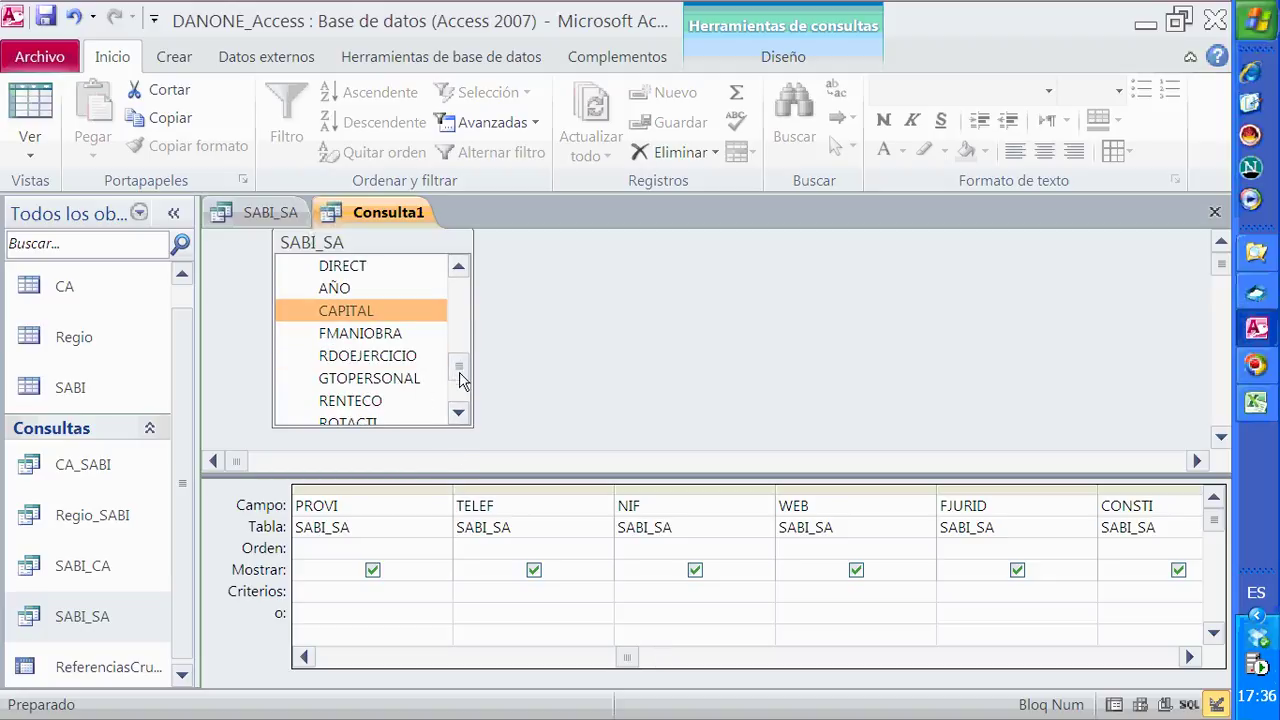
drag(457, 368, 459, 400)
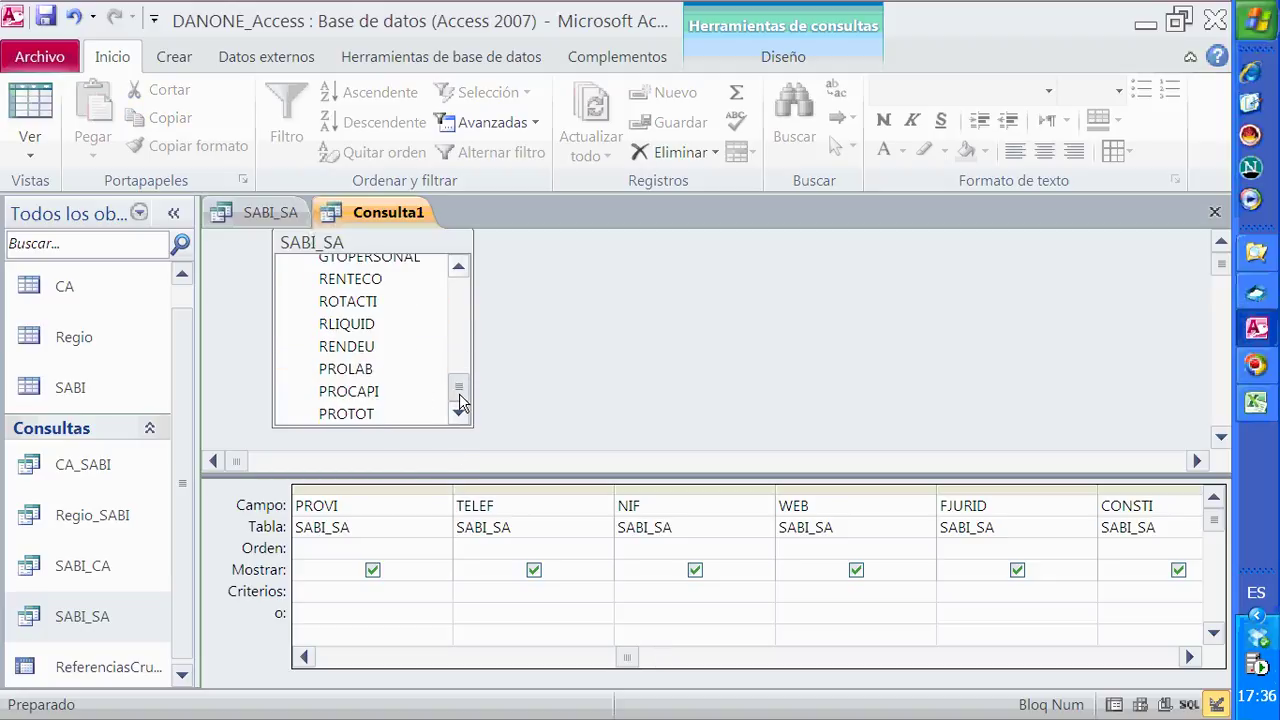
shift+click(386, 412)
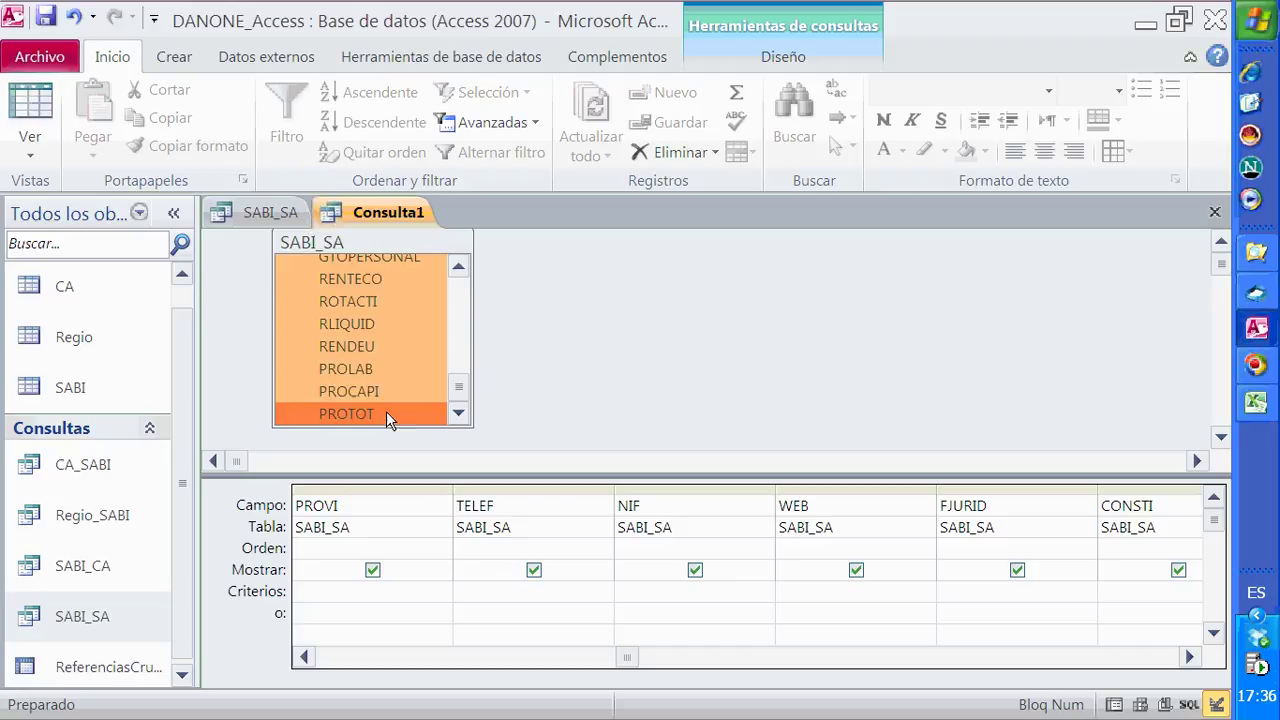
click(1168, 664)
drag(400, 414, 1141, 507)
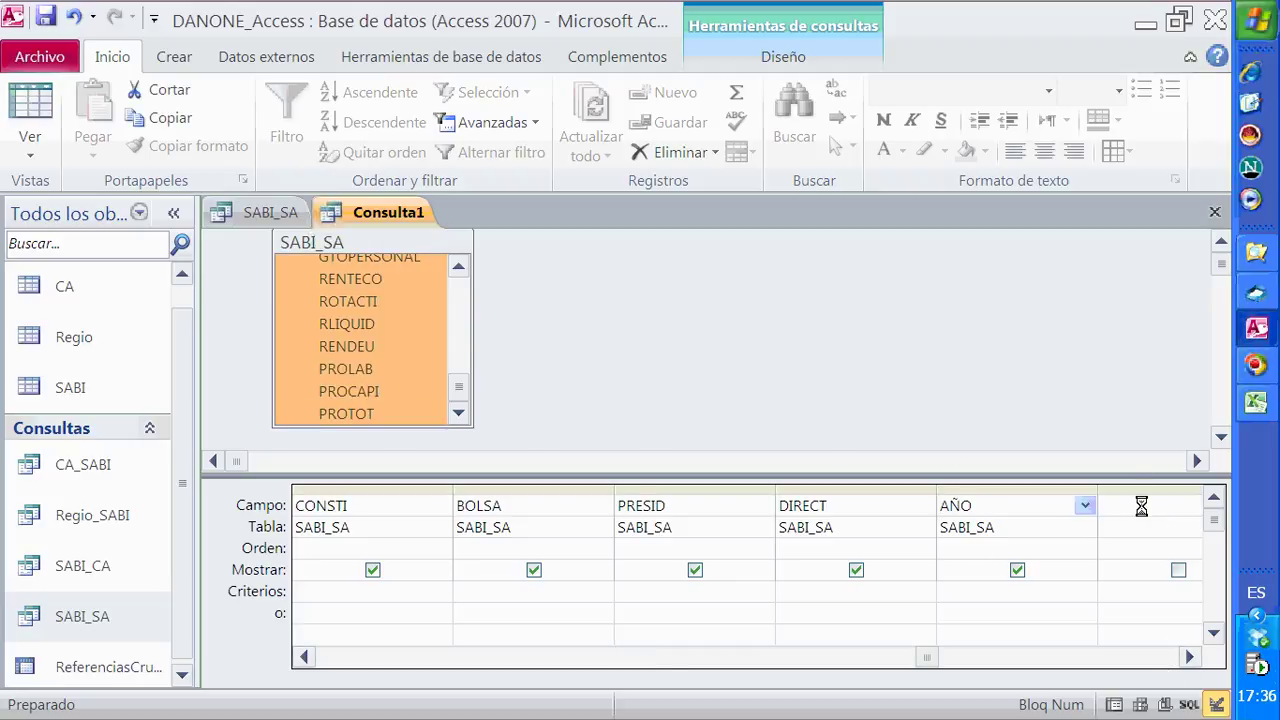
Review the completed design grid, and show the query as a datasheet to examine its columns from NOMBRE to PROTOT.
click(1189, 657)
click(1189, 657)
click(1189, 657)
click(1189, 657)
click(1189, 657)
drag(1097, 660, 327, 657)
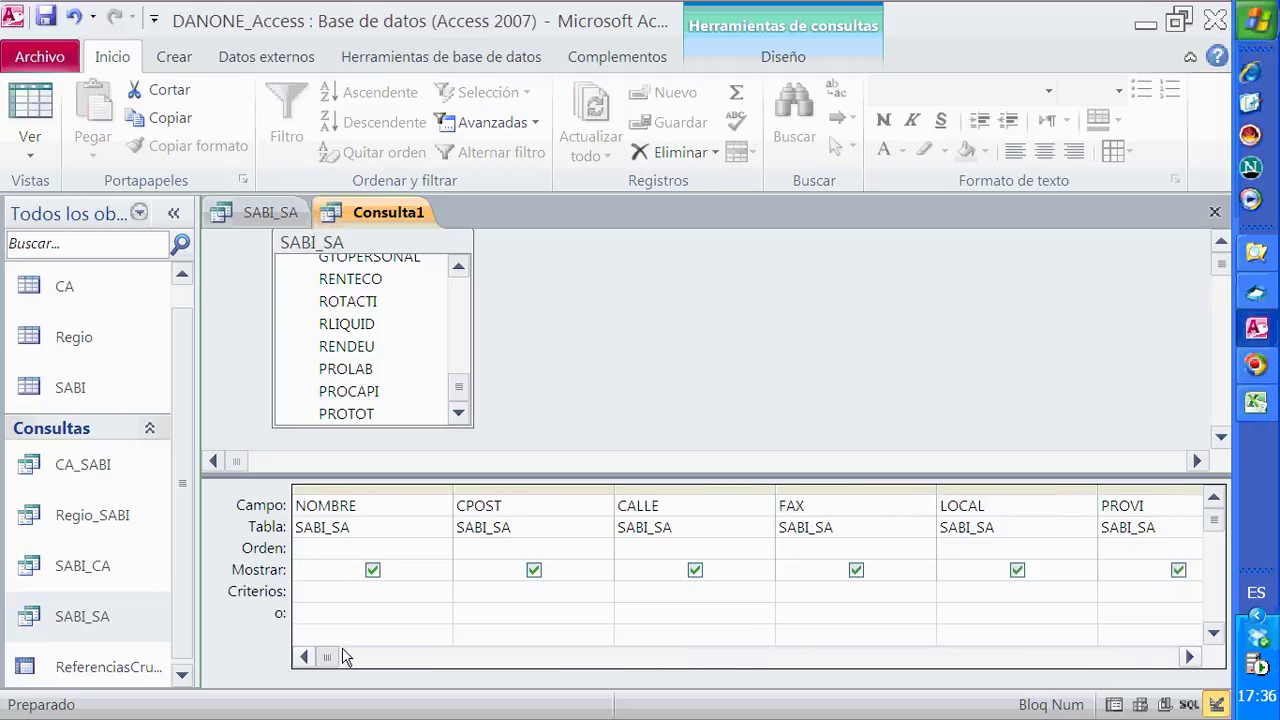
click(38, 118)
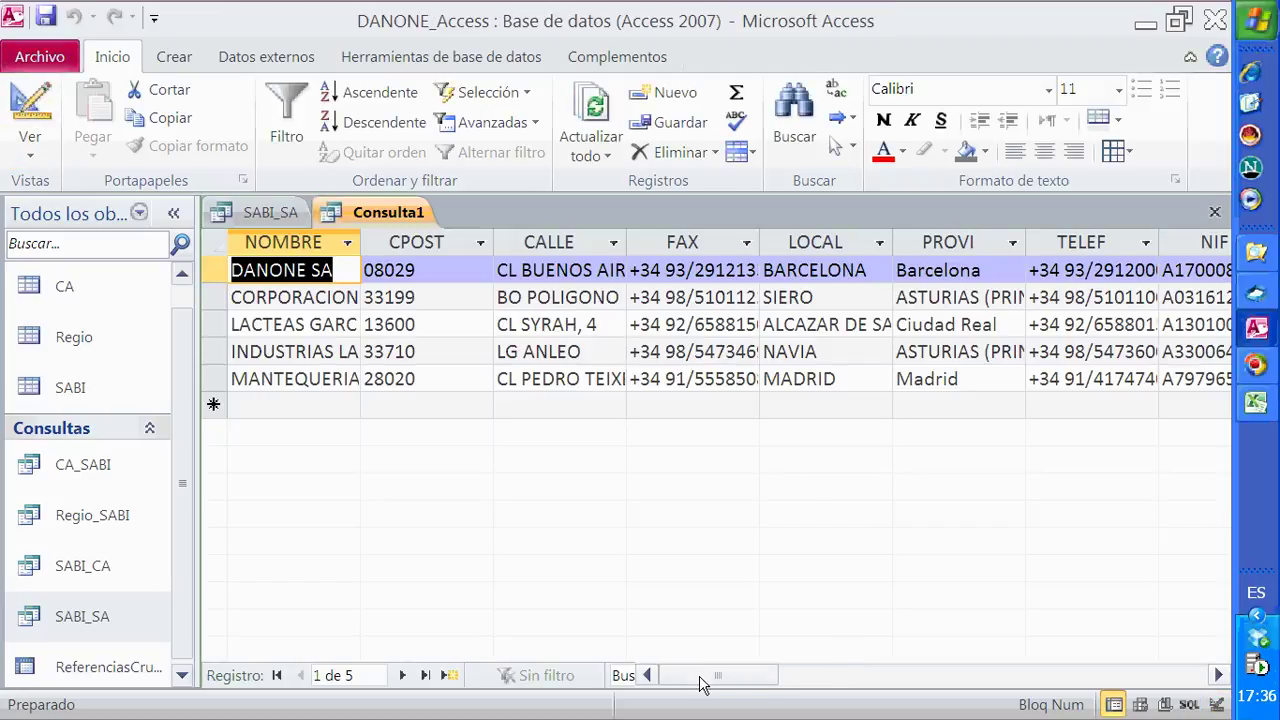
drag(705, 682, 970, 686)
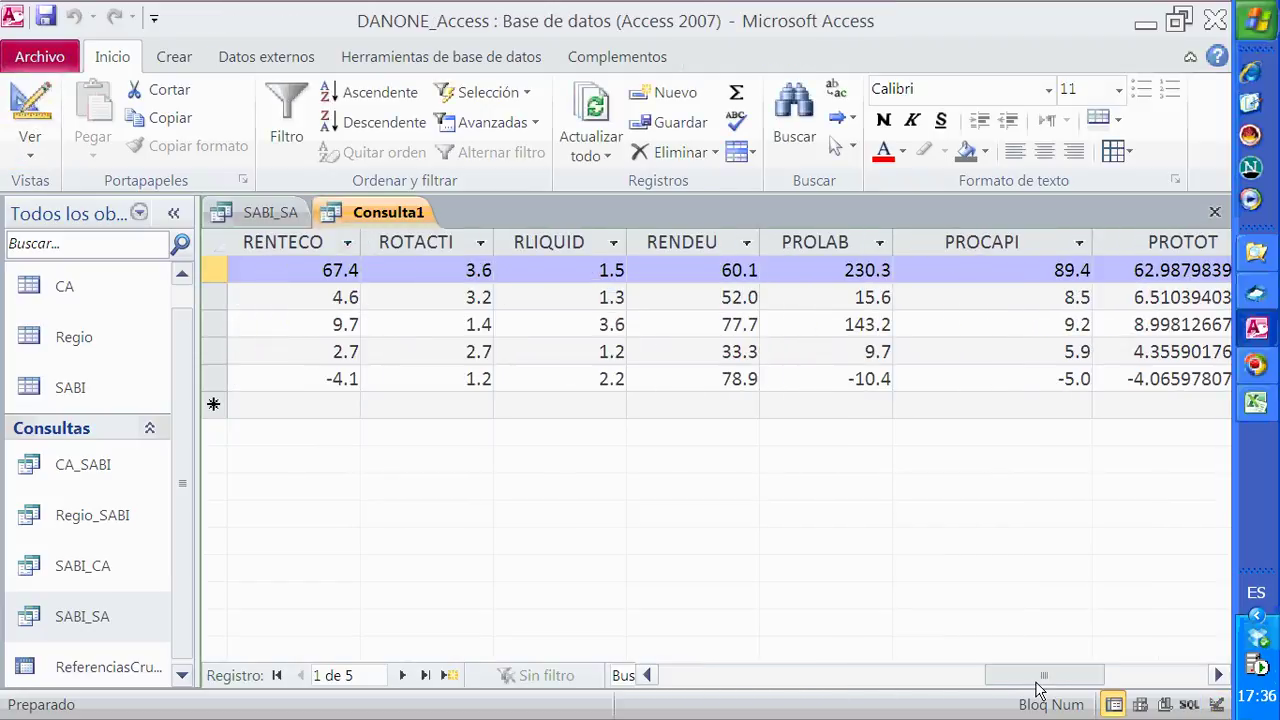
drag(1040, 688, 713, 688)
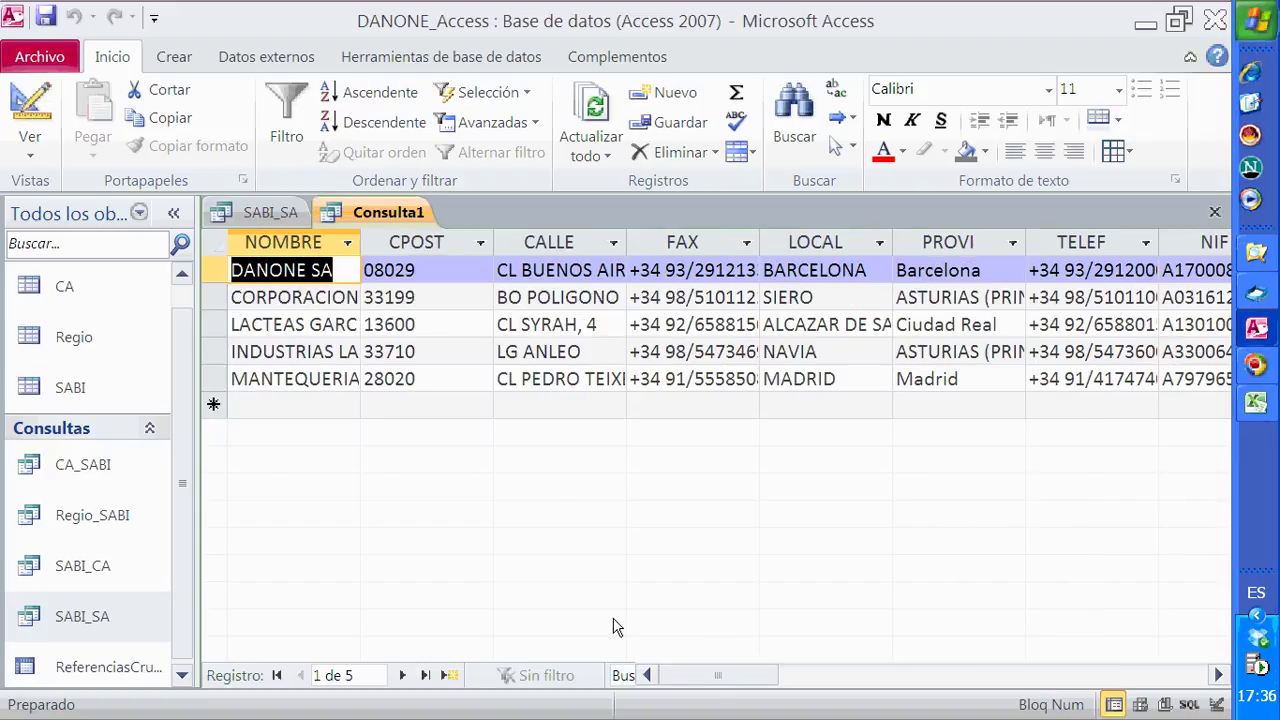